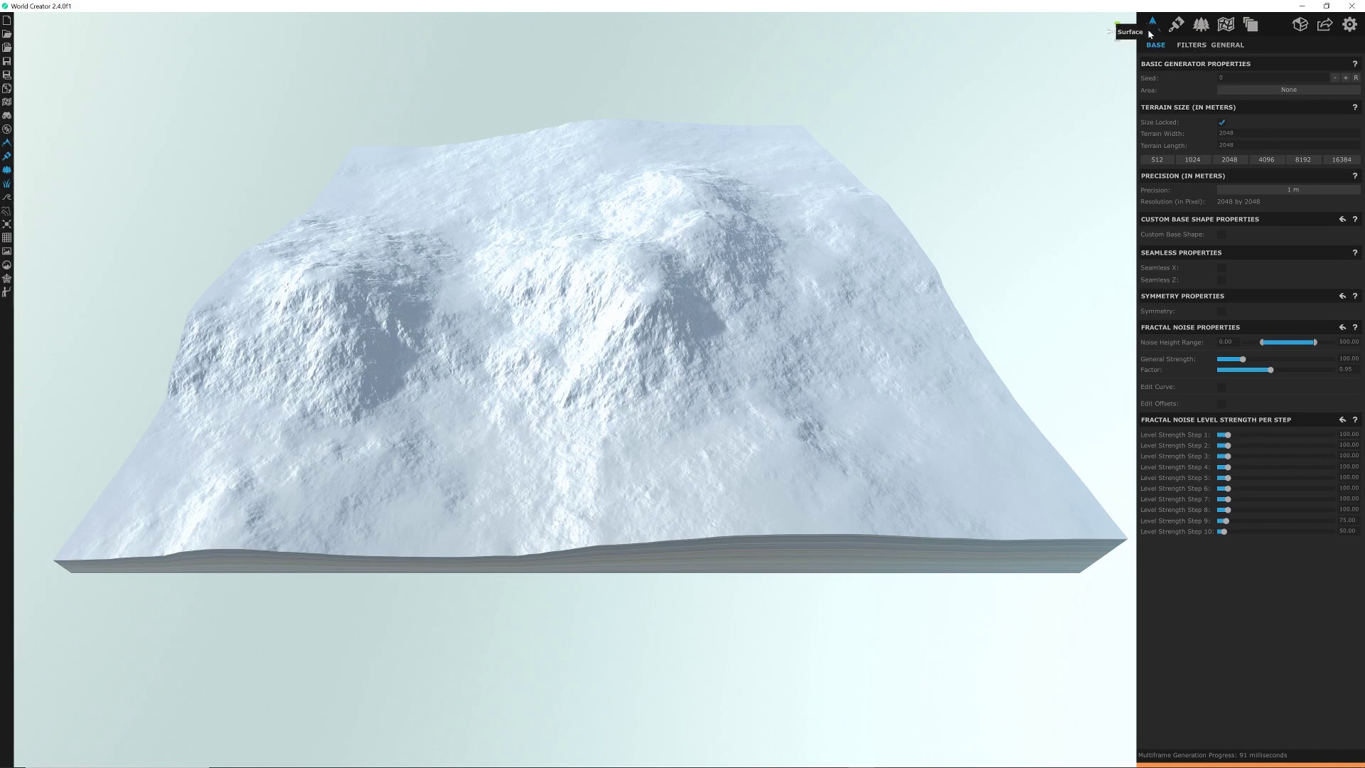
Add a terrain filter layer containing the Invert Height filter from the General category
{"action": "left_click", "coordinate": [1191, 45]}
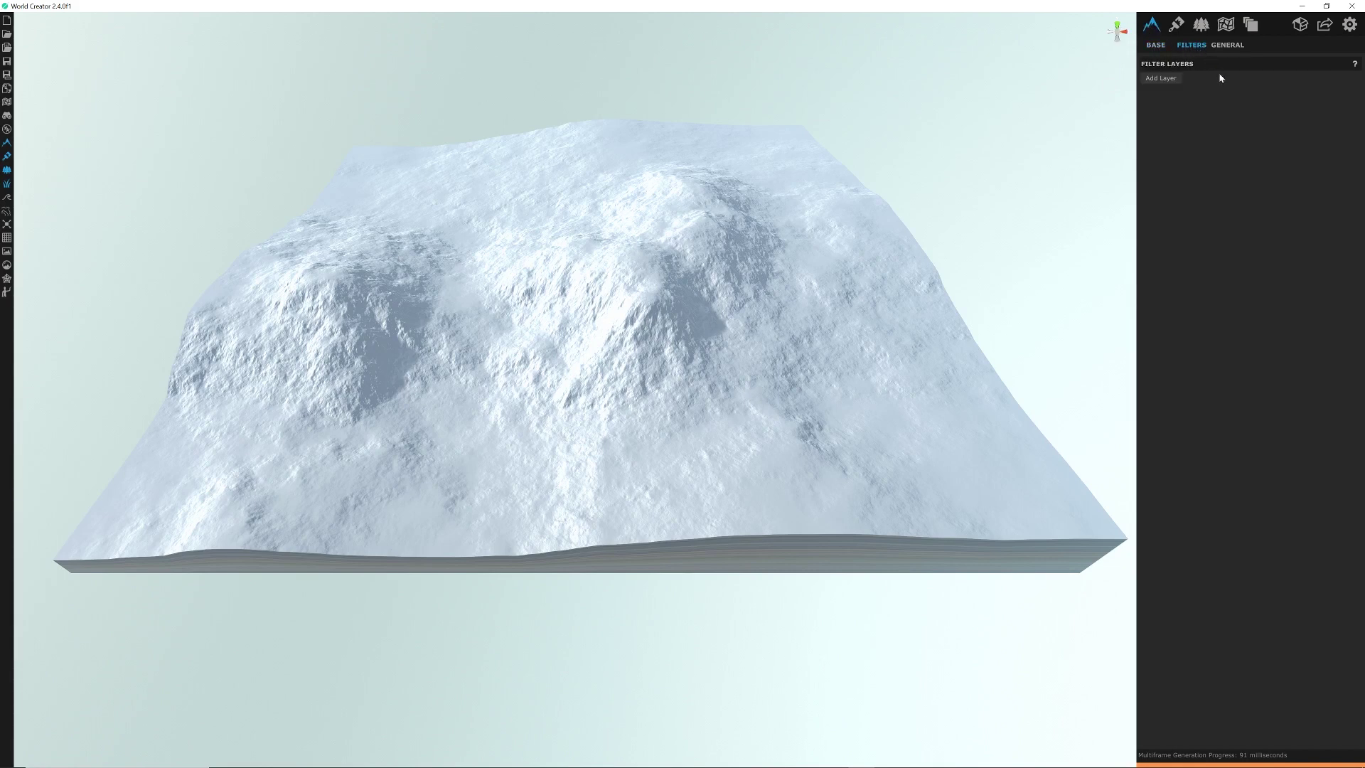
{"action": "left_click", "coordinate": [1161, 78]}
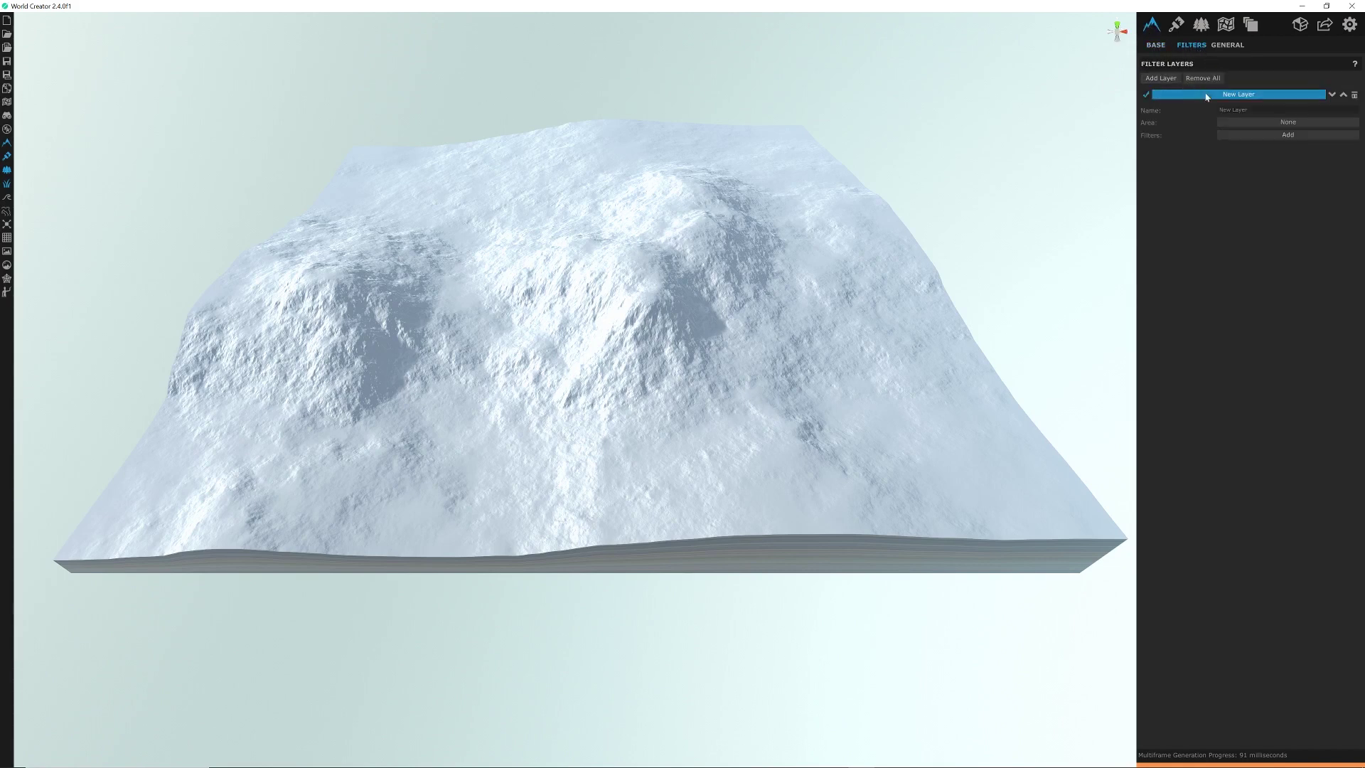
{"action": "left_click", "coordinate": [1251, 137]}
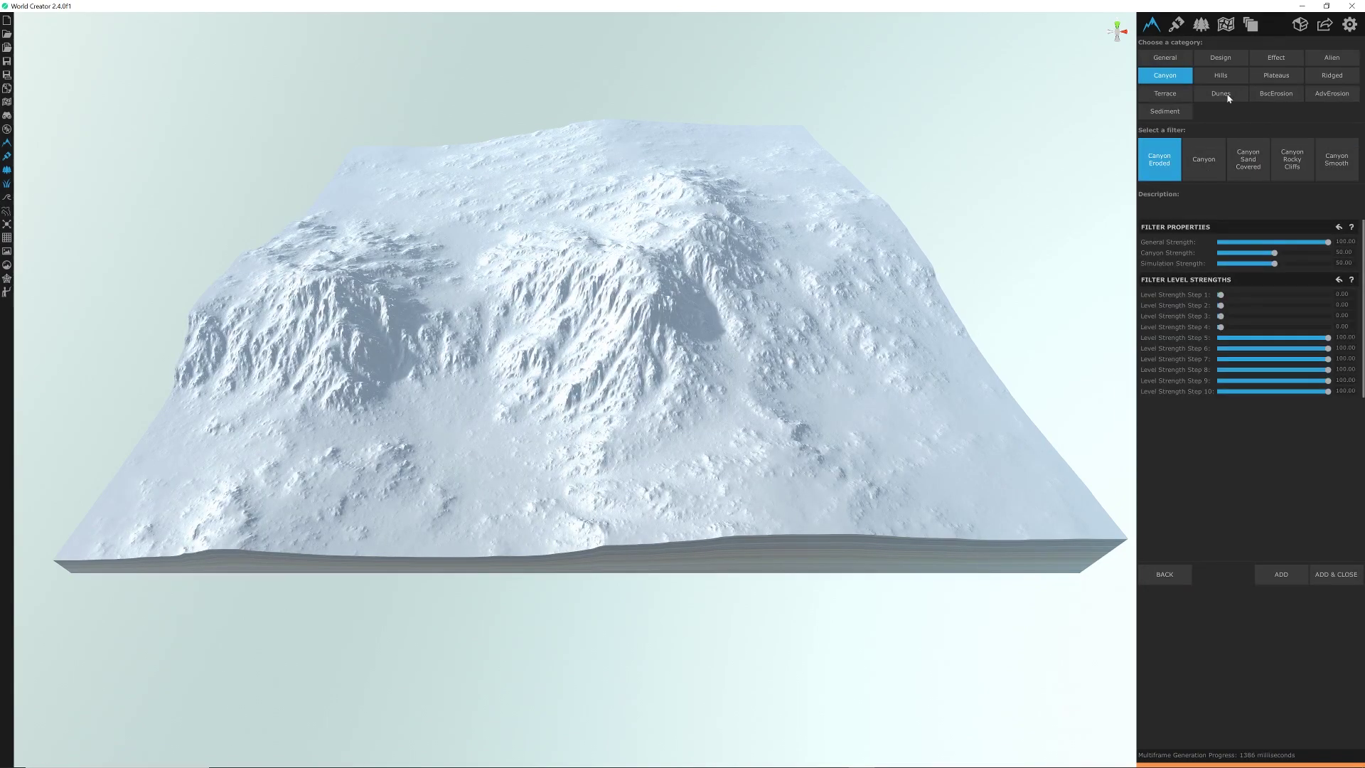
{"action": "left_click", "coordinate": [1215, 57]}
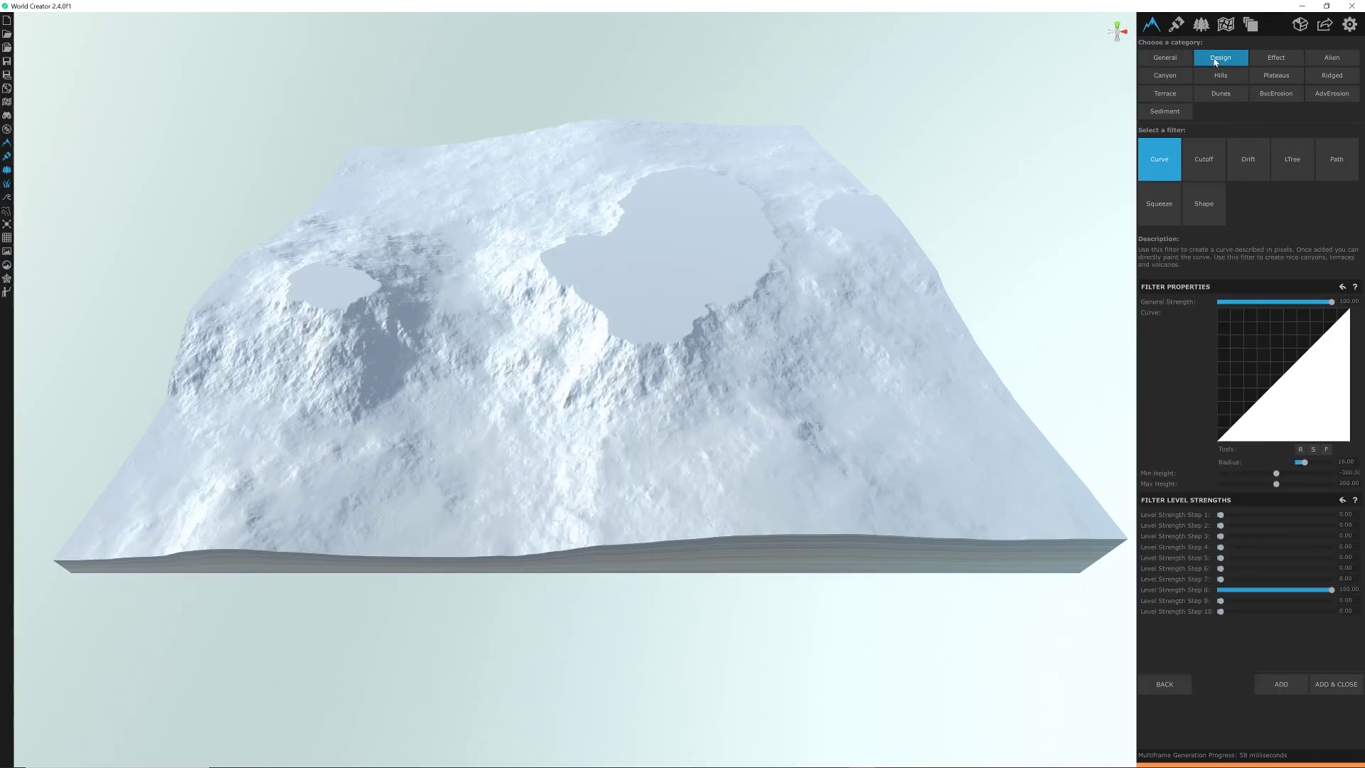
{"action": "left_click", "coordinate": [1175, 57]}
{"action": "left_click", "coordinate": [1246, 169]}
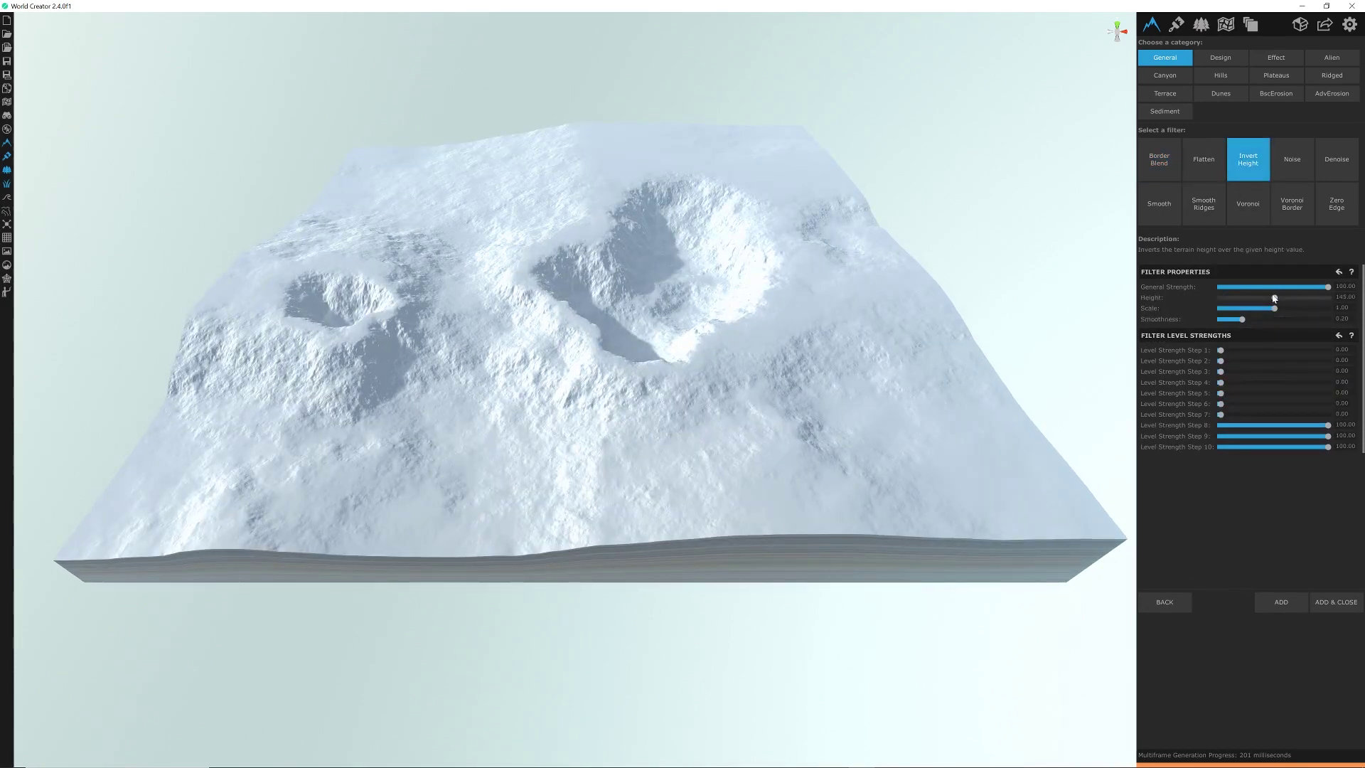
{"action": "mouse_move", "coordinate": [1274, 297]}
{"action": "left_mouse_down"}
{"action": "mouse_move", "coordinate": [1285, 299]}
{"action": "mouse_move", "coordinate": [1269, 306]}
{"action": "left_mouse_up"}
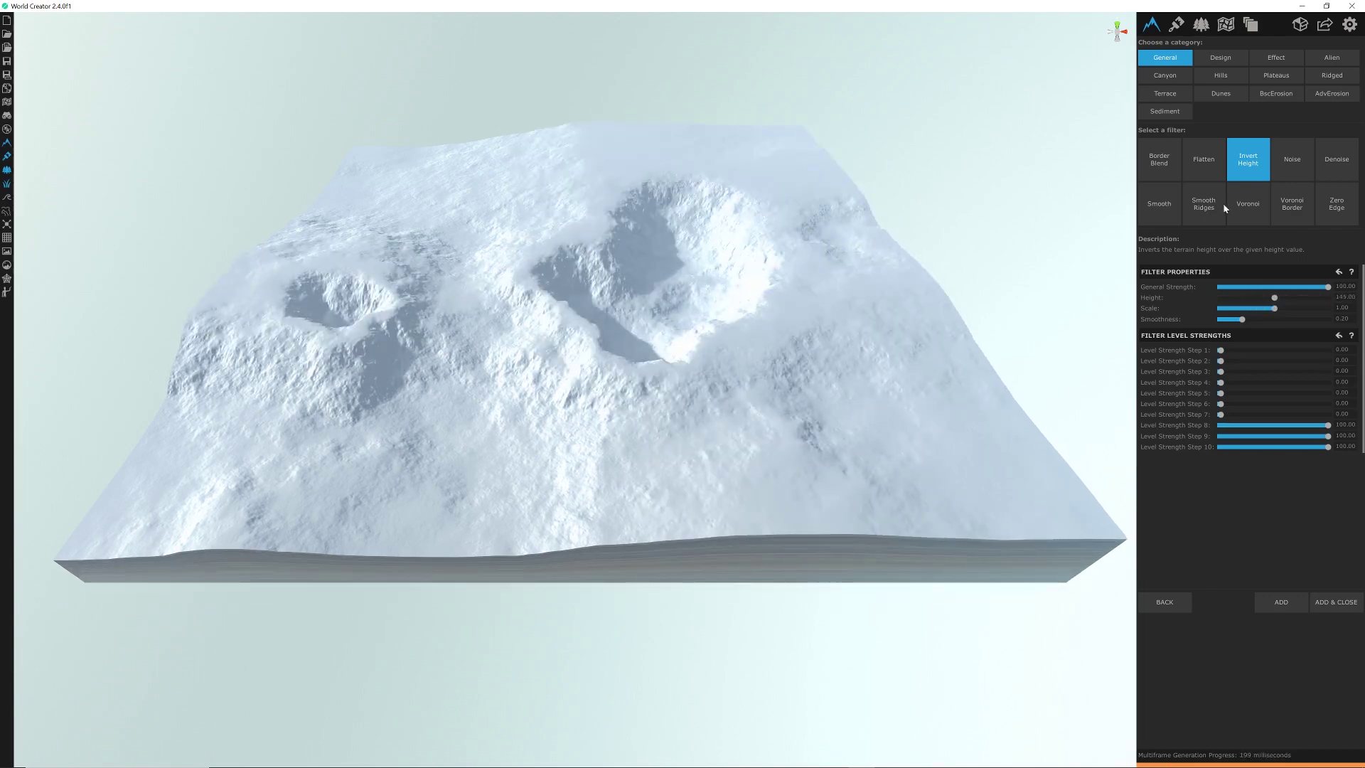
{"action": "left_click", "coordinate": [1337, 602]}
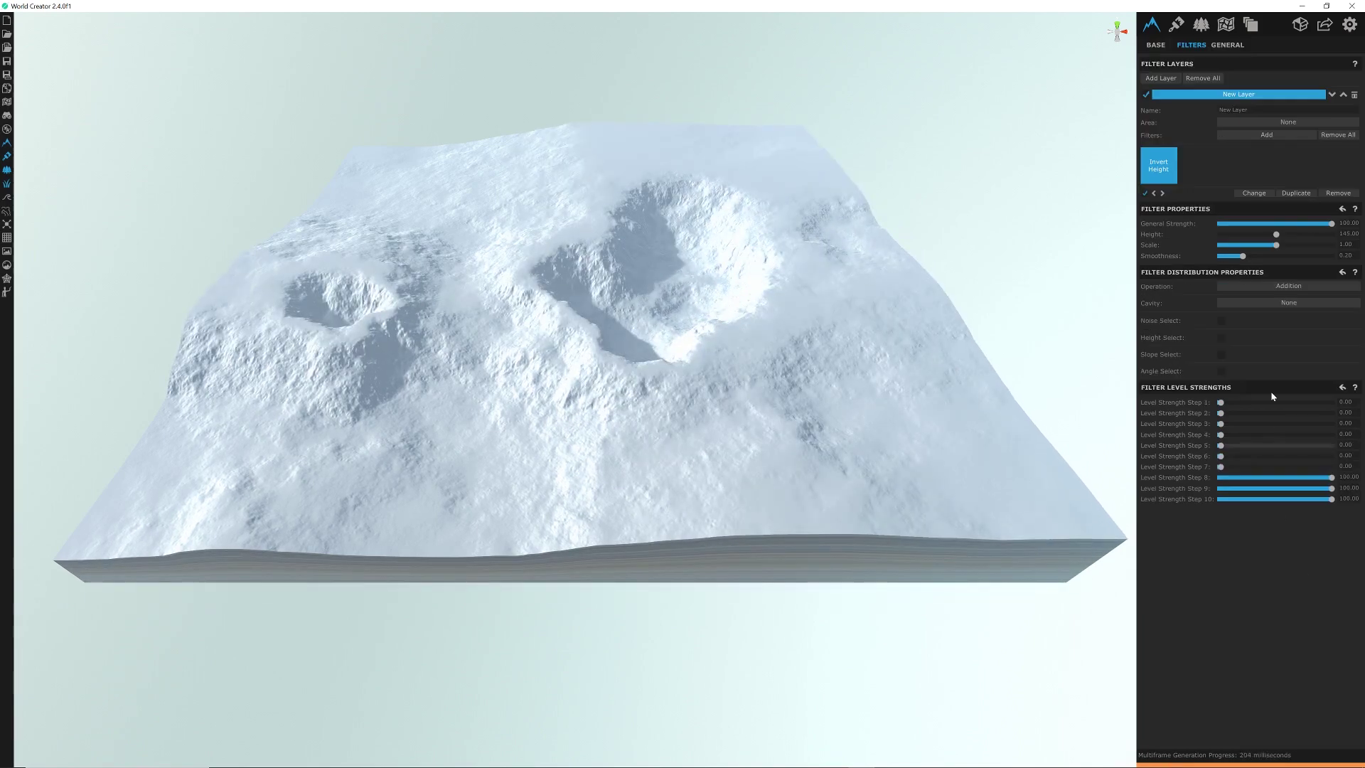
Add the Canyon filter from the Canyon category to the same filter layer
{"action": "left_click", "coordinate": [1266, 134]}
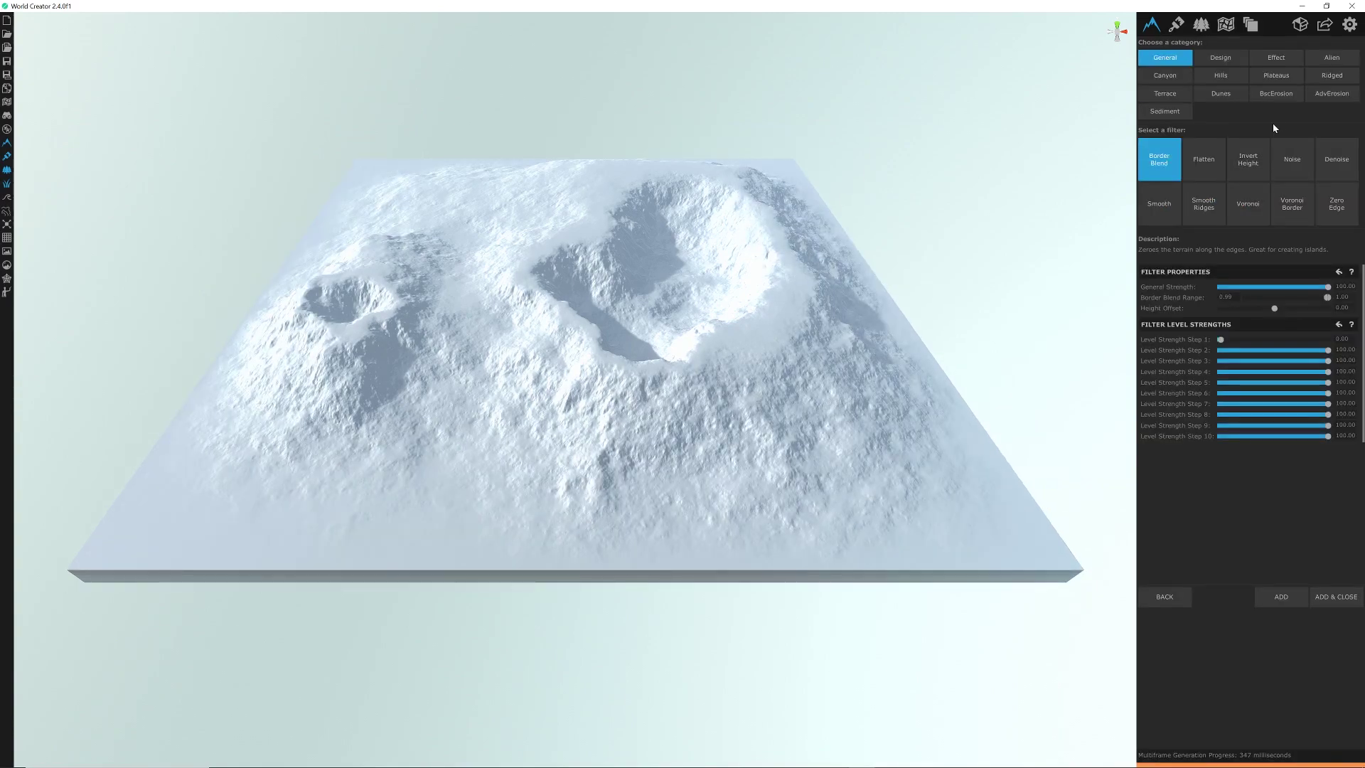
{"action": "left_click", "coordinate": [1170, 75]}
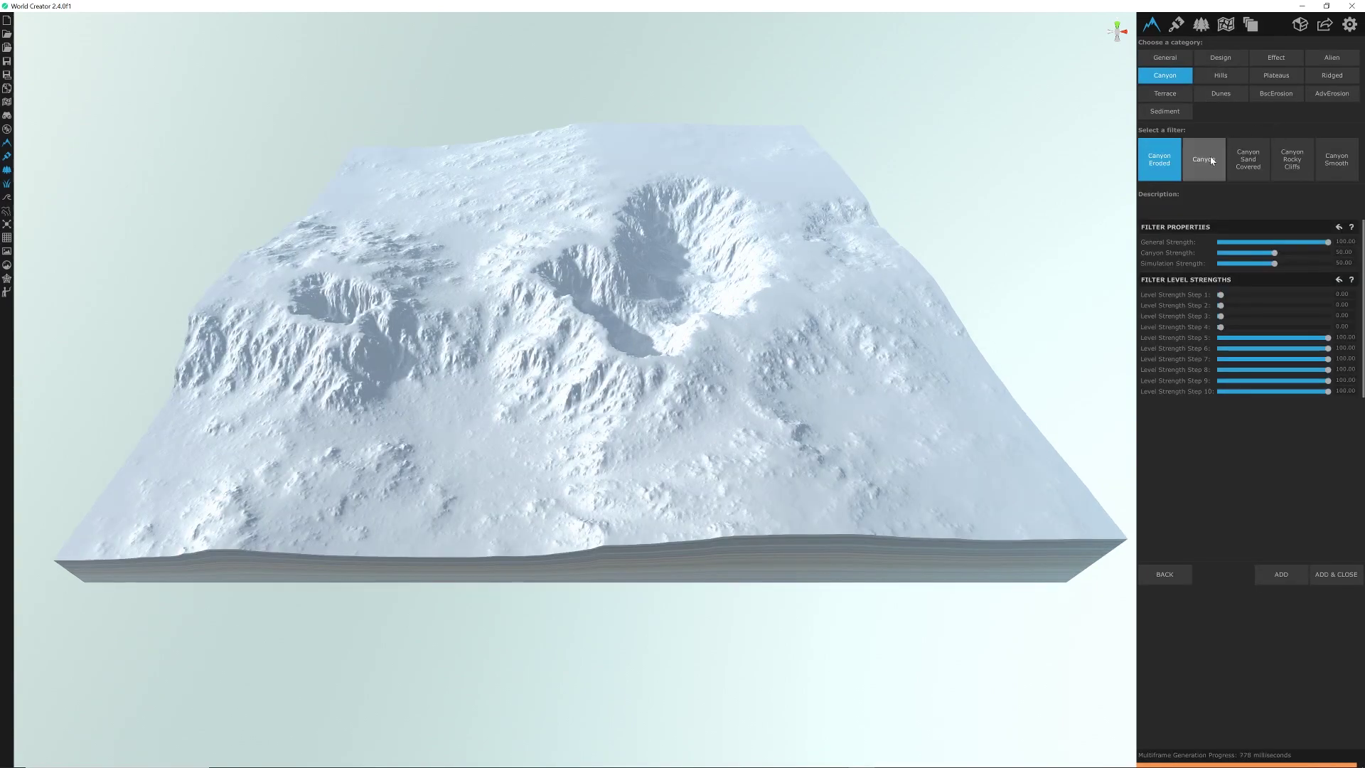
{"action": "left_click", "coordinate": [1216, 164]}
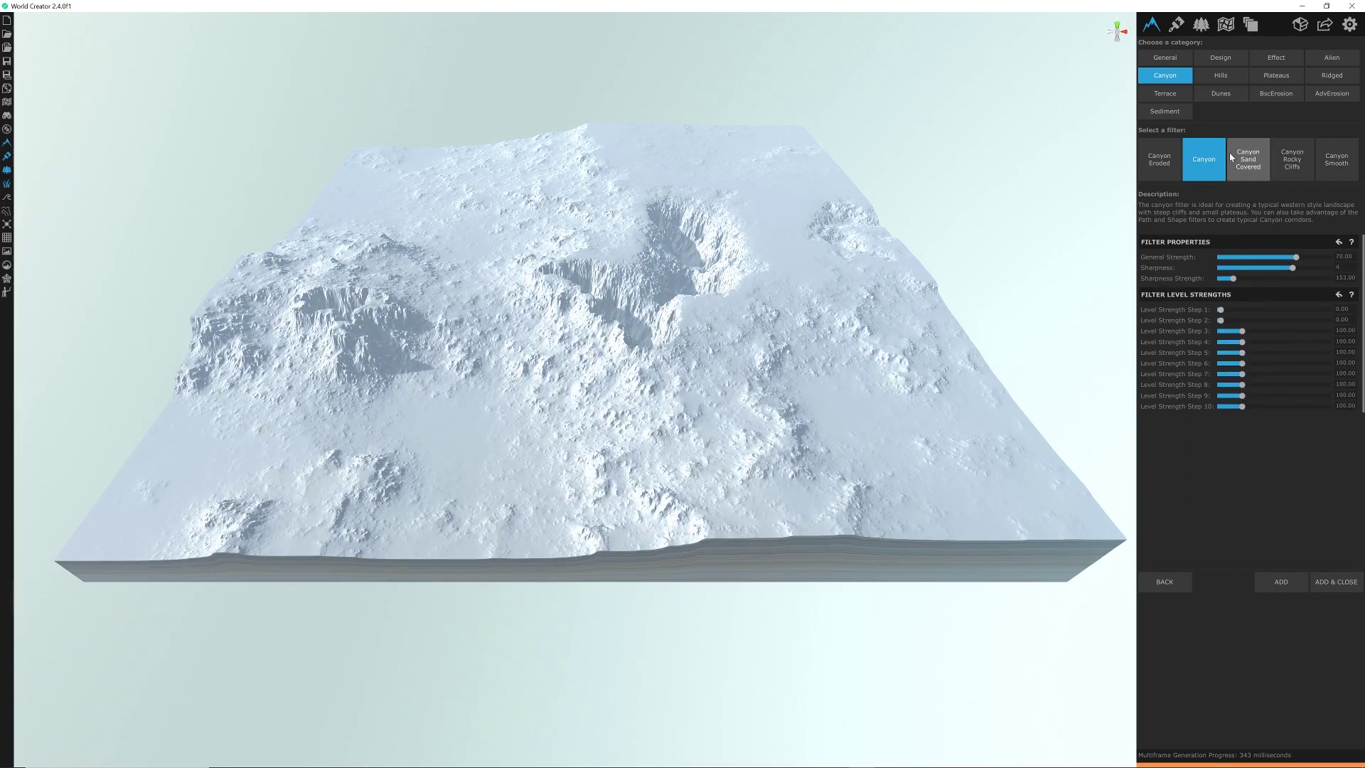
{"action": "left_click", "coordinate": [1336, 582]}
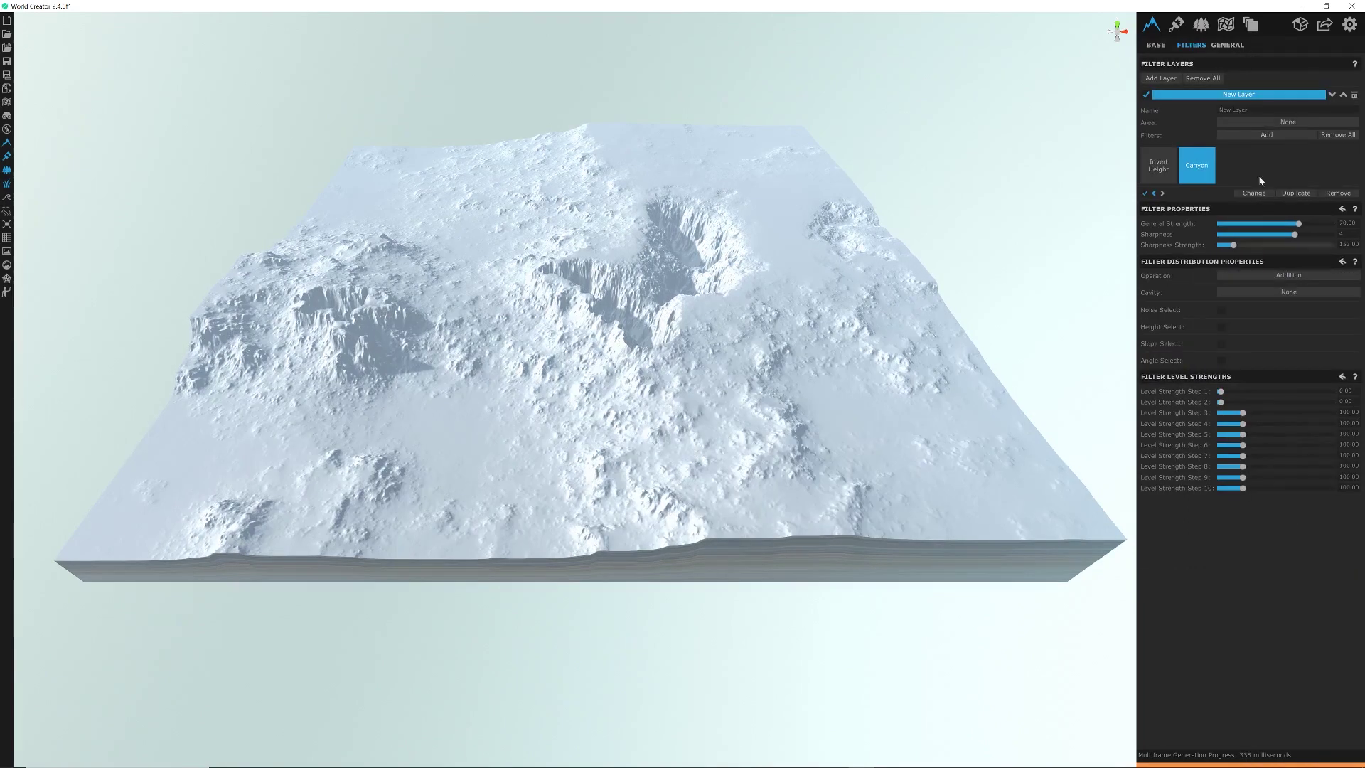
{"action": "left_click", "coordinate": [1162, 47]}
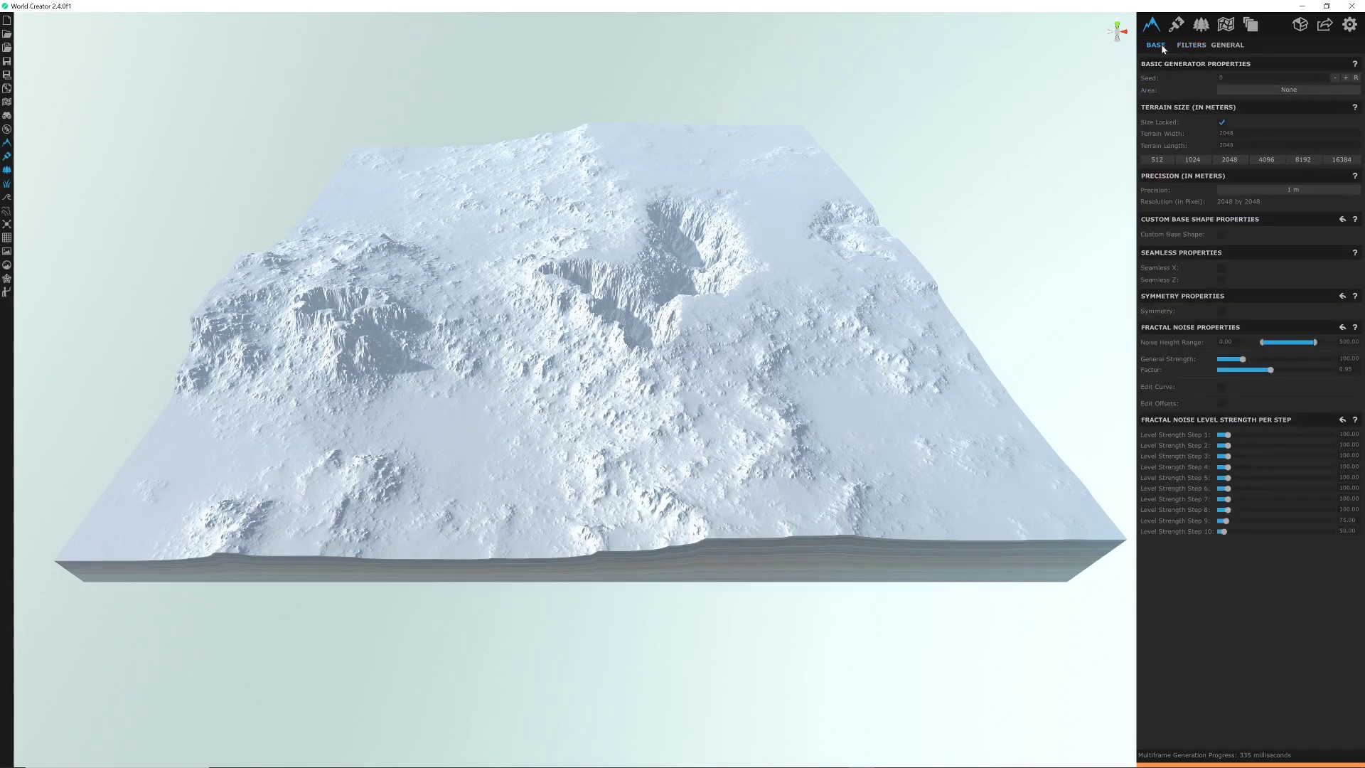
{"action": "left_click", "coordinate": [1198, 48]}
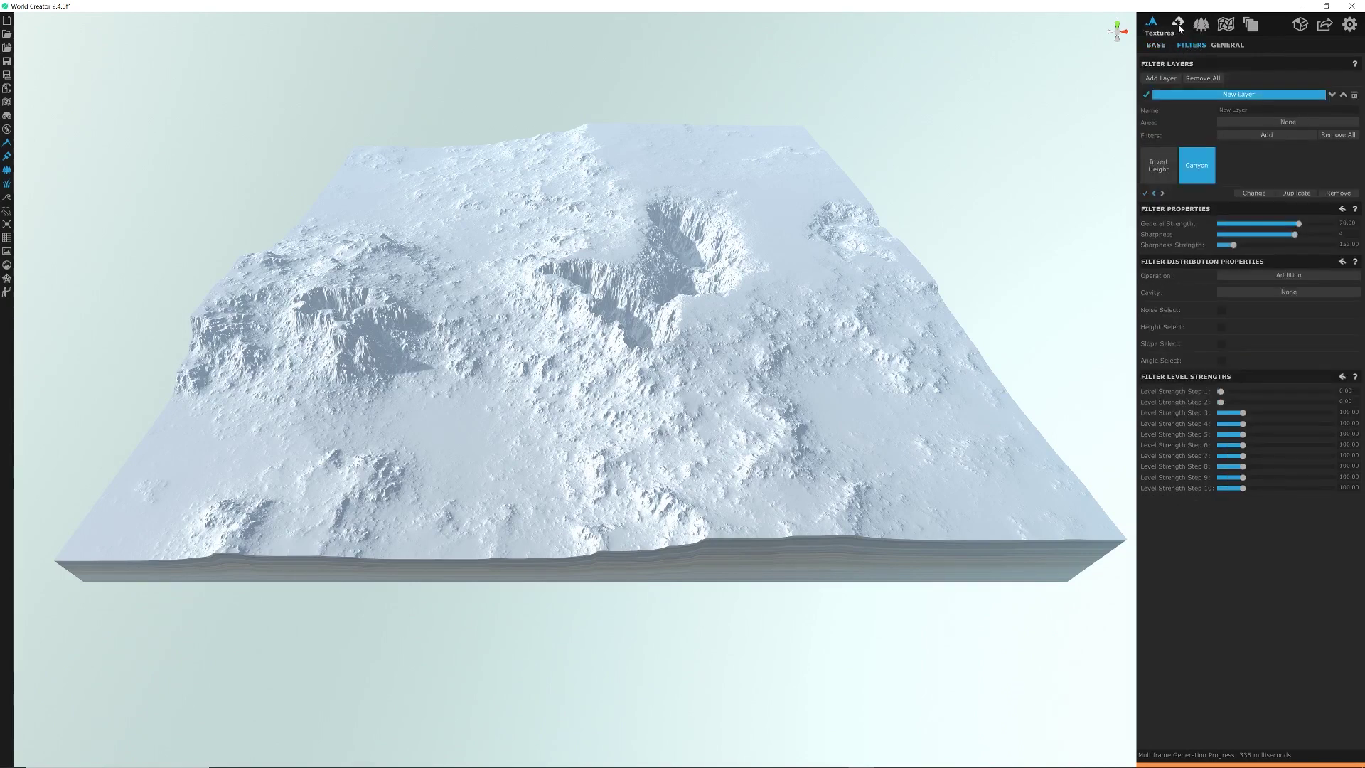
Create a texture layer and add the Dirt_01 ground texture from the library to it
{"action": "left_click", "coordinate": [1177, 27]}
{"action": "left_click", "coordinate": [1170, 79]}
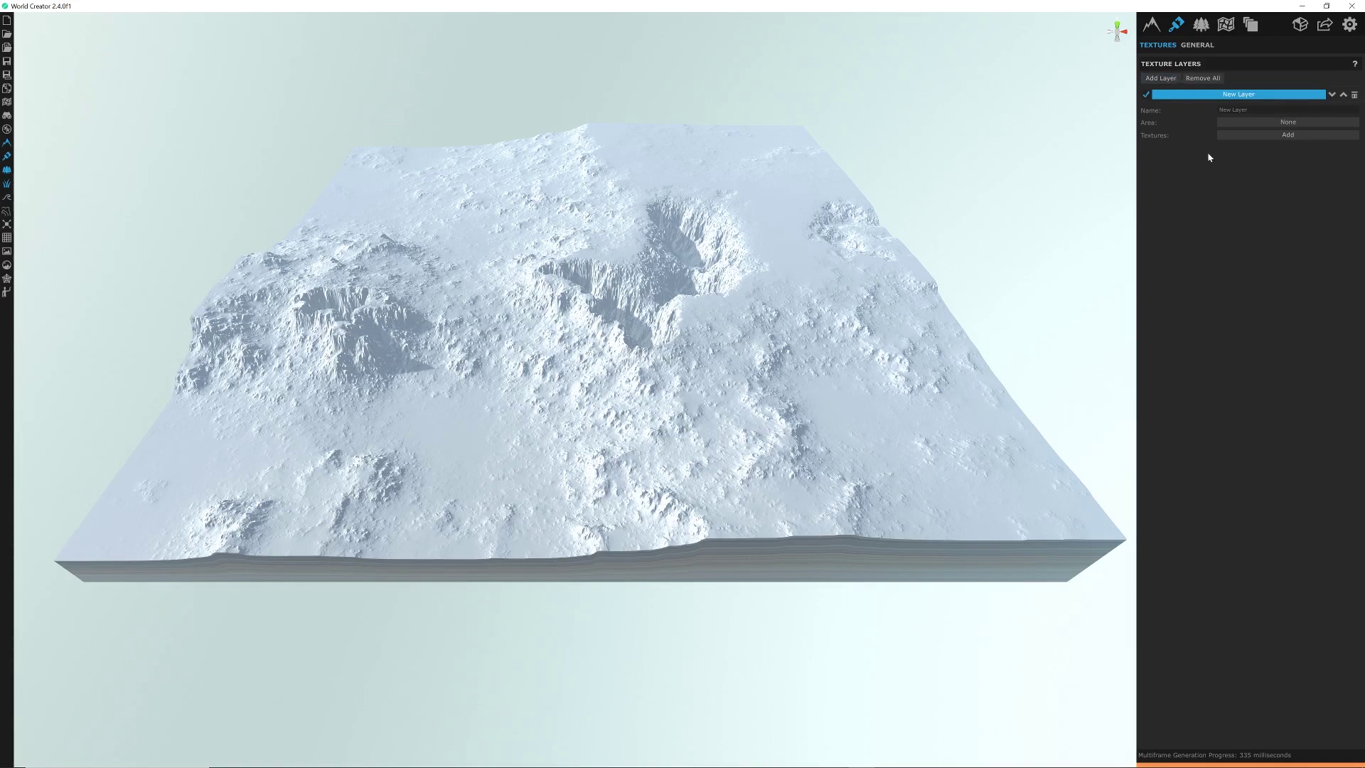
{"action": "left_click", "coordinate": [1248, 136]}
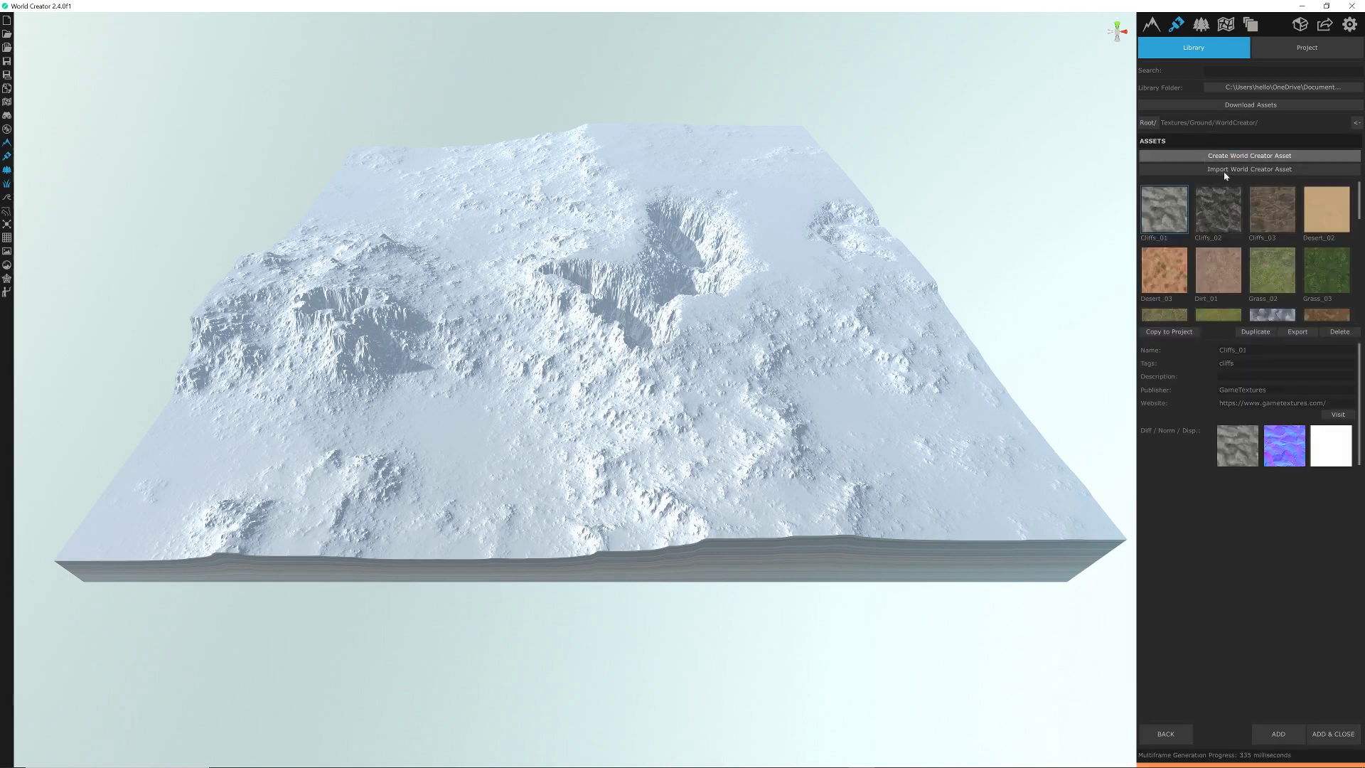
{"action": "left_click", "coordinate": [1230, 274]}
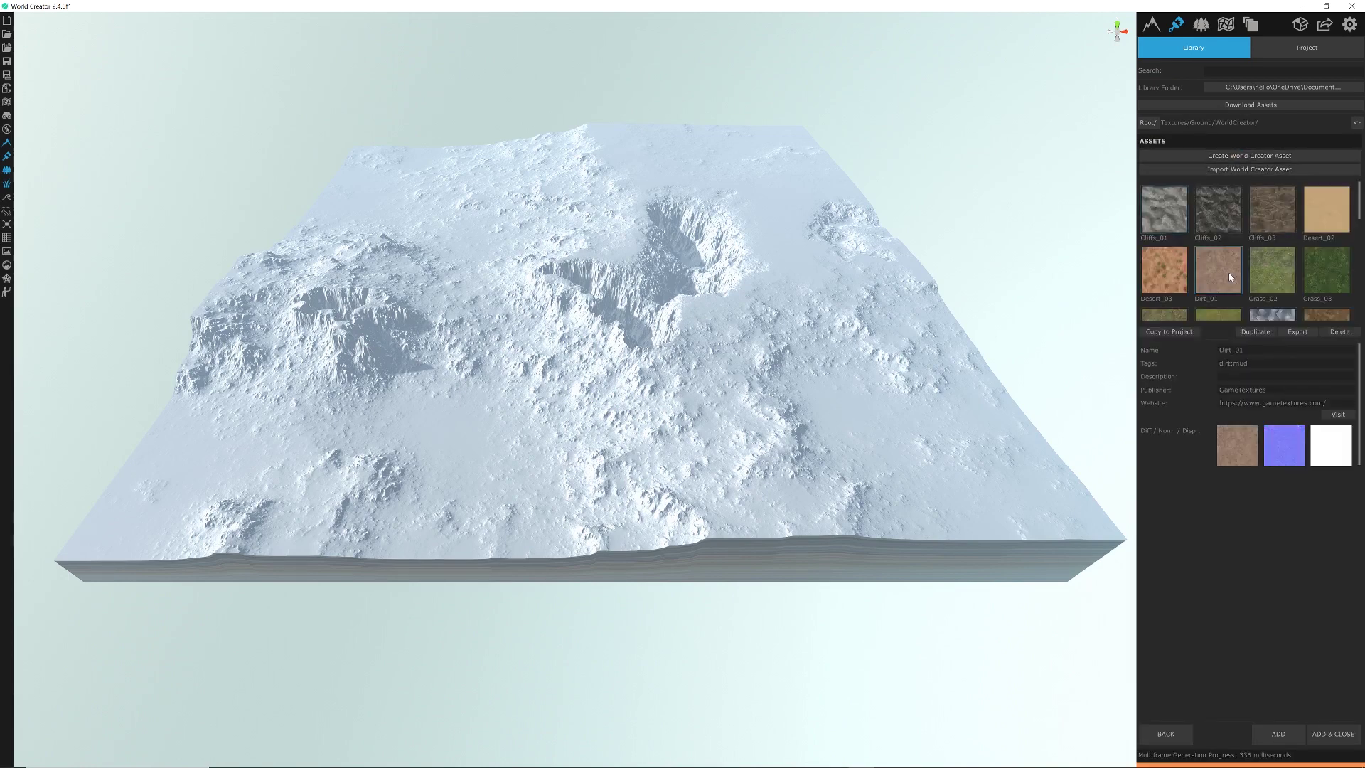
{"action": "left_click", "coordinate": [1336, 734]}
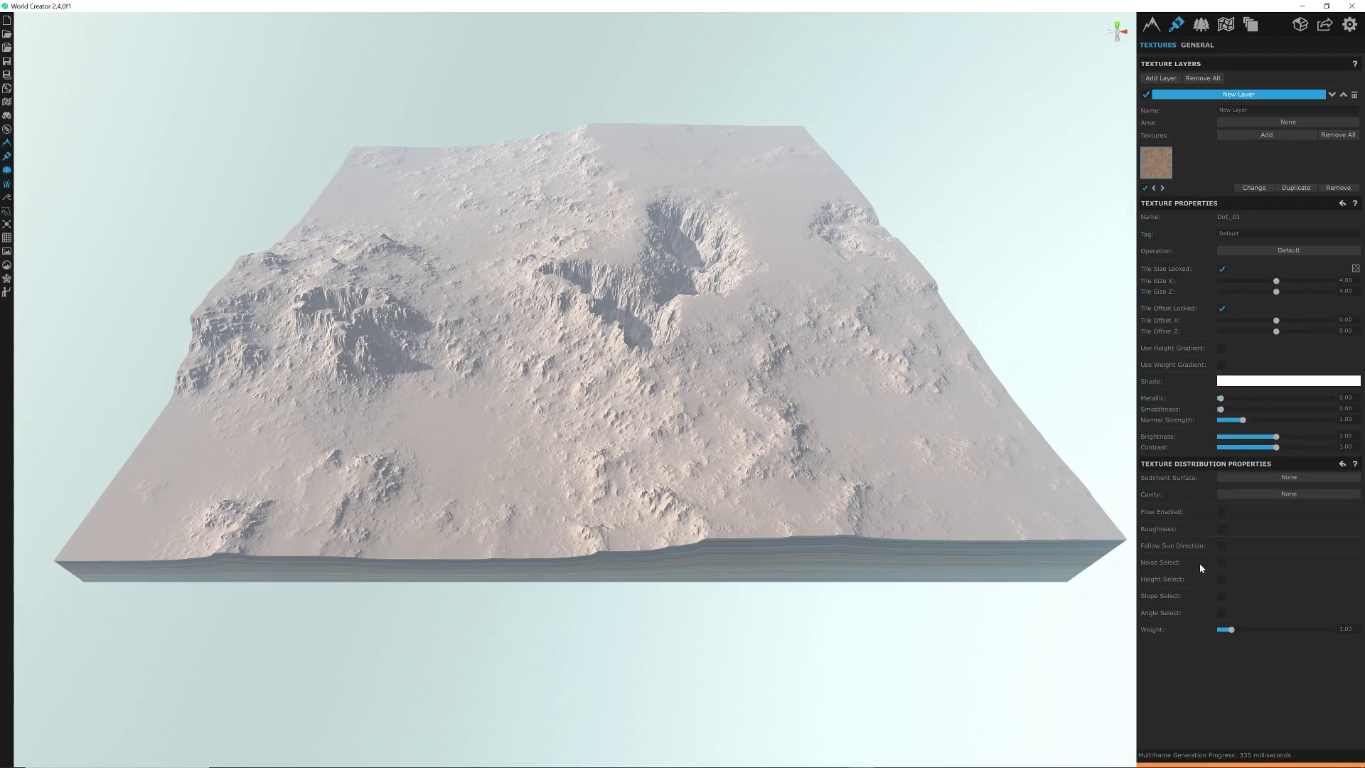
Enable height selection for the dirt texture, raise the range's lower limit using the distribution overlay, and soften the lower edge with height smoothness
{"action": "left_click", "coordinate": [1222, 578]}
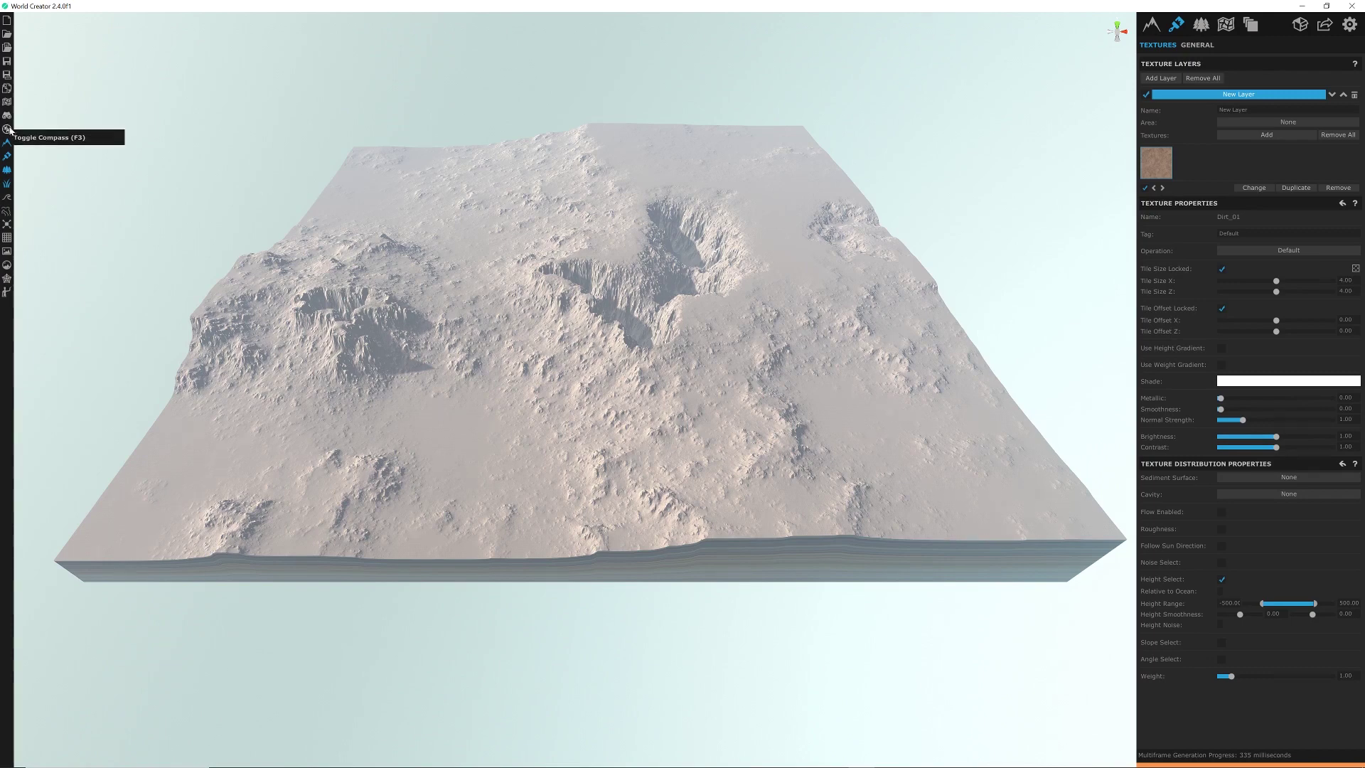
{"action": "left_click", "coordinate": [8, 104]}
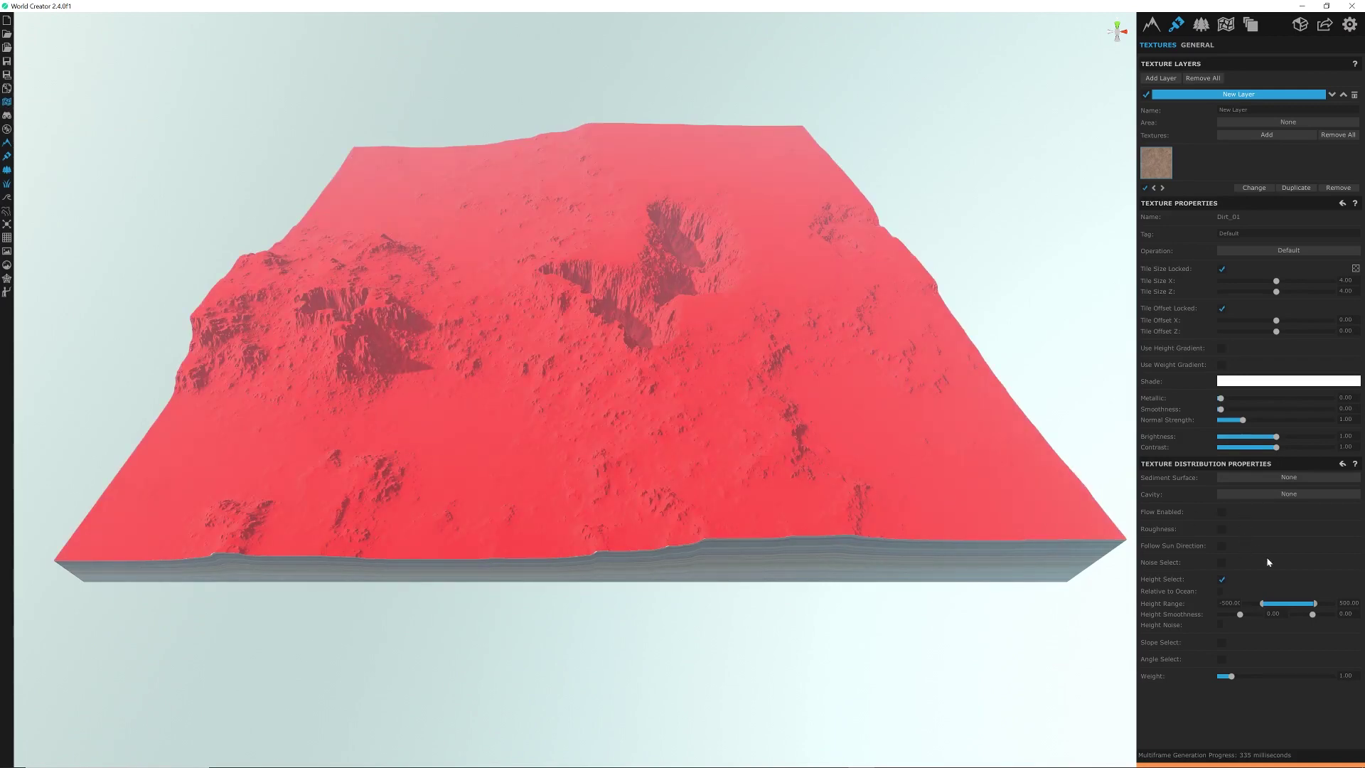
{"action": "double_click", "coordinate": [1224, 606]}
{"action": "type", "text": "-200"}
{"action": "left_click_drag", "start_coordinate": [1264, 603], "coordinate": [1358, 603]}
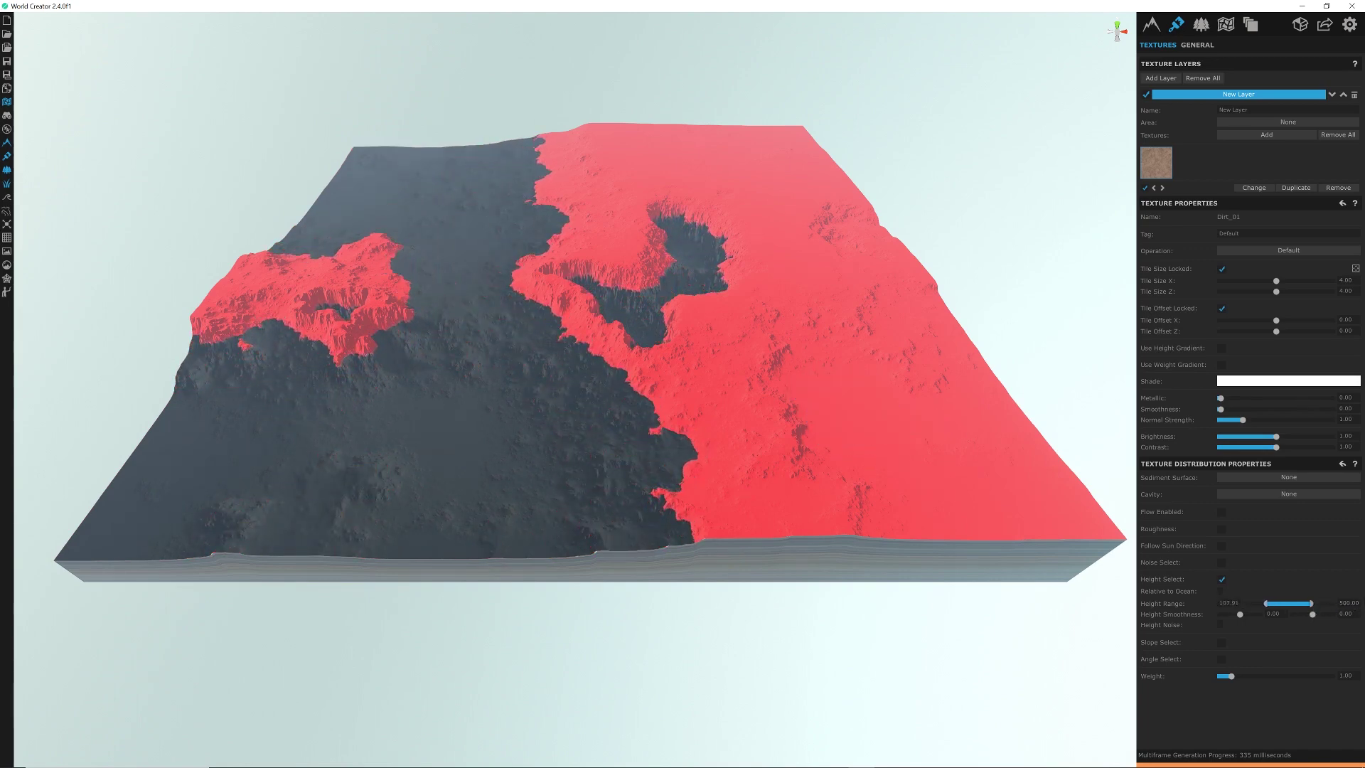
{"action": "left_click_drag", "start_coordinate": [1241, 614], "coordinate": [1342, 613]}
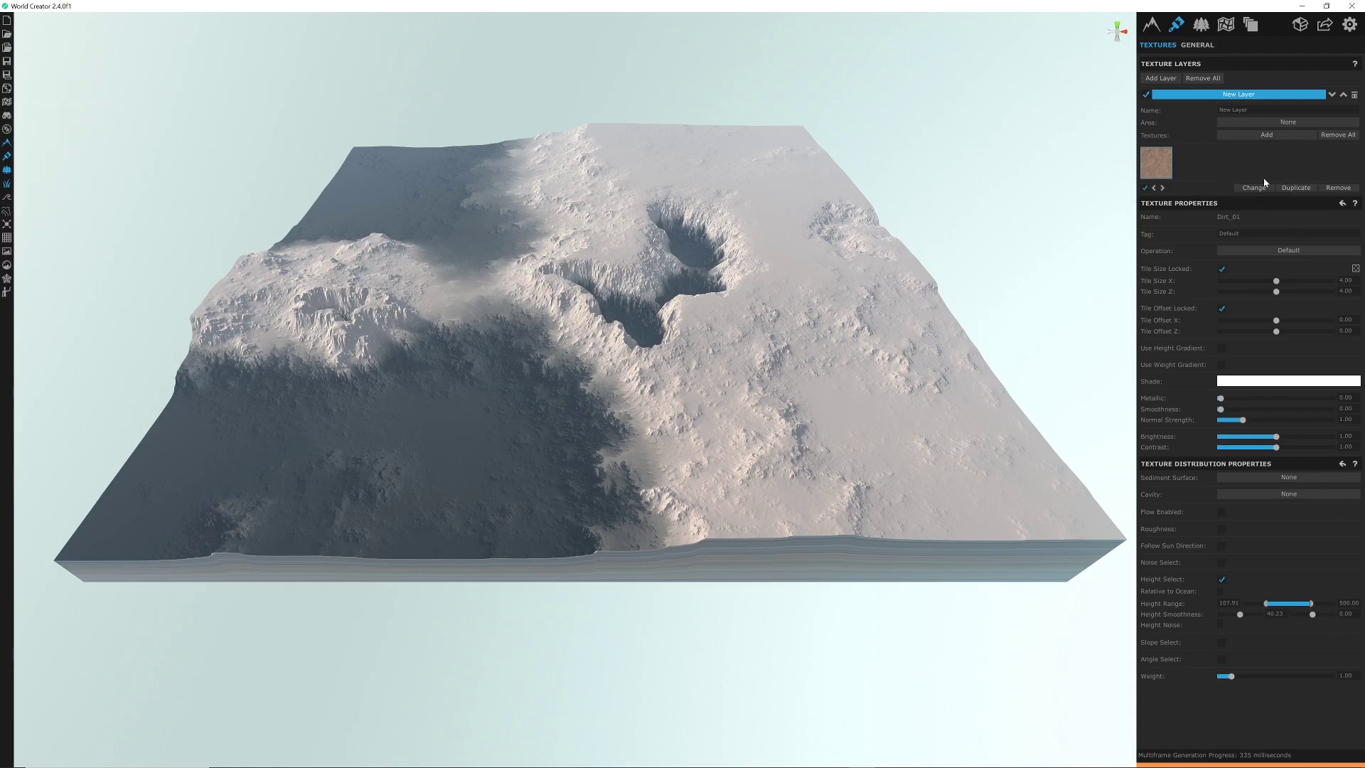
Configure the surface export as a Terrain Height-Map in TIFF format with 32 Bit (float) depth, flipped in Y
{"action": "left_click", "coordinate": [1151, 25]}
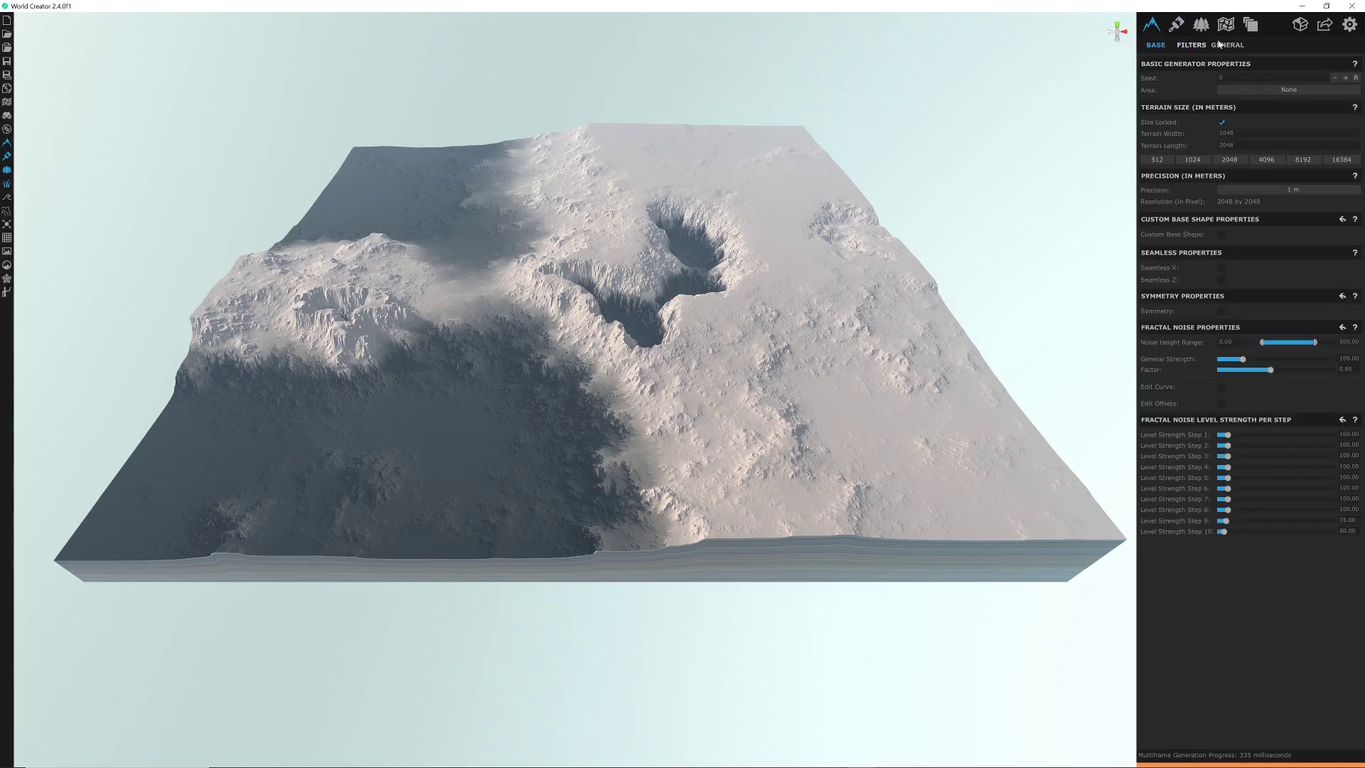
{"action": "left_click", "coordinate": [1325, 26]}
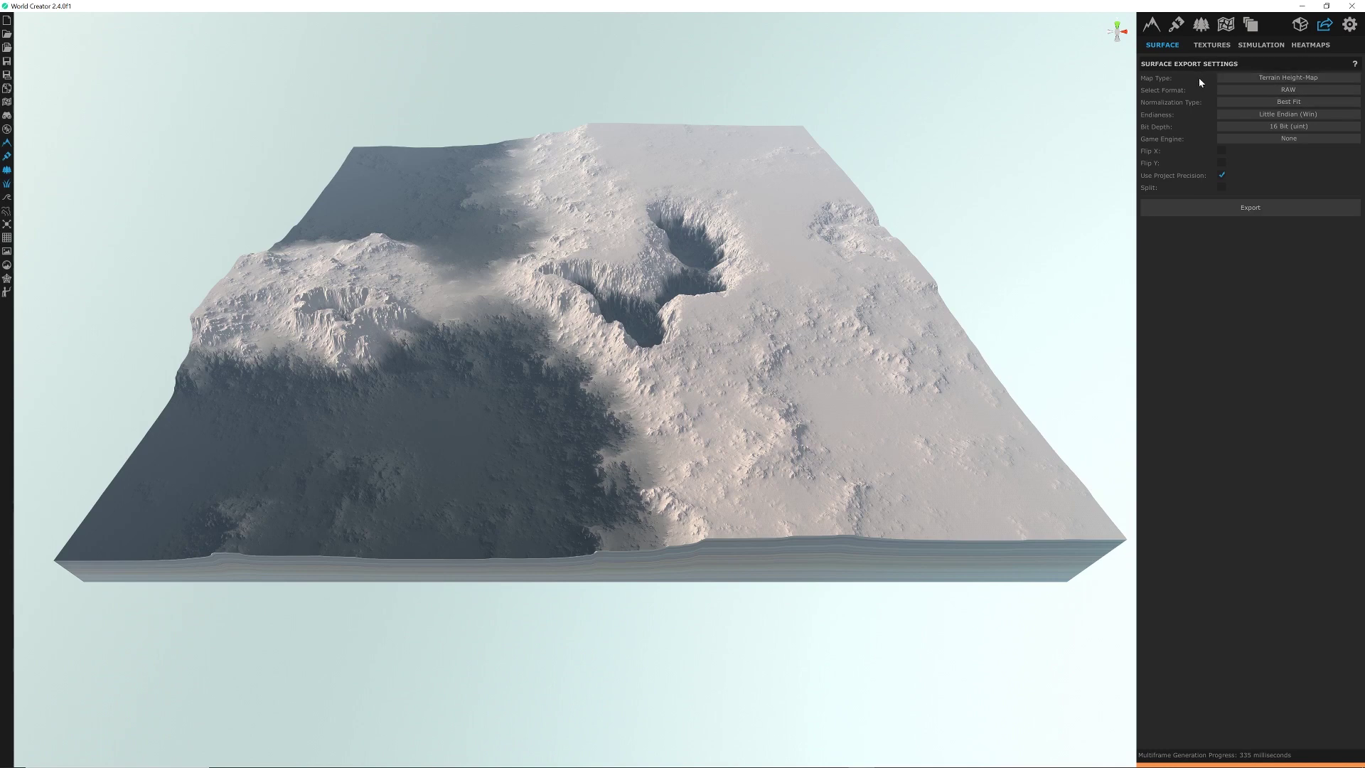
{"action": "left_click", "coordinate": [1258, 78]}
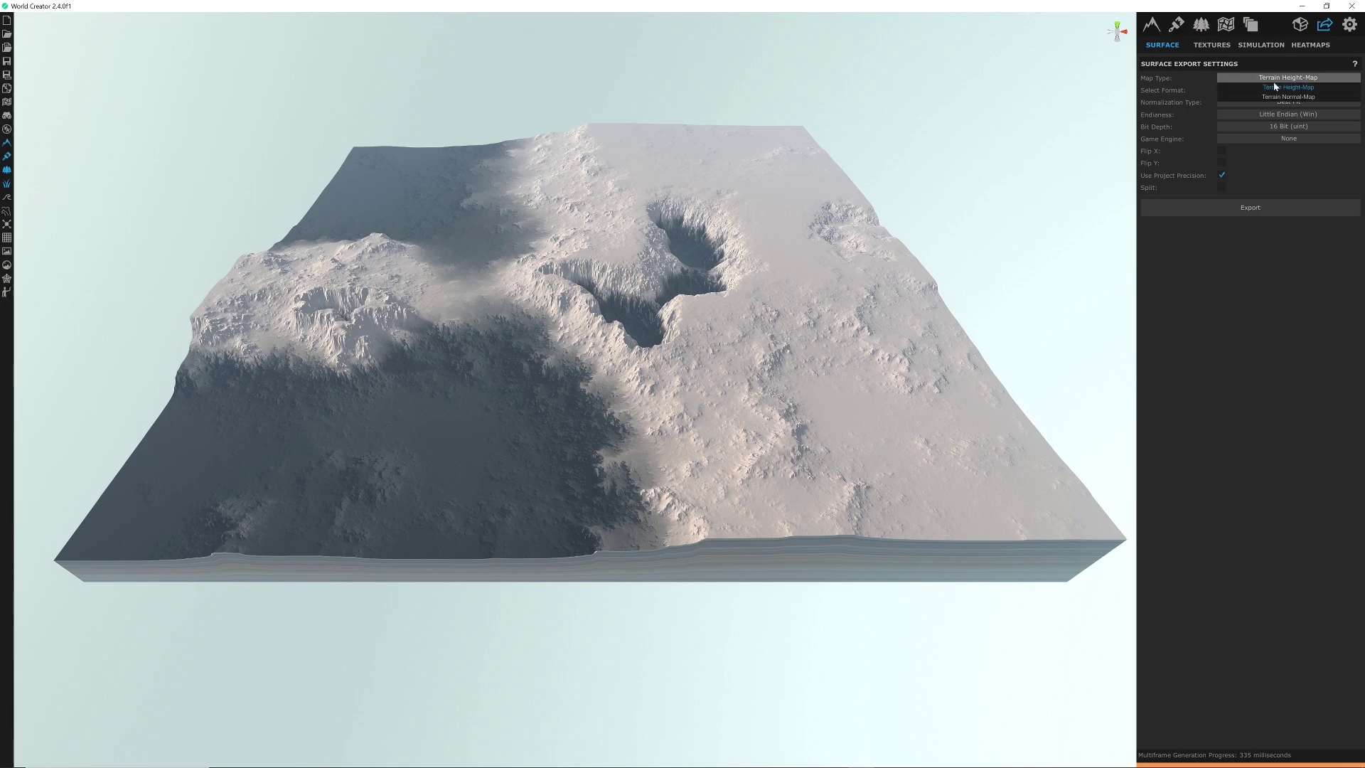
{"action": "left_click", "coordinate": [1293, 88]}
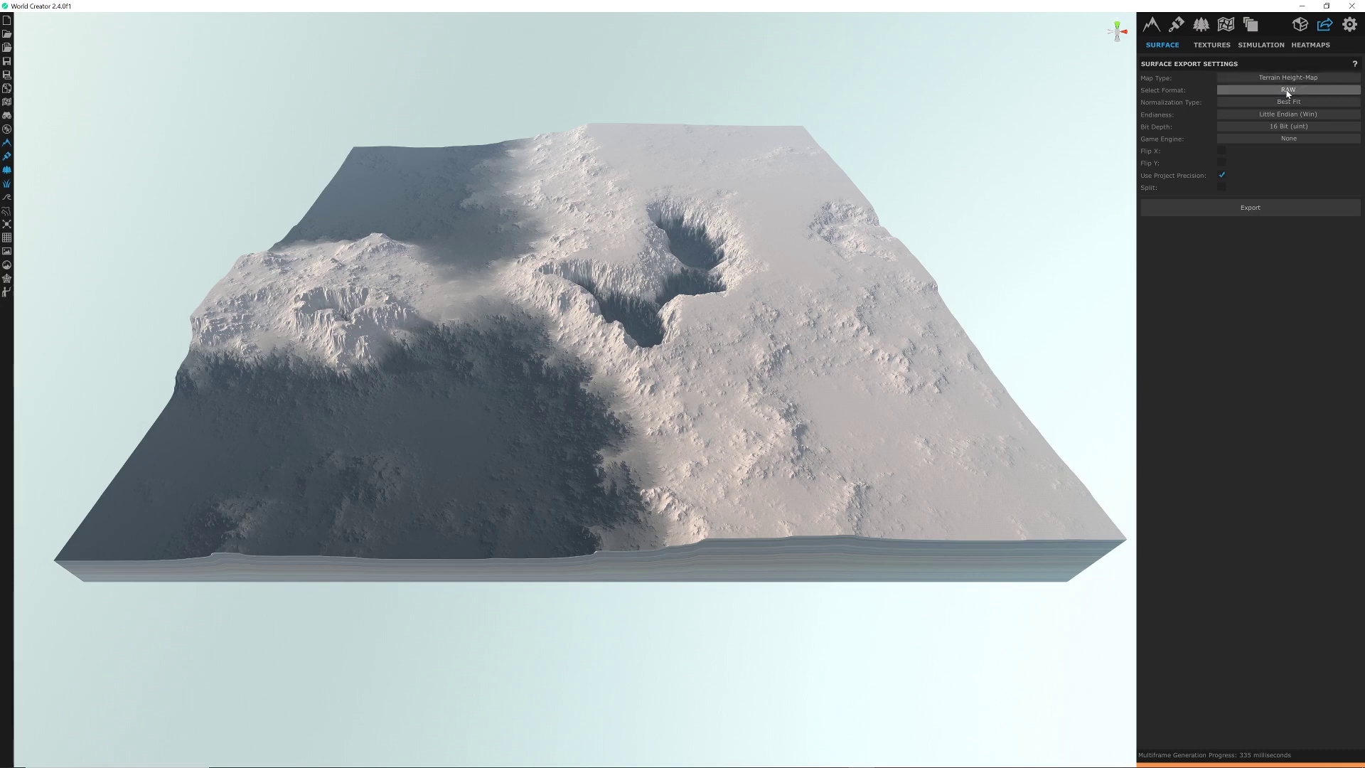
{"action": "left_click", "coordinate": [1290, 90]}
{"action": "left_click", "coordinate": [1293, 166]}
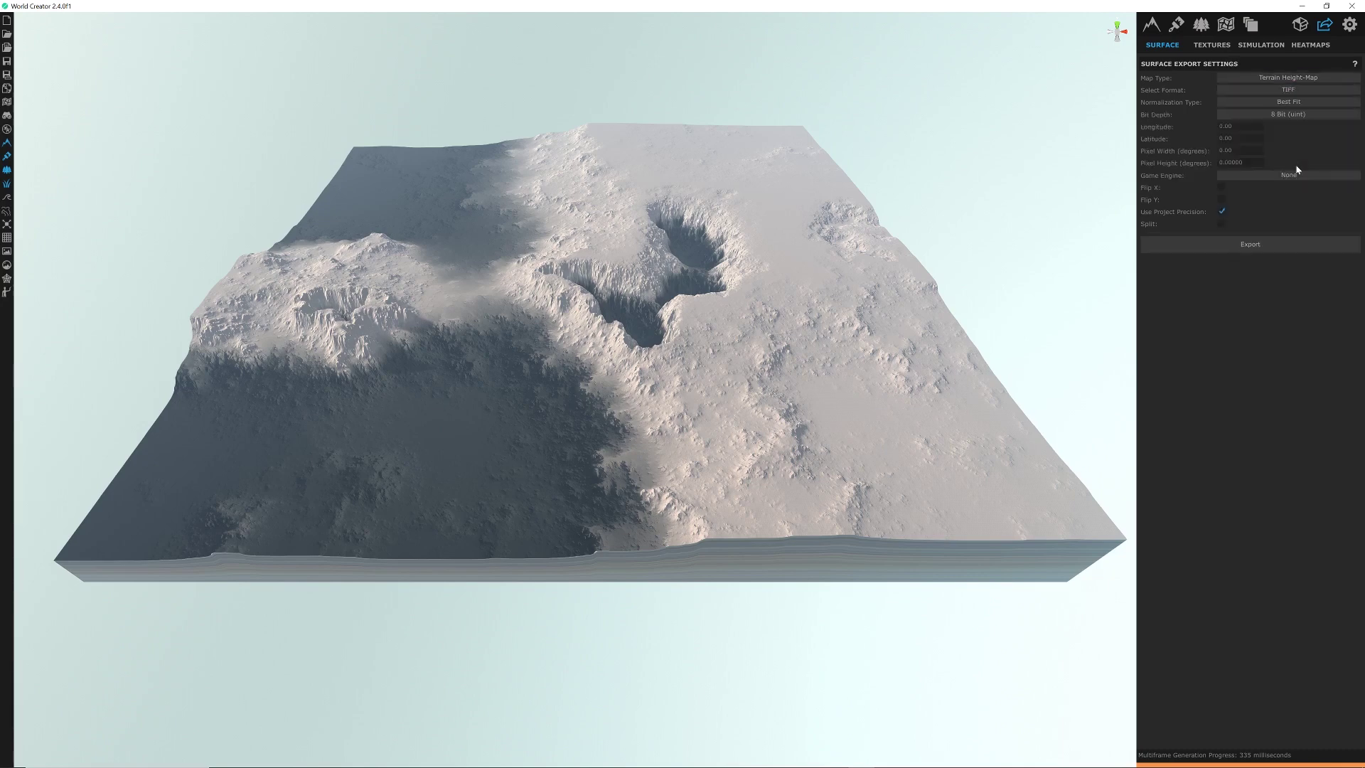
{"action": "left_click", "coordinate": [1286, 116]}
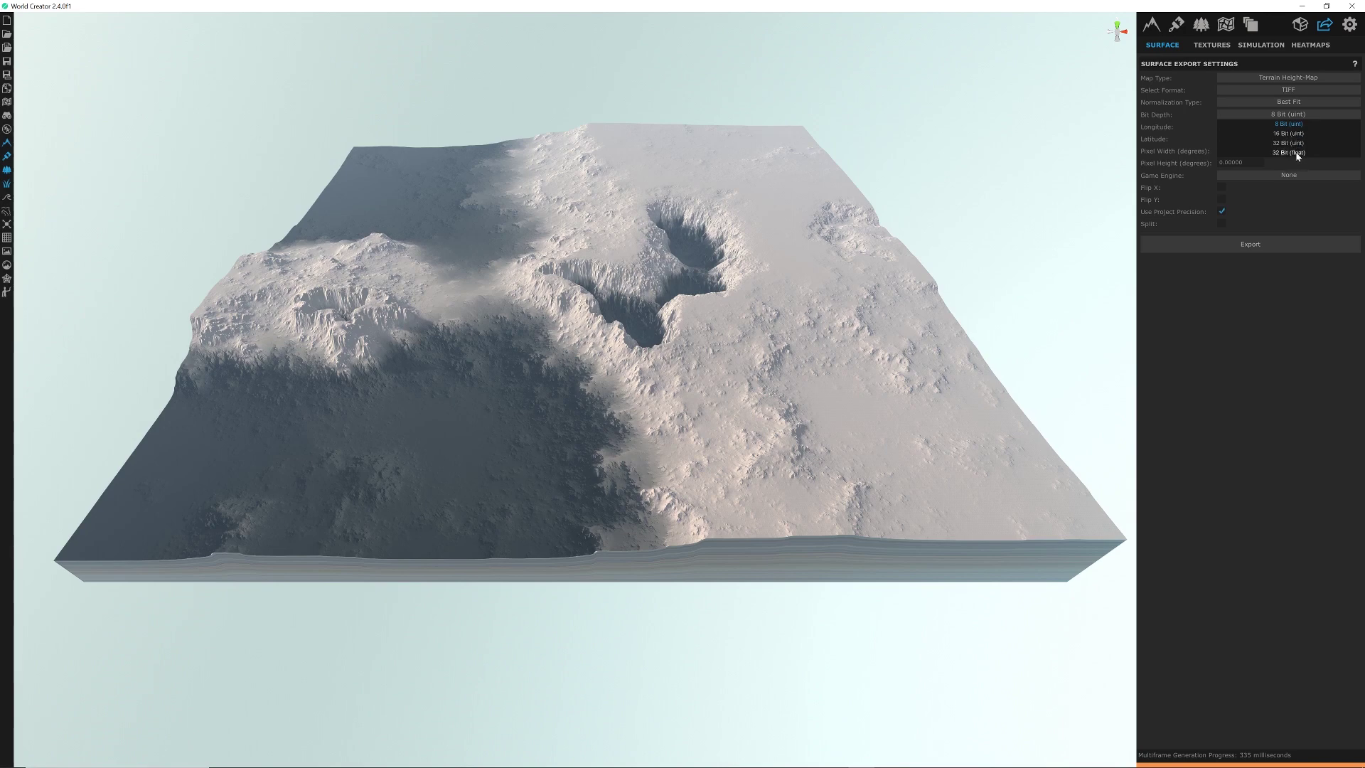
{"action": "left_click", "coordinate": [1297, 154]}
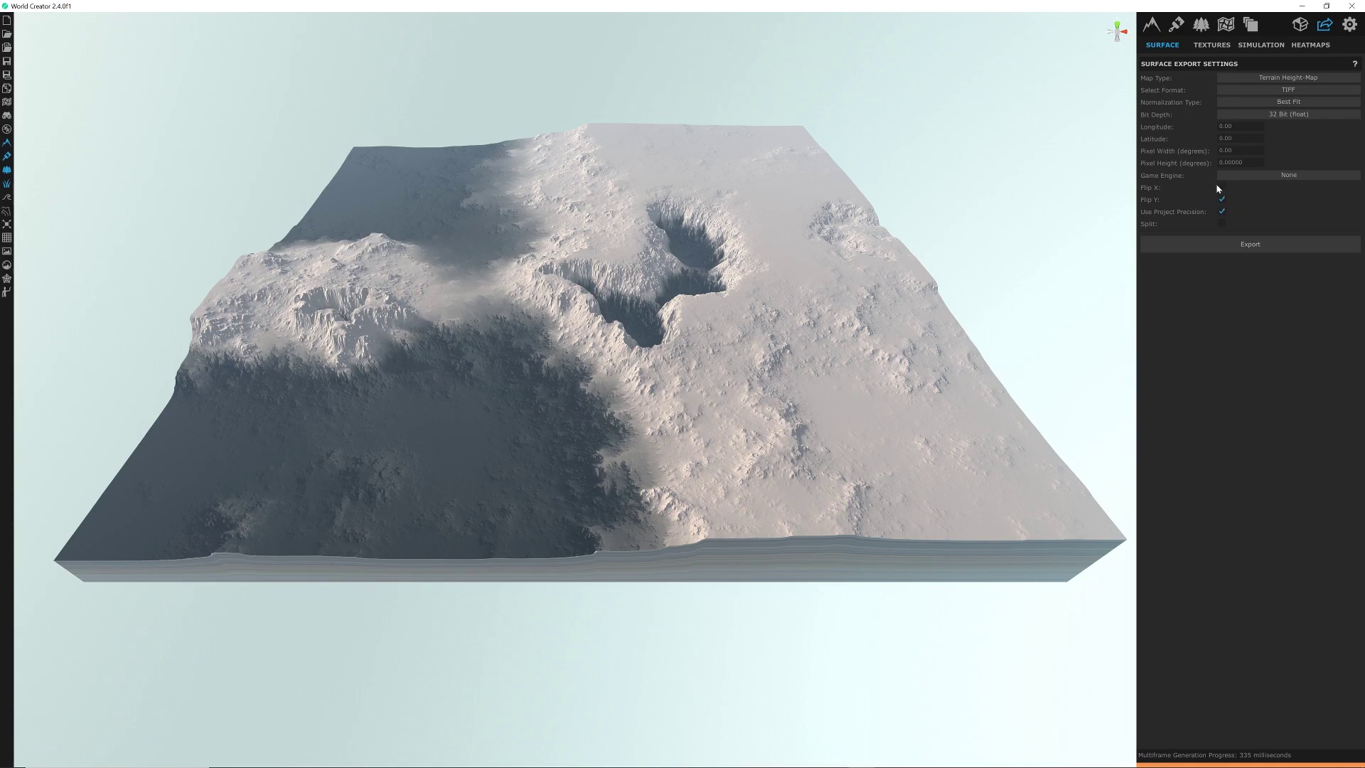
Export the height map to the project's C4D tex folder as heightmap1
{"action": "left_click", "coordinate": [1273, 244]}
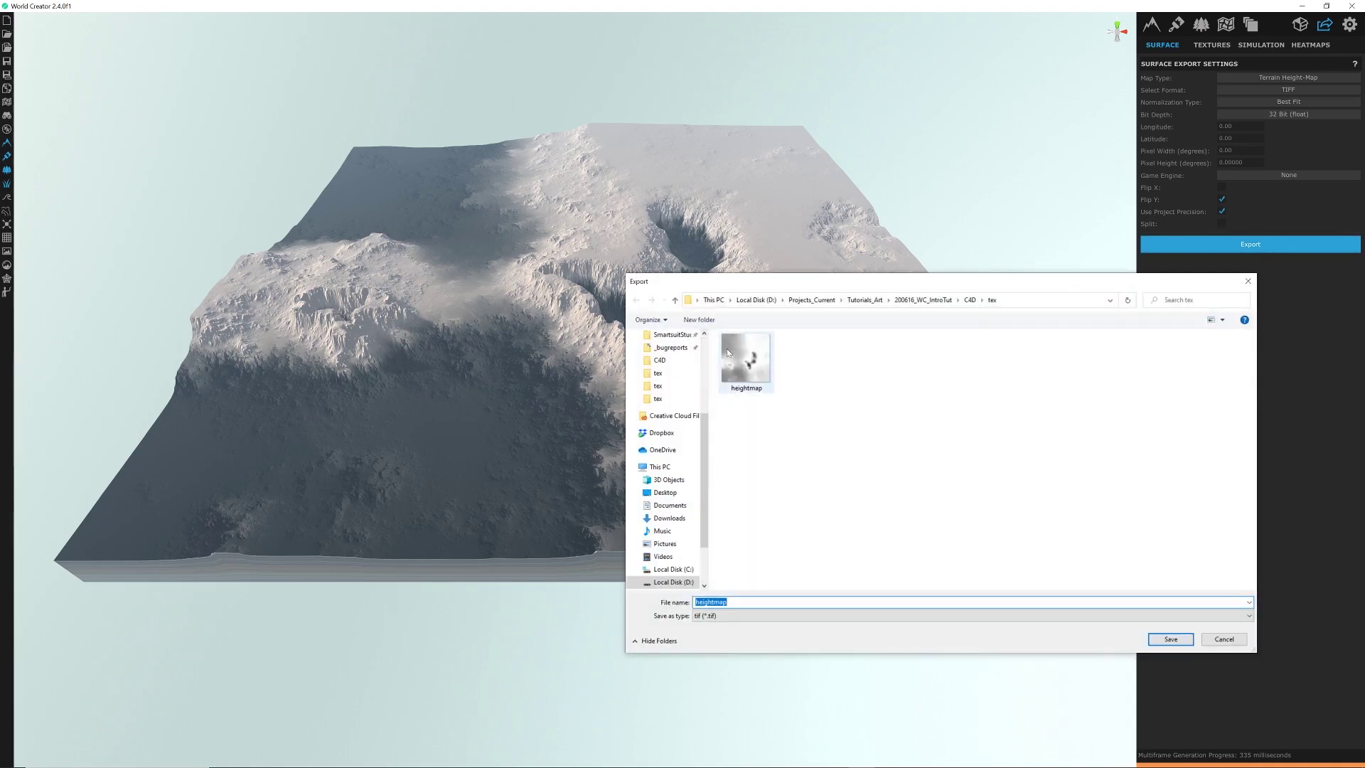
{"action": "left_click", "coordinate": [727, 603]}
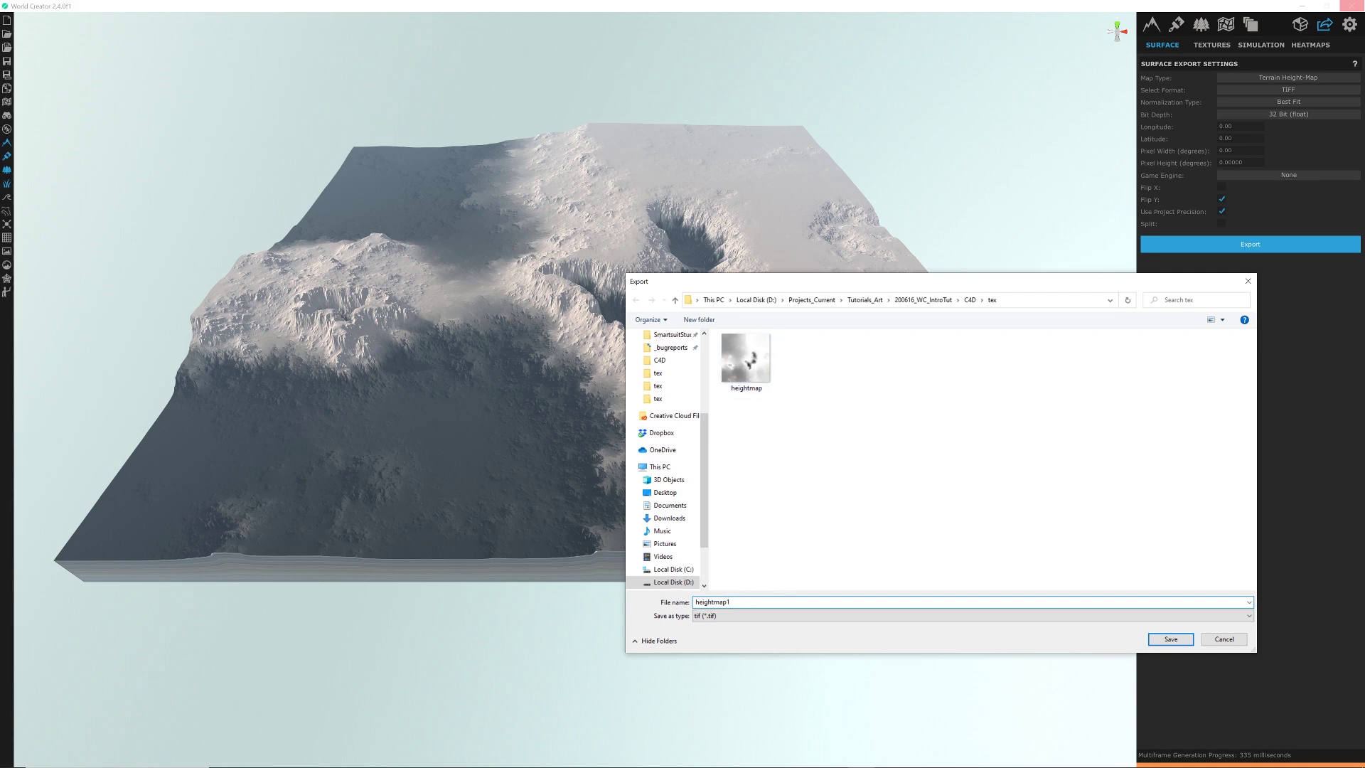
{"action": "left_click", "coordinate": [1171, 640]}
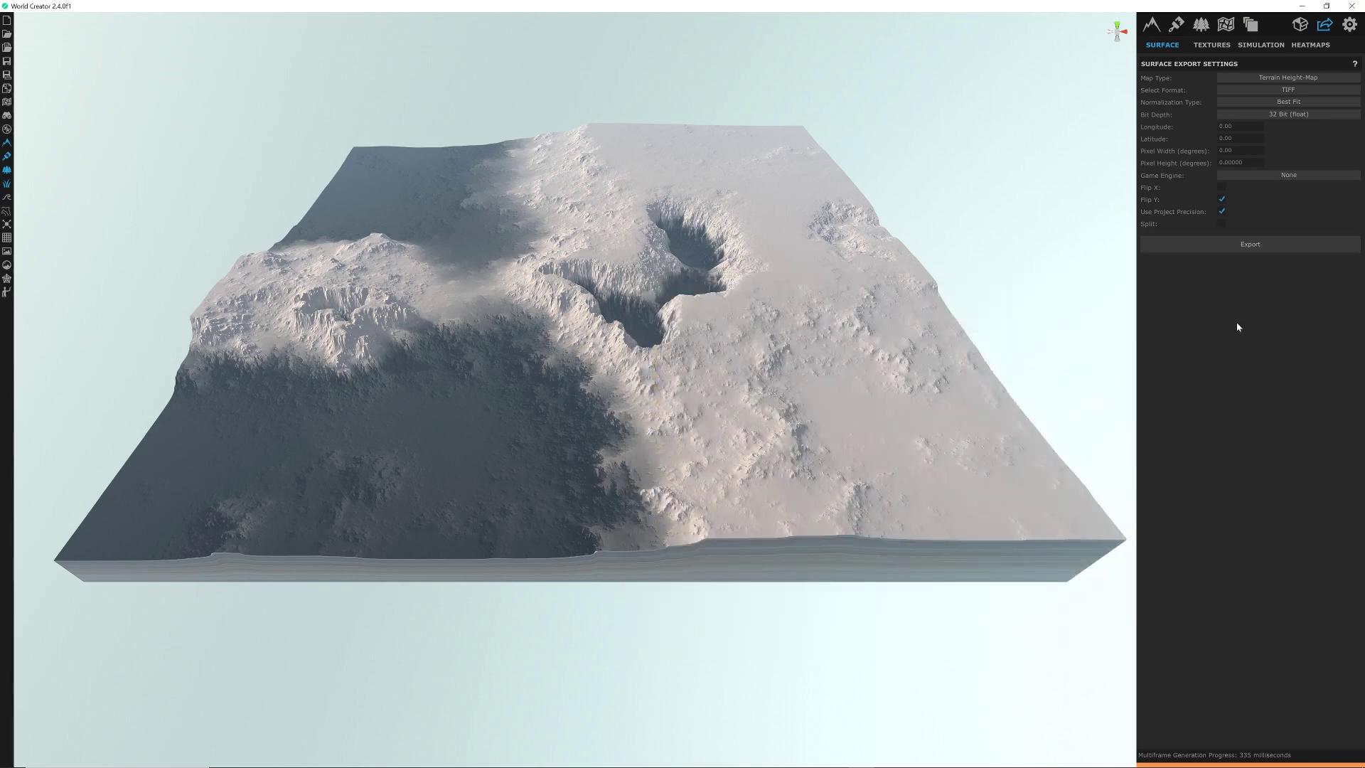
Export the Terrain Normal-Map as a PNG named normalmap1 in the same tex folder
{"action": "left_click", "coordinate": [1284, 81]}
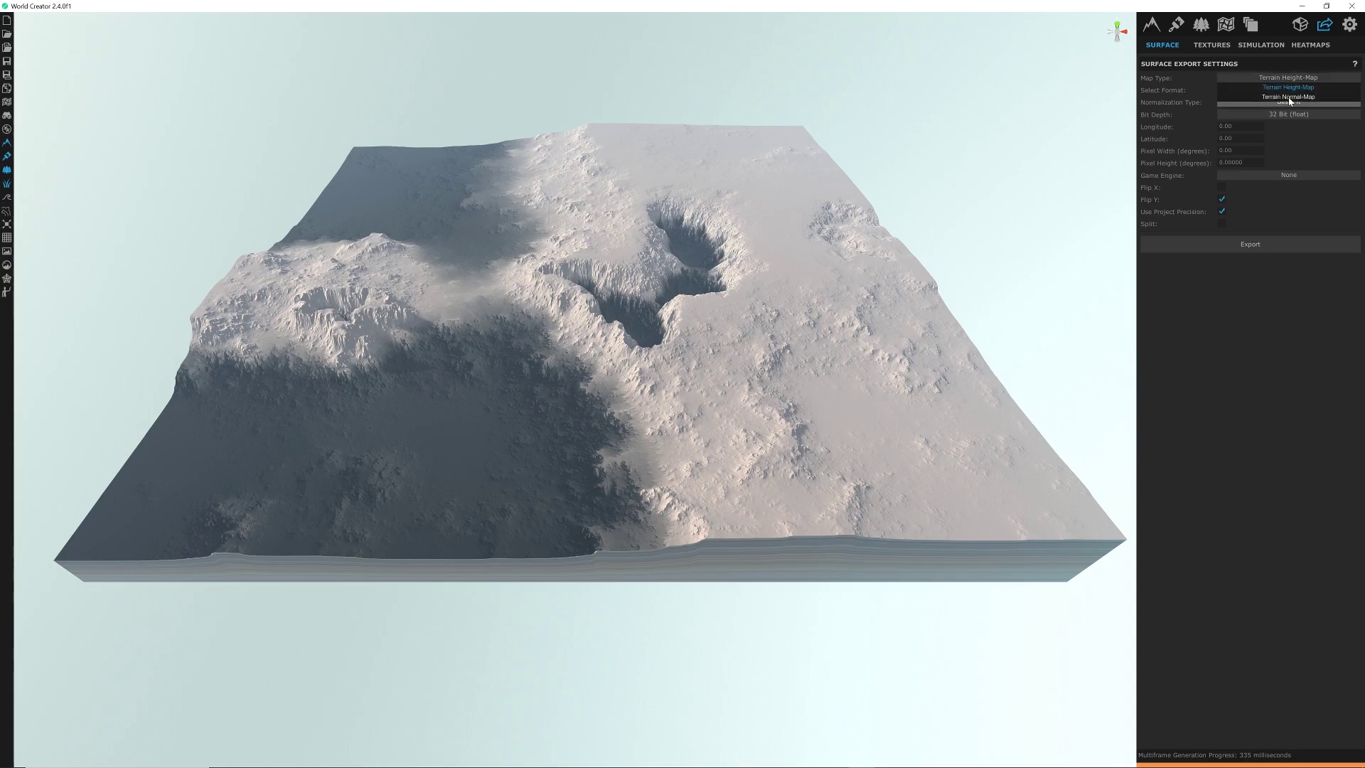
{"action": "left_click", "coordinate": [1289, 97]}
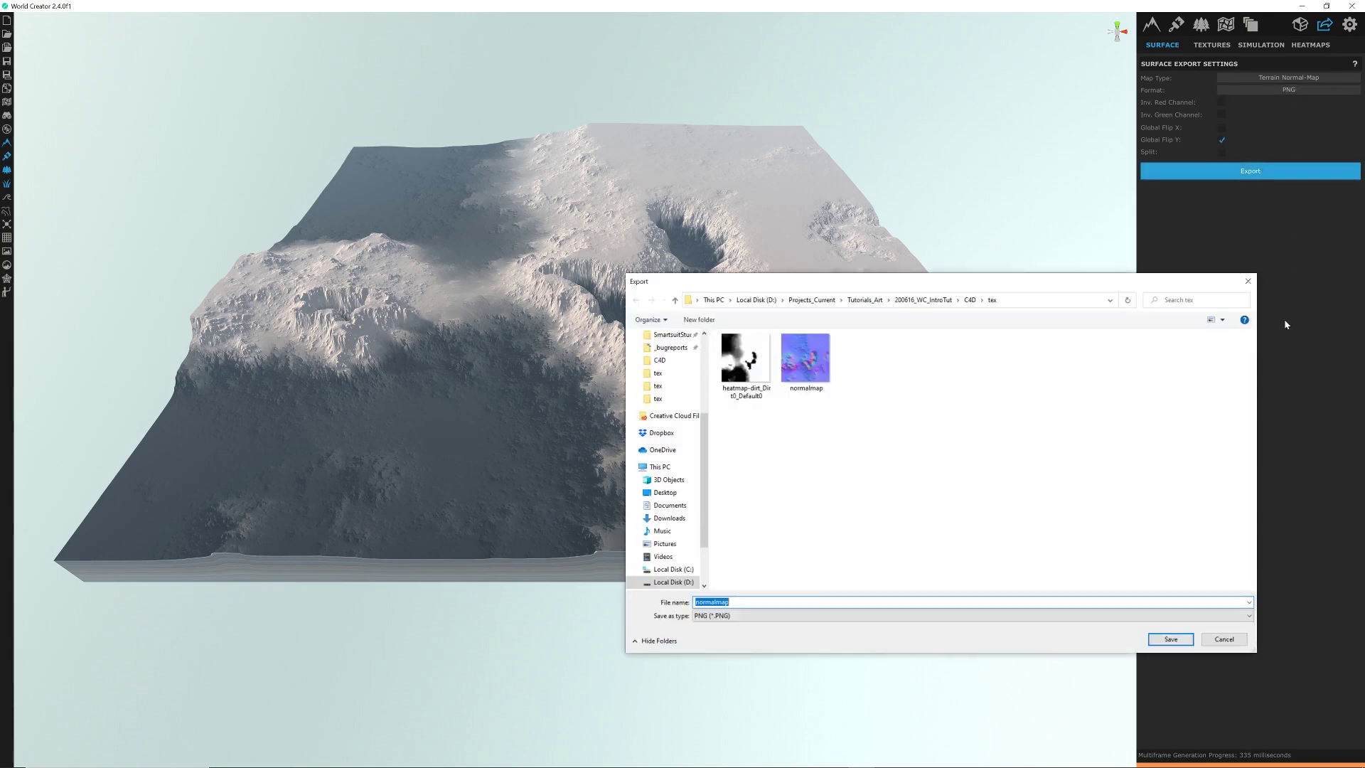
{"action": "key", "text": "End"}
{"action": "type", "text": "1"}
{"action": "left_click", "coordinate": [1171, 639]}
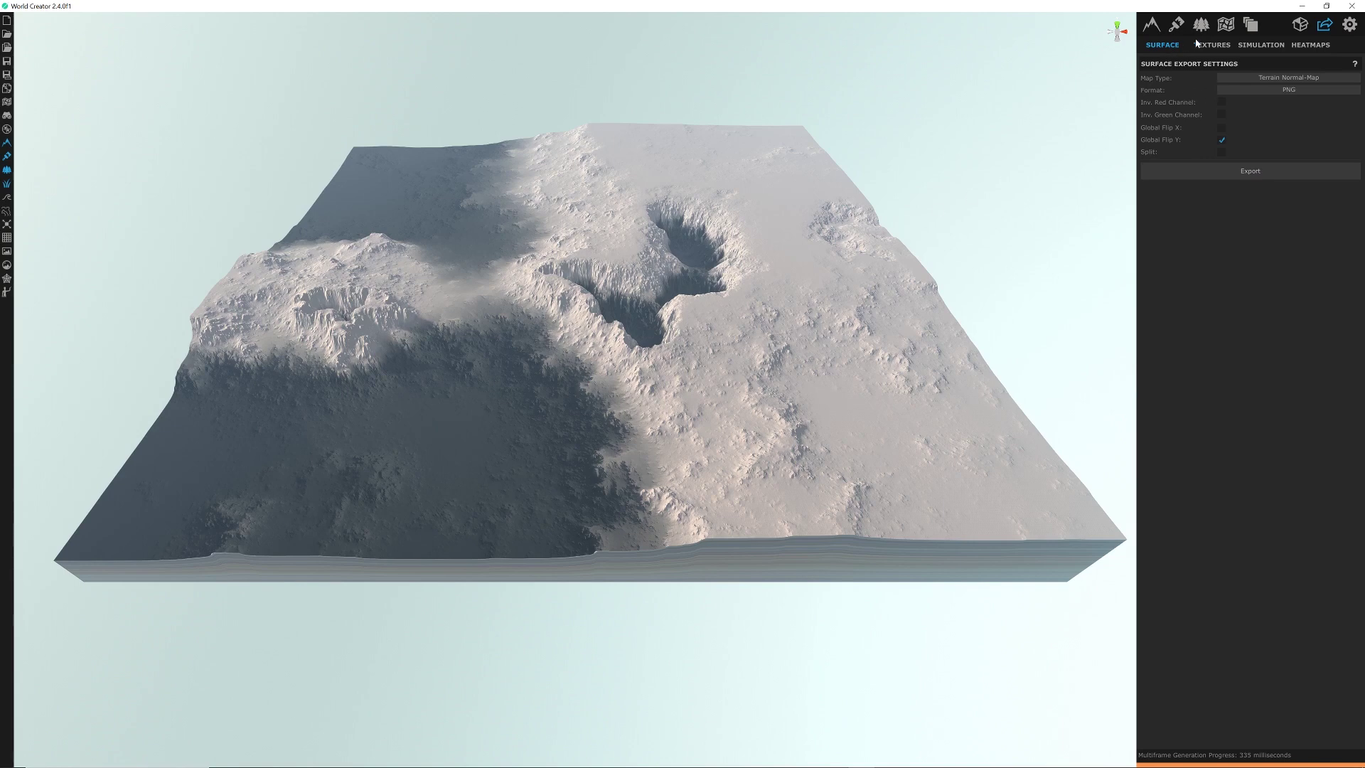
{"action": "left_click", "coordinate": [1151, 25]}
{"action": "left_click", "coordinate": [1204, 29]}
{"action": "left_click", "coordinate": [1176, 25]}
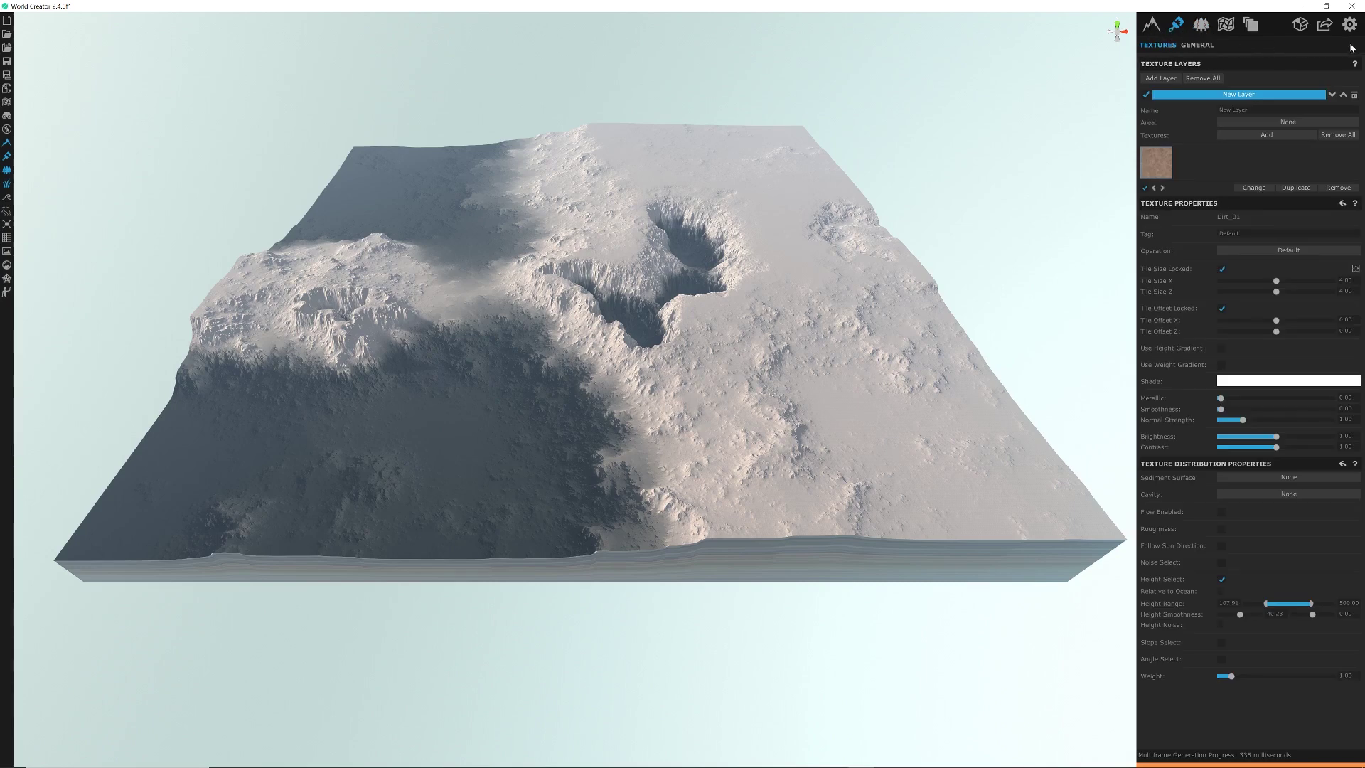
Export the Textures heatmap as a PNG flipped in Y, named heatmap1, to the C4D project's tex folder
{"action": "left_click", "coordinate": [1324, 26]}
{"action": "left_click", "coordinate": [1310, 45]}
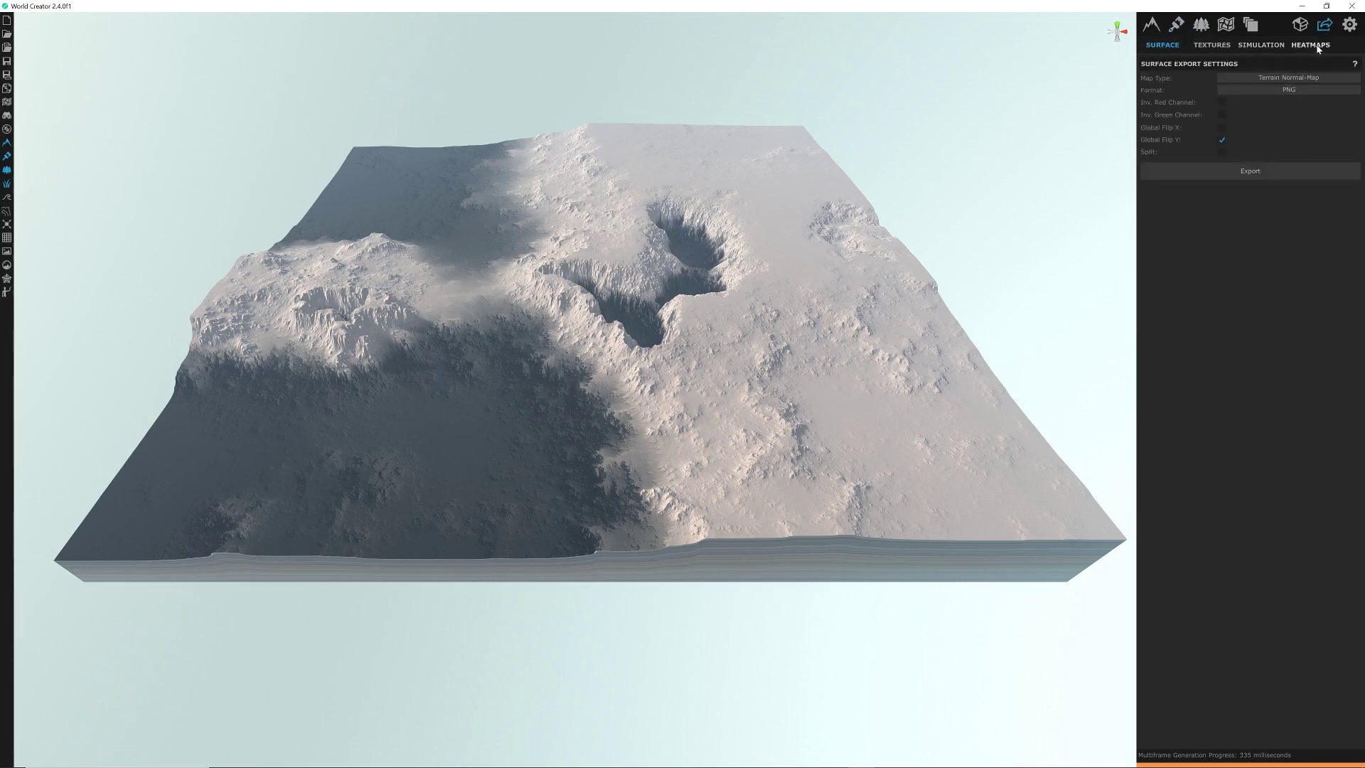
{"action": "left_click", "coordinate": [1282, 80]}
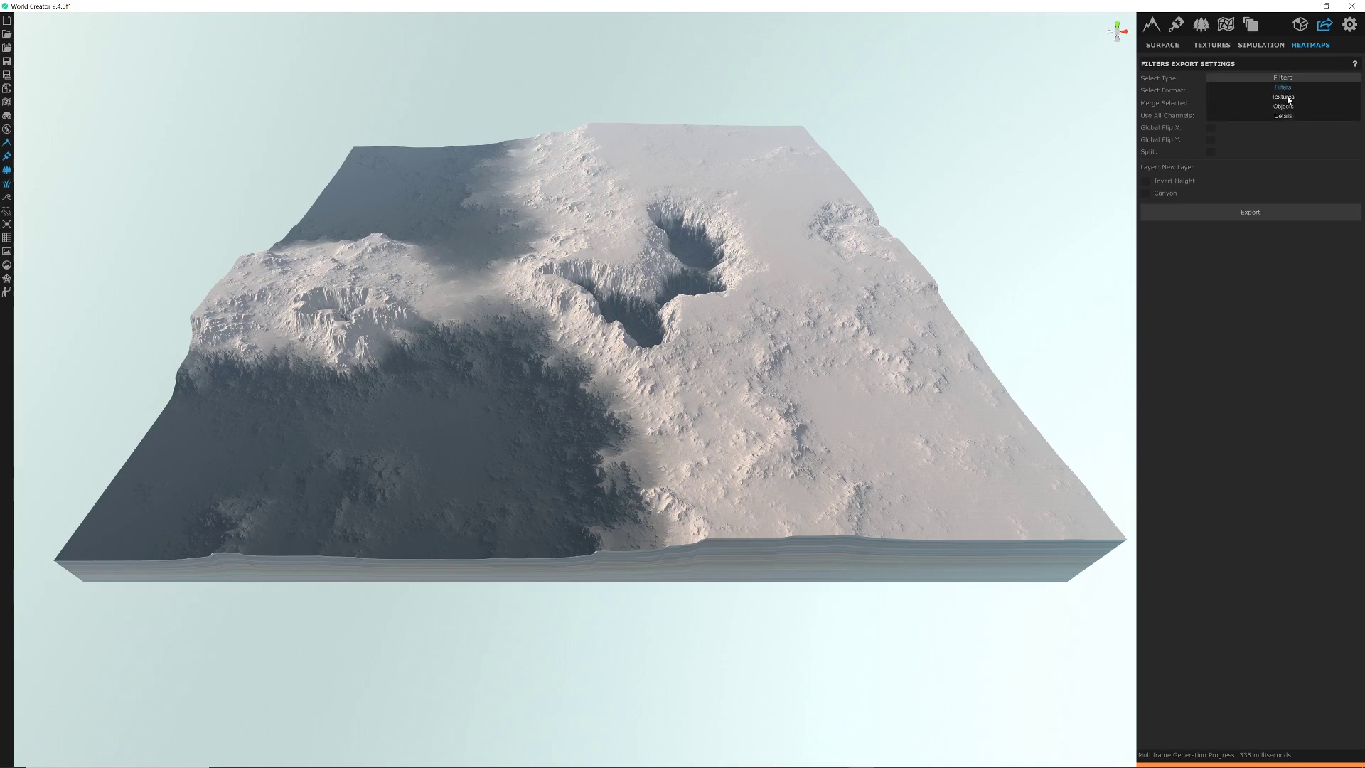
{"action": "left_click", "coordinate": [1289, 97]}
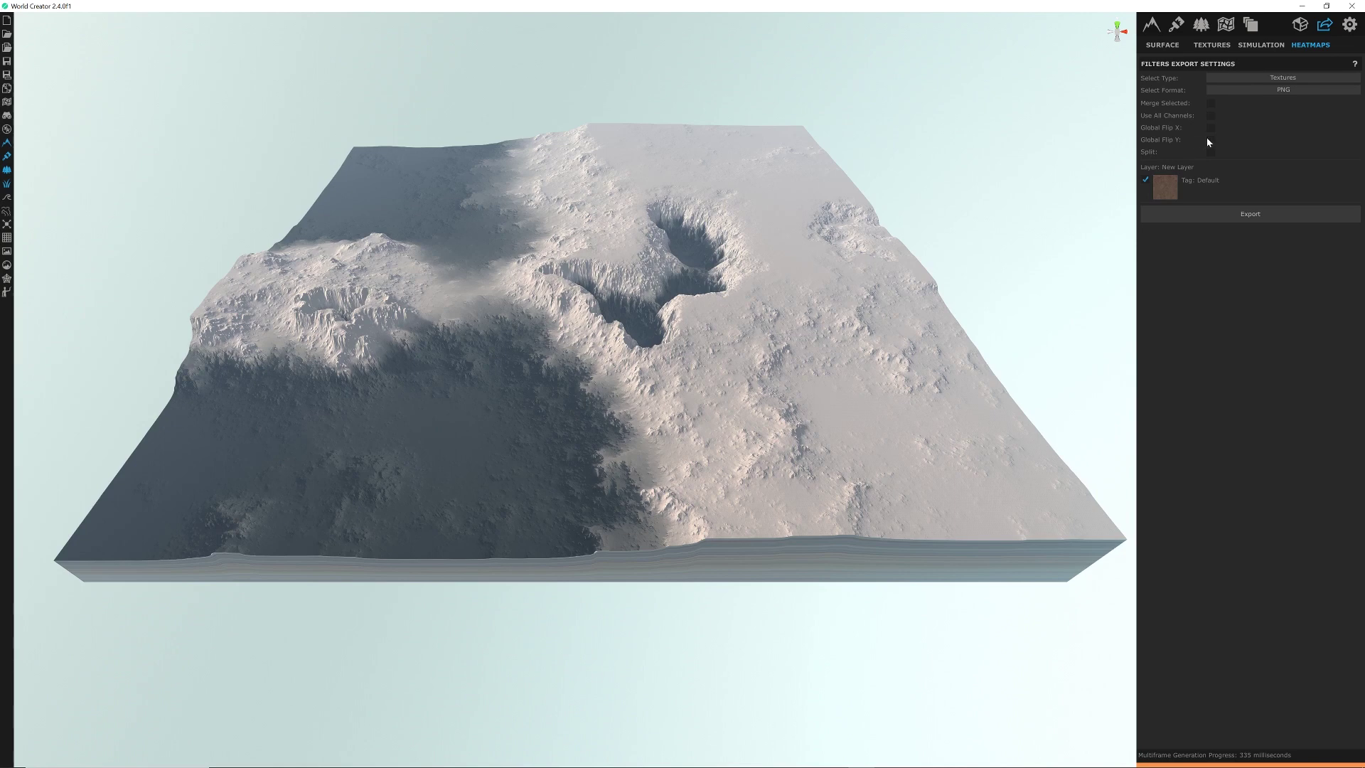
{"action": "left_click", "coordinate": [1265, 220]}
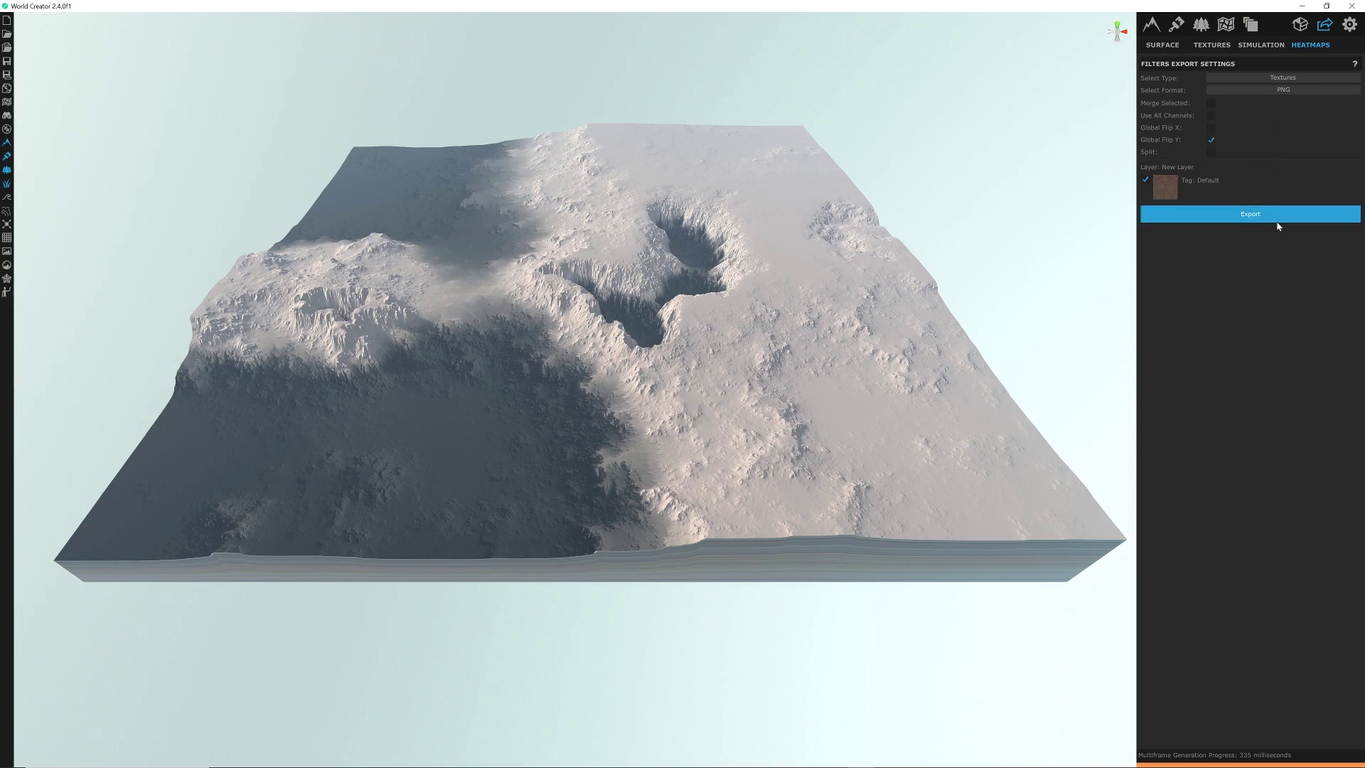
{"action": "left_click", "coordinate": [739, 602]}
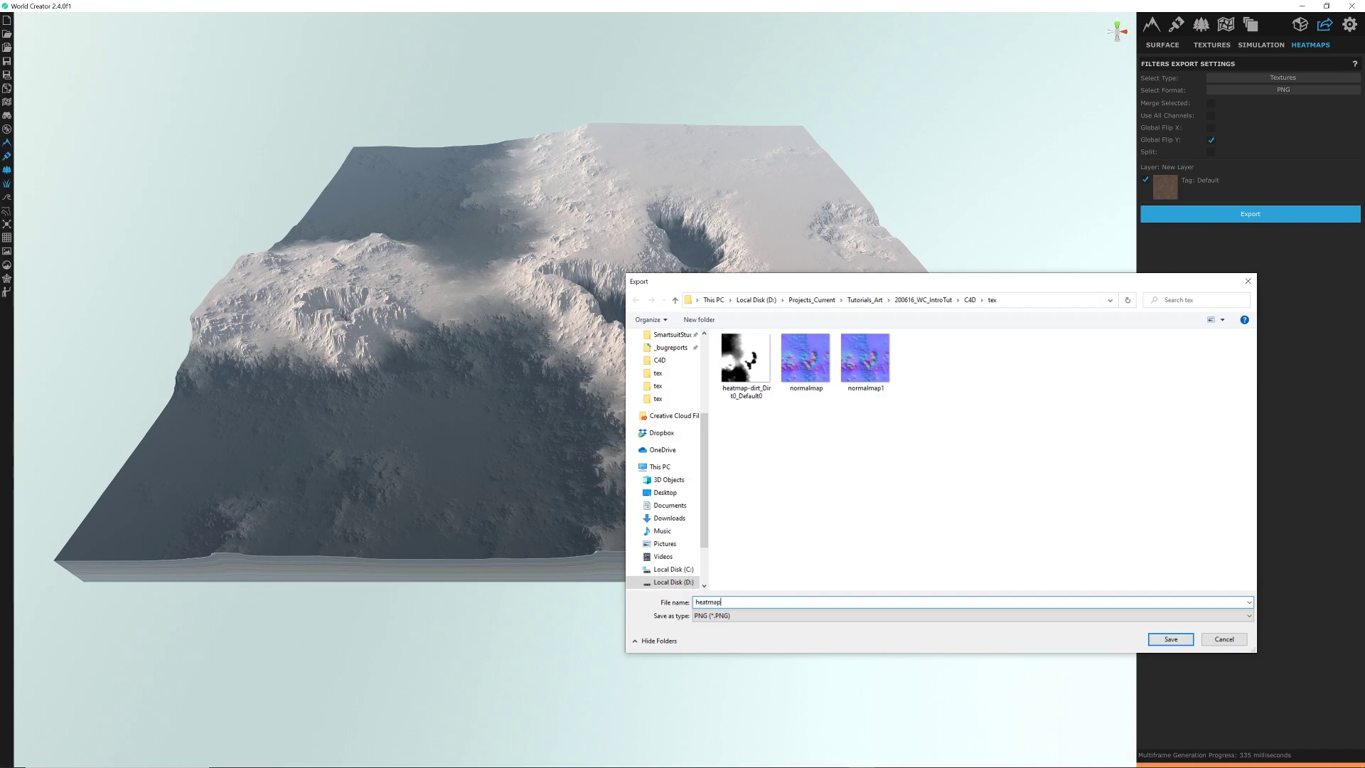
{"action": "left_click", "coordinate": [1171, 639]}
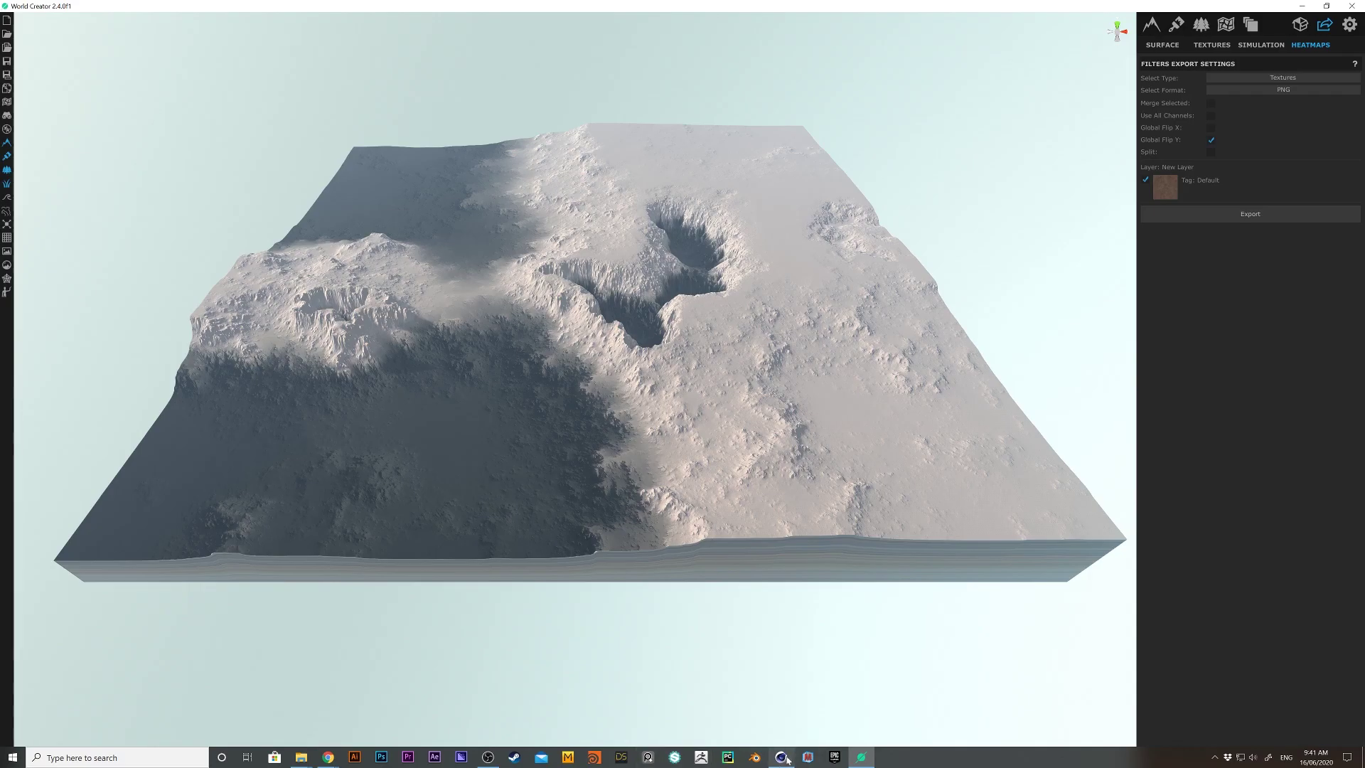
Check the terrain width and length in World Creator's base generator properties, returning there from Cinema 4D
{"action": "left_click", "coordinate": [782, 757]}
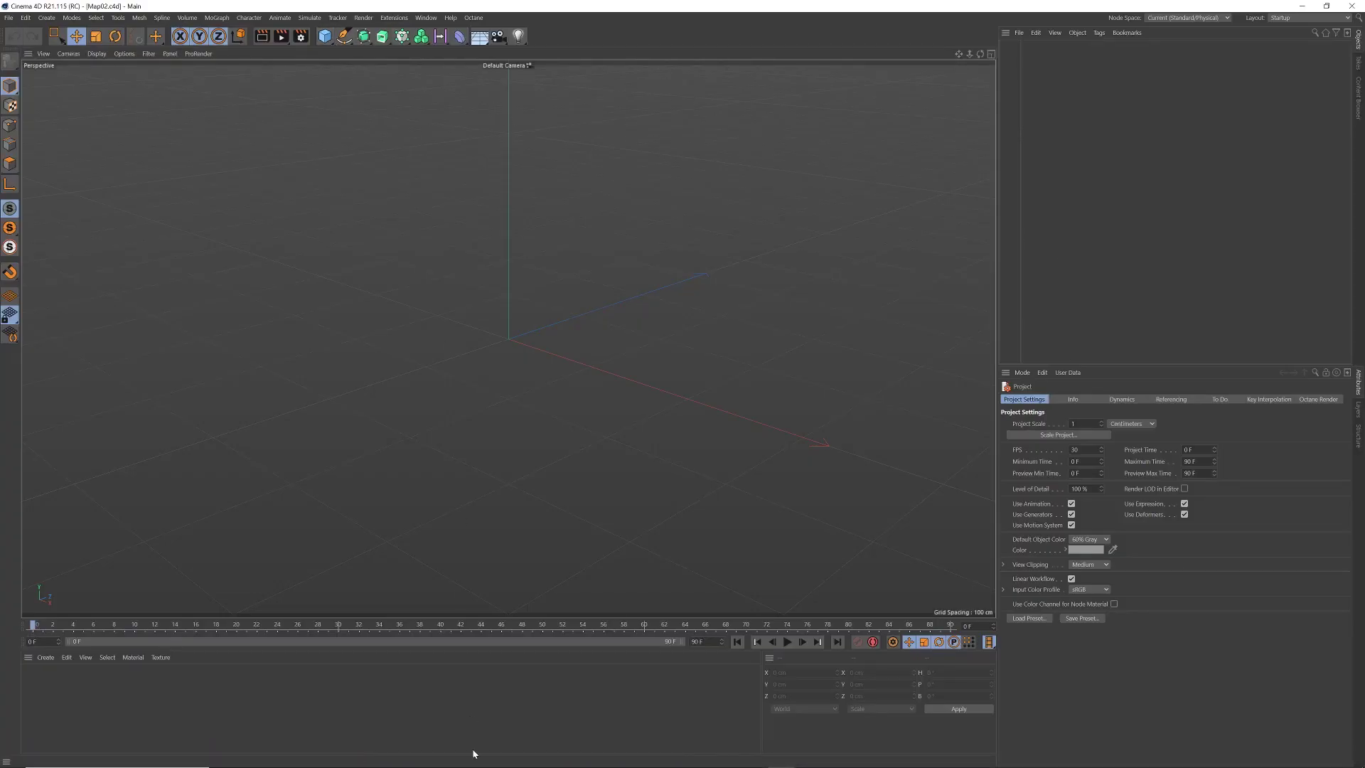
{"action": "mouse_move", "coordinate": [473, 756]}
{"action": "left_click", "coordinate": [861, 757]}
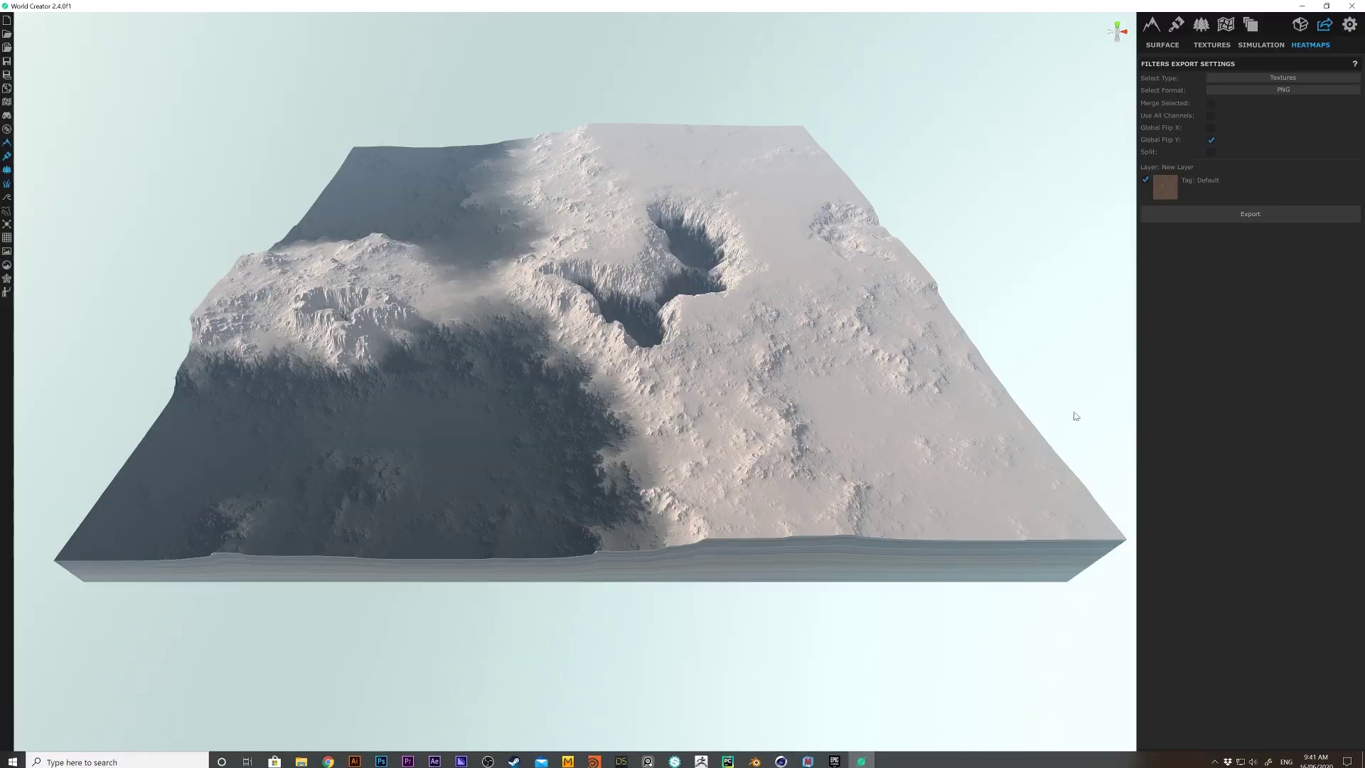
{"action": "left_click", "coordinate": [1153, 27]}
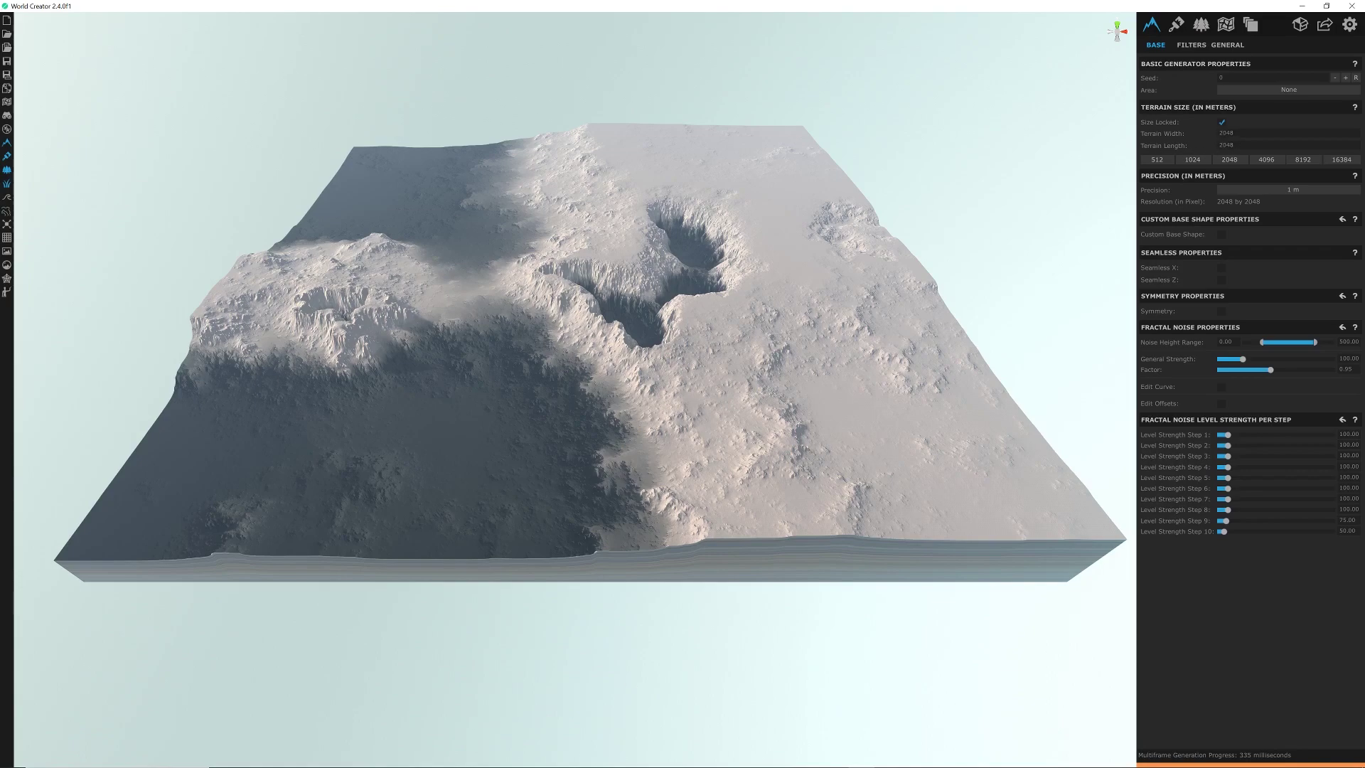
Switch to Cinema 4D and add a plane with width and height both set to 2048 cm
{"action": "left_click", "coordinate": [781, 757]}
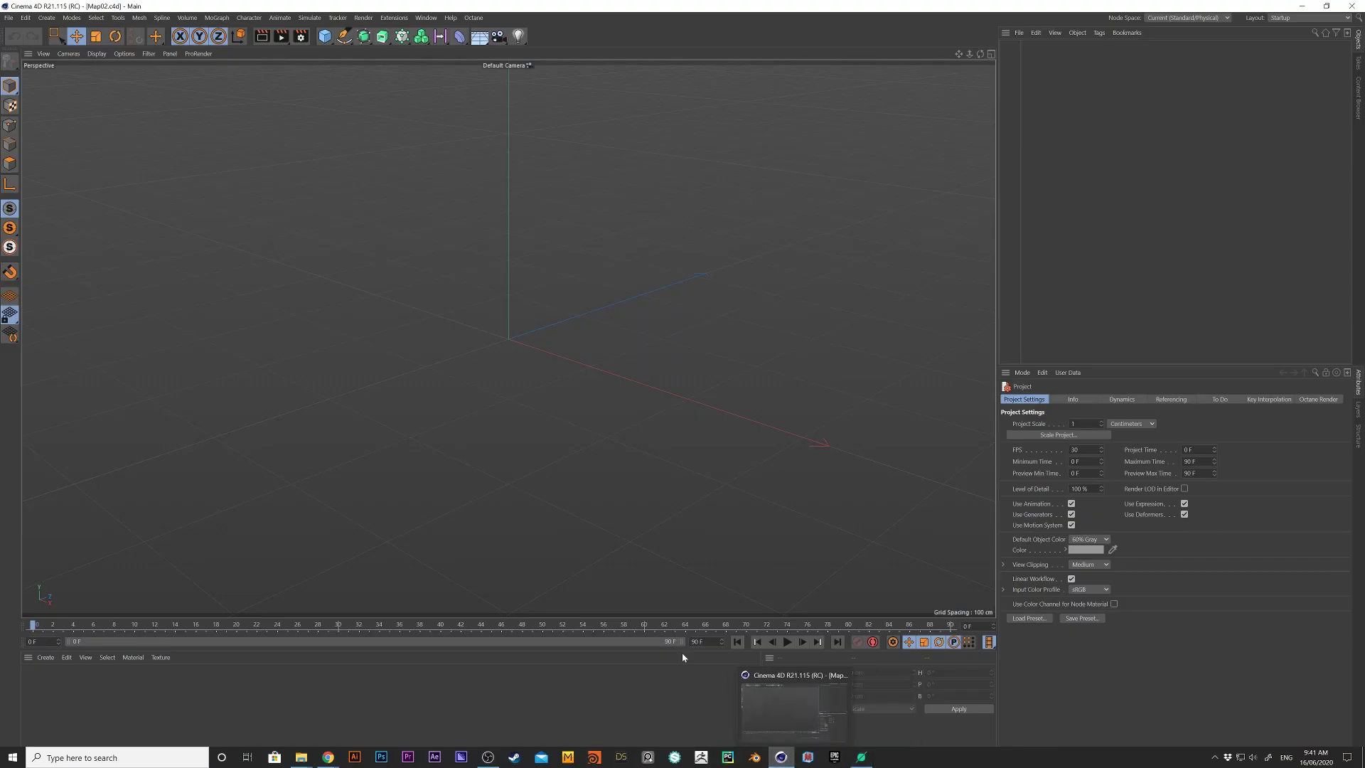
{"action": "left_click", "coordinate": [325, 36]}
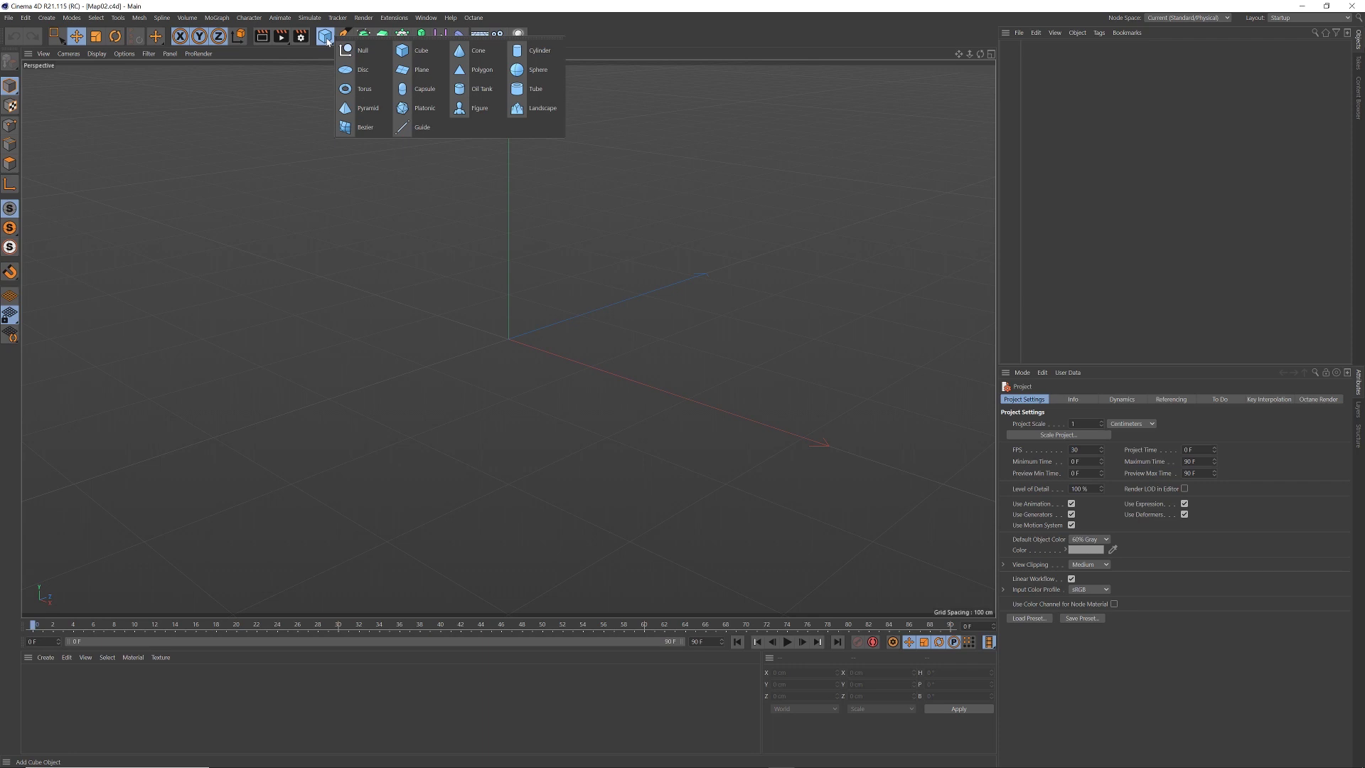
{"action": "left_click", "coordinate": [421, 70]}
{"action": "left_click", "coordinate": [1071, 424]}
{"action": "type", "text": "1"}
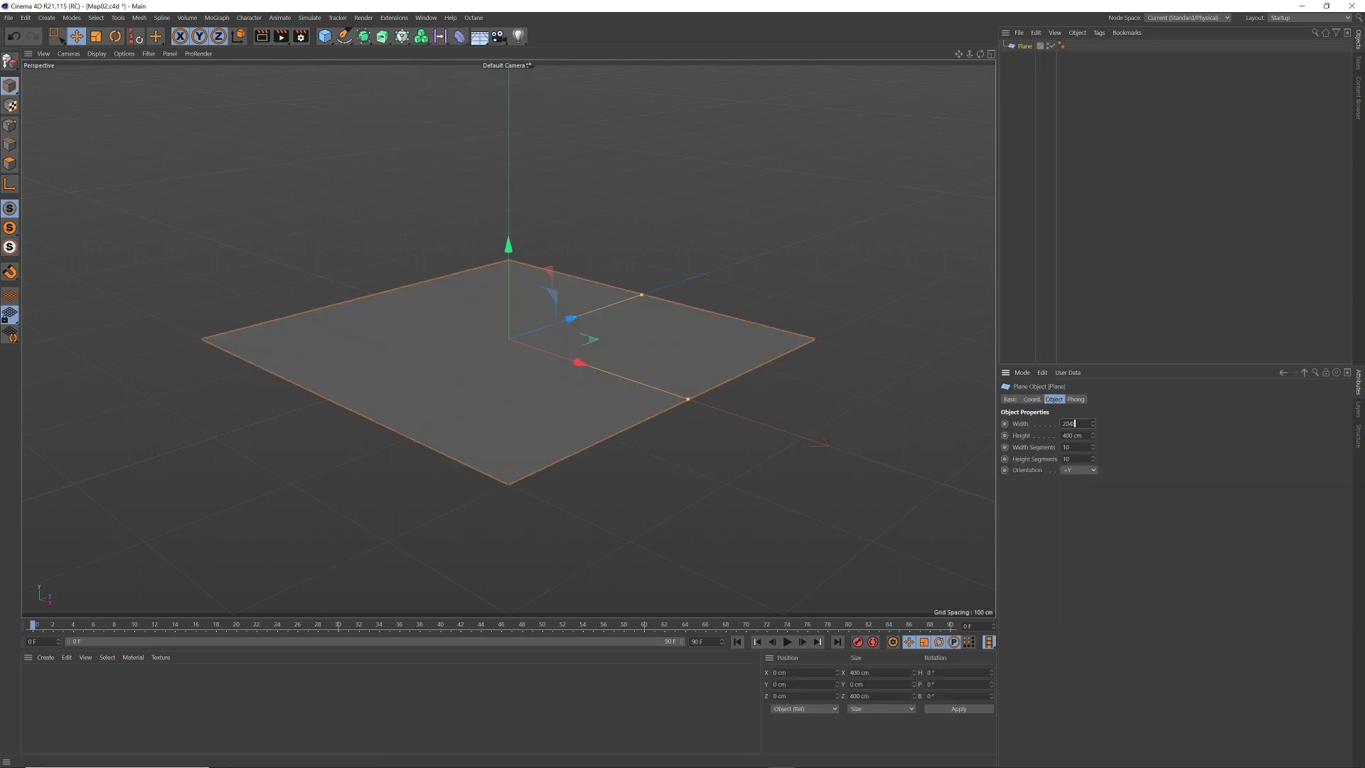
{"action": "type", "text": "048"}
{"action": "key", "text": "Tab"}
{"action": "type", "text": "2"}
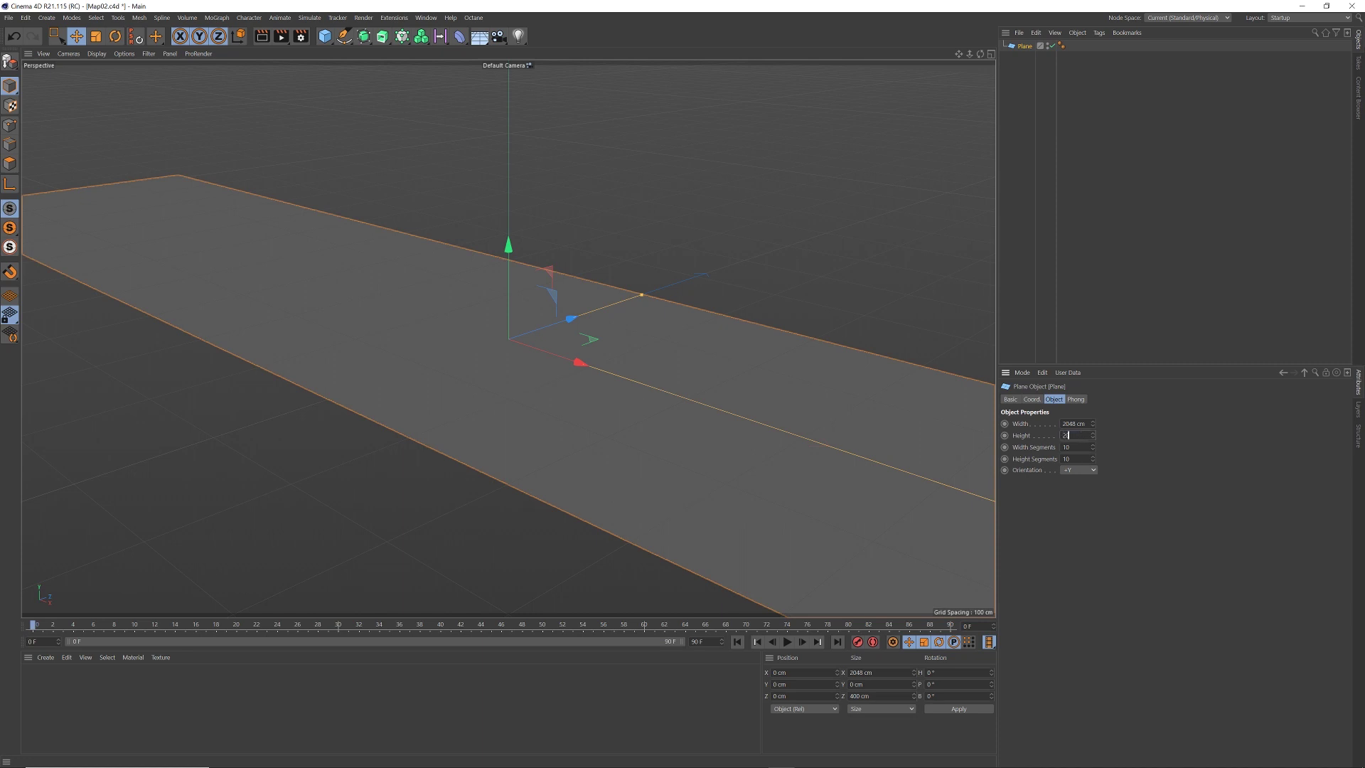
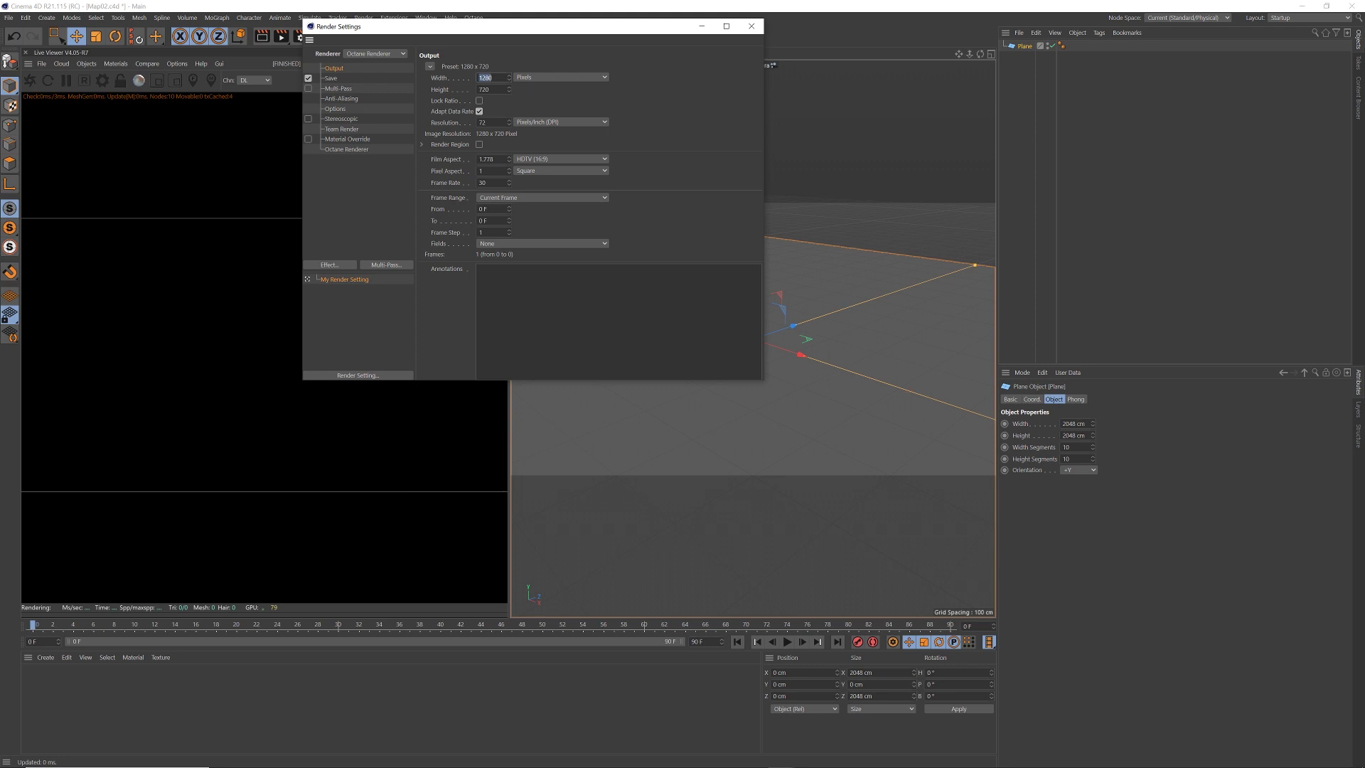
Set the render output to 1080 x 1350 pixels with the aspect ratio locked
{"action": "type", "text": "0"}
{"action": "key", "text": "Tab"}
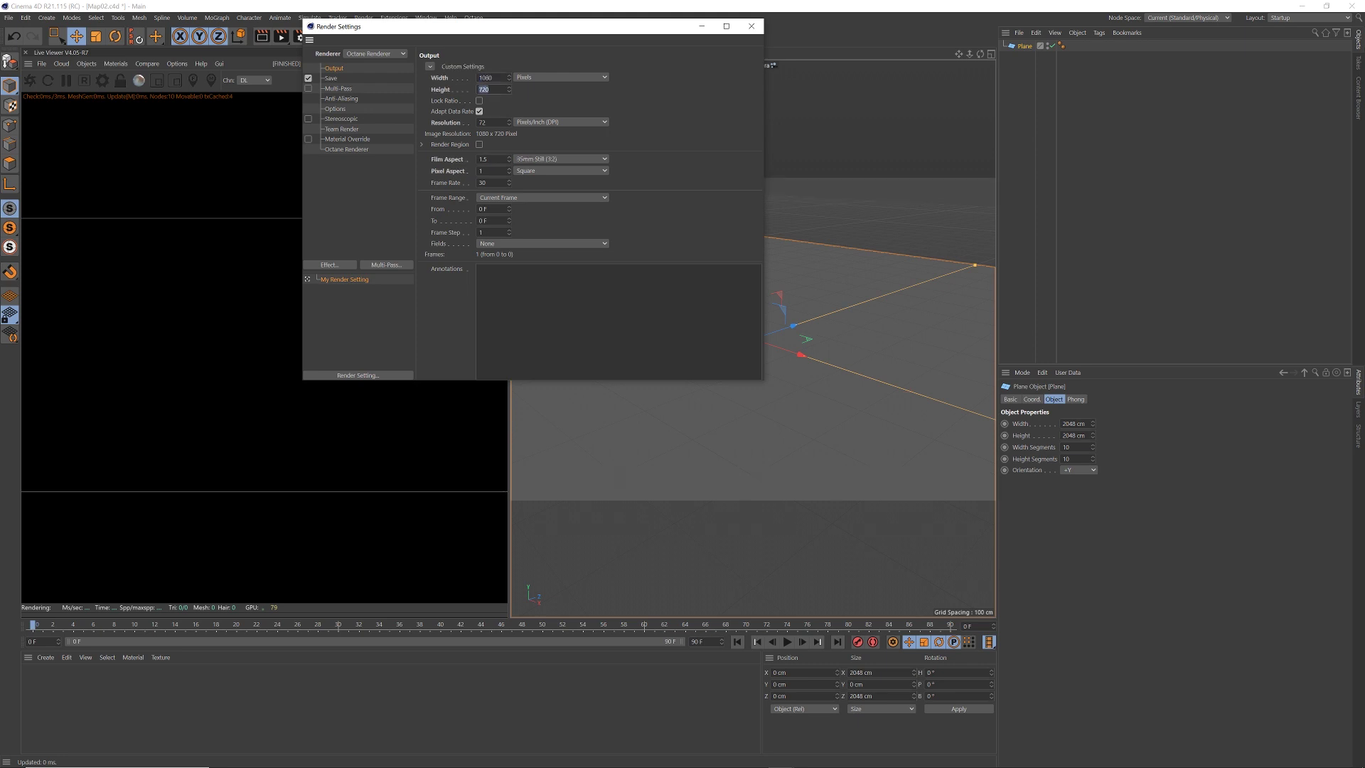
{"action": "left_click", "coordinate": [479, 101]}
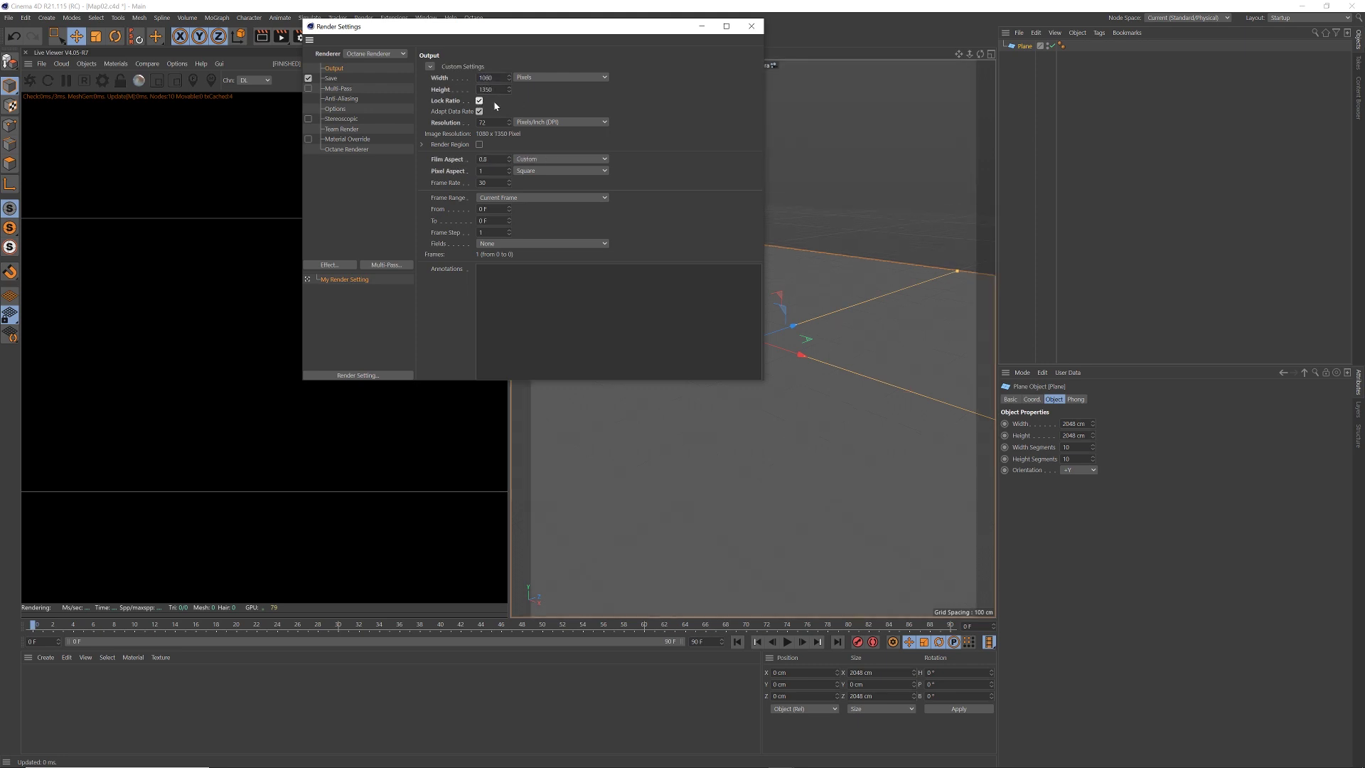
{"action": "left_click", "coordinate": [752, 26]}
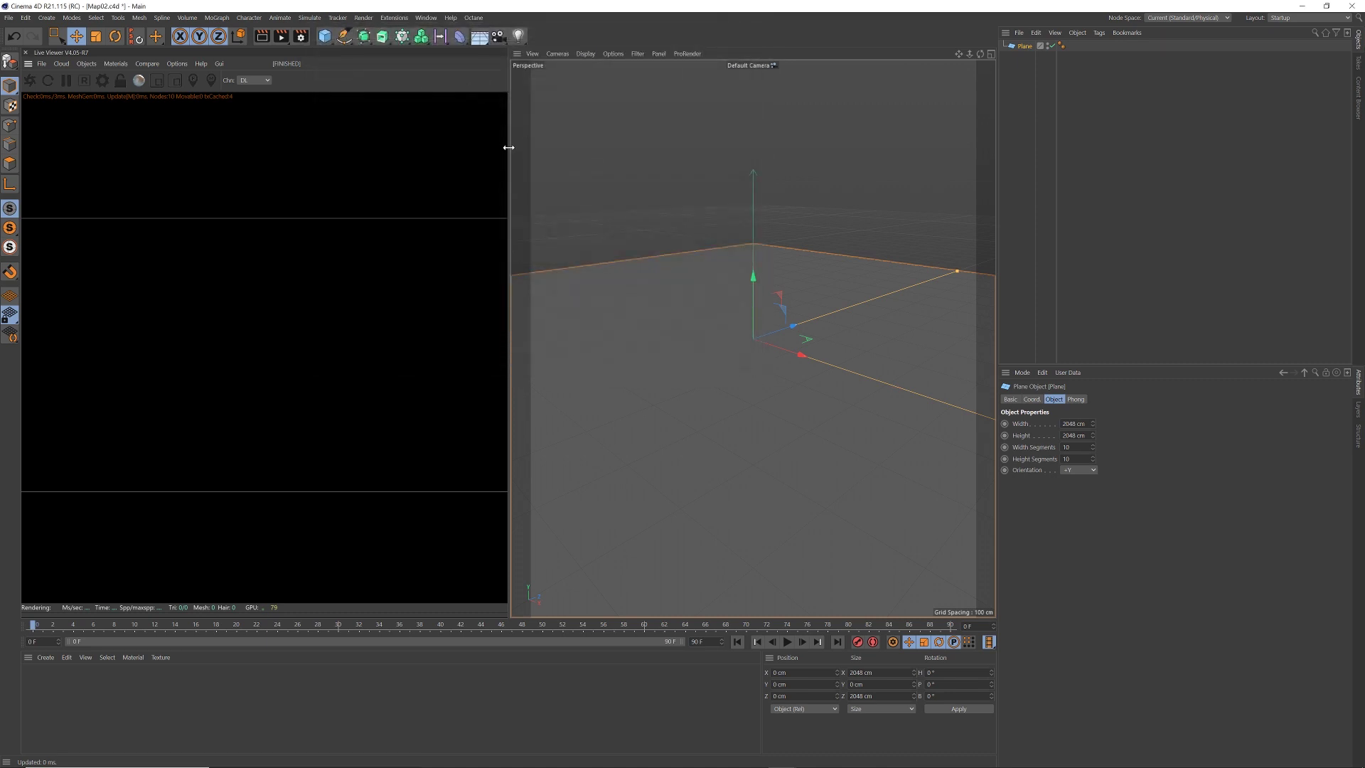
Narrow the Octane Live Viewer to enlarge the viewport and start a live render of the scene
{"action": "left_click_drag", "start_coordinate": [505, 147], "coordinate": [325, 148]}
{"action": "left_click", "coordinate": [30, 80]}
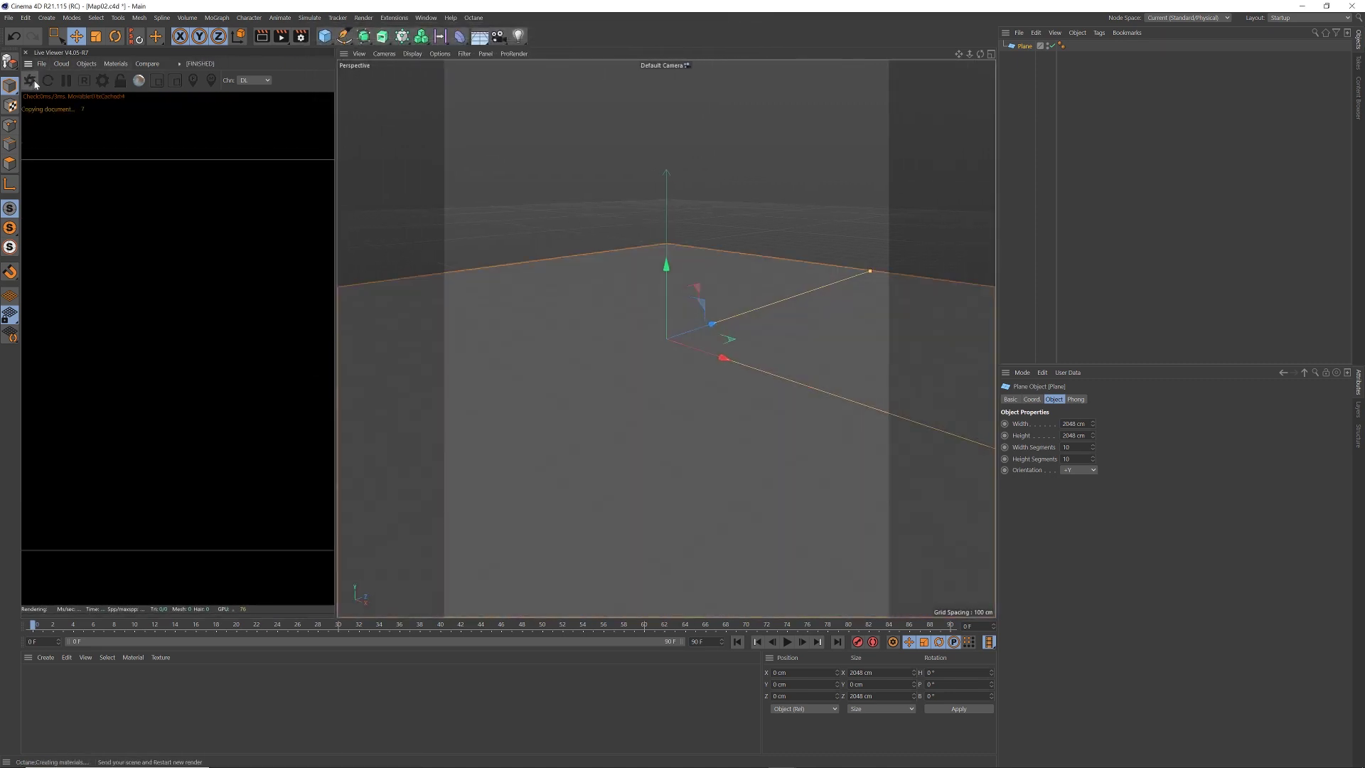
{"action": "left_click", "coordinate": [106, 65]}
{"action": "left_click", "coordinate": [109, 63]}
Add an Octane Daylight to the scene and set its pitch rotation to -10°
{"action": "left_click", "coordinate": [88, 65]}
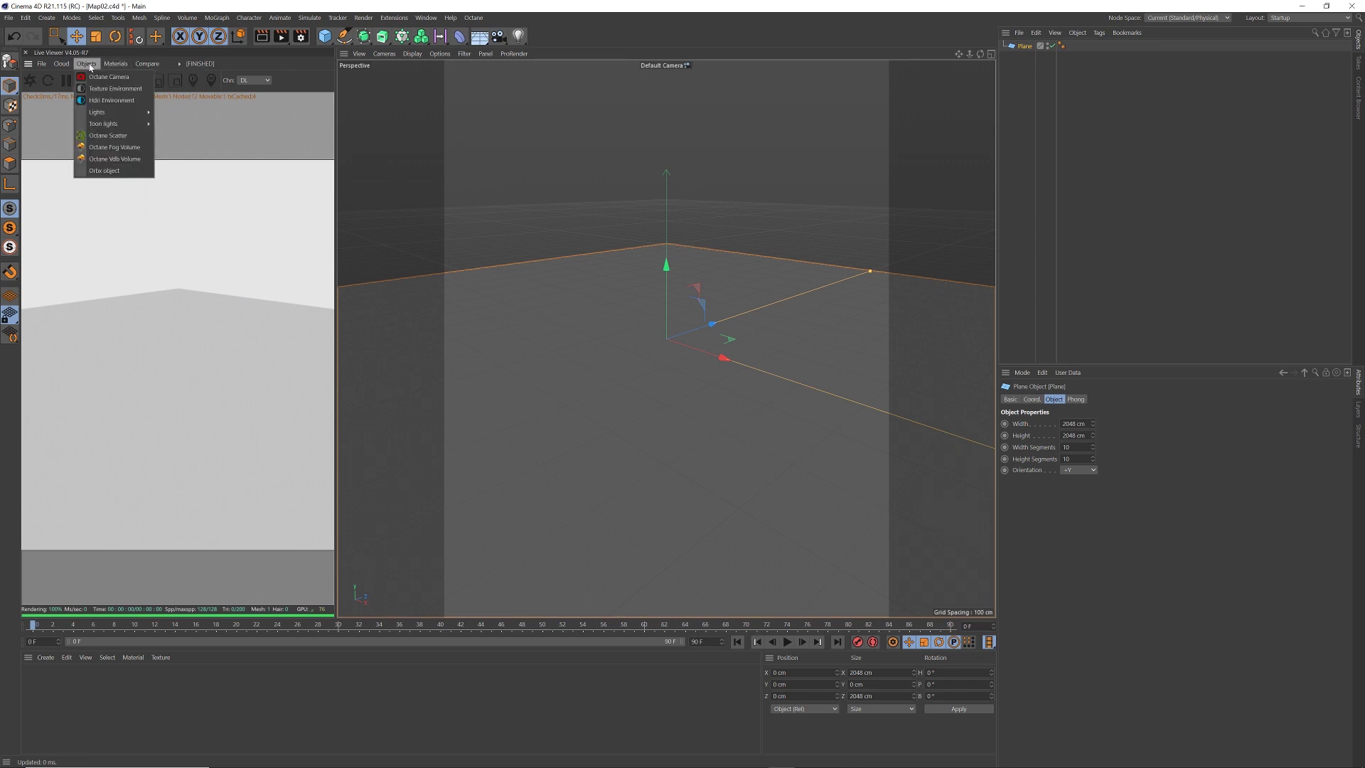
{"action": "mouse_move", "coordinate": [103, 112]}
{"action": "left_click", "coordinate": [177, 116]}
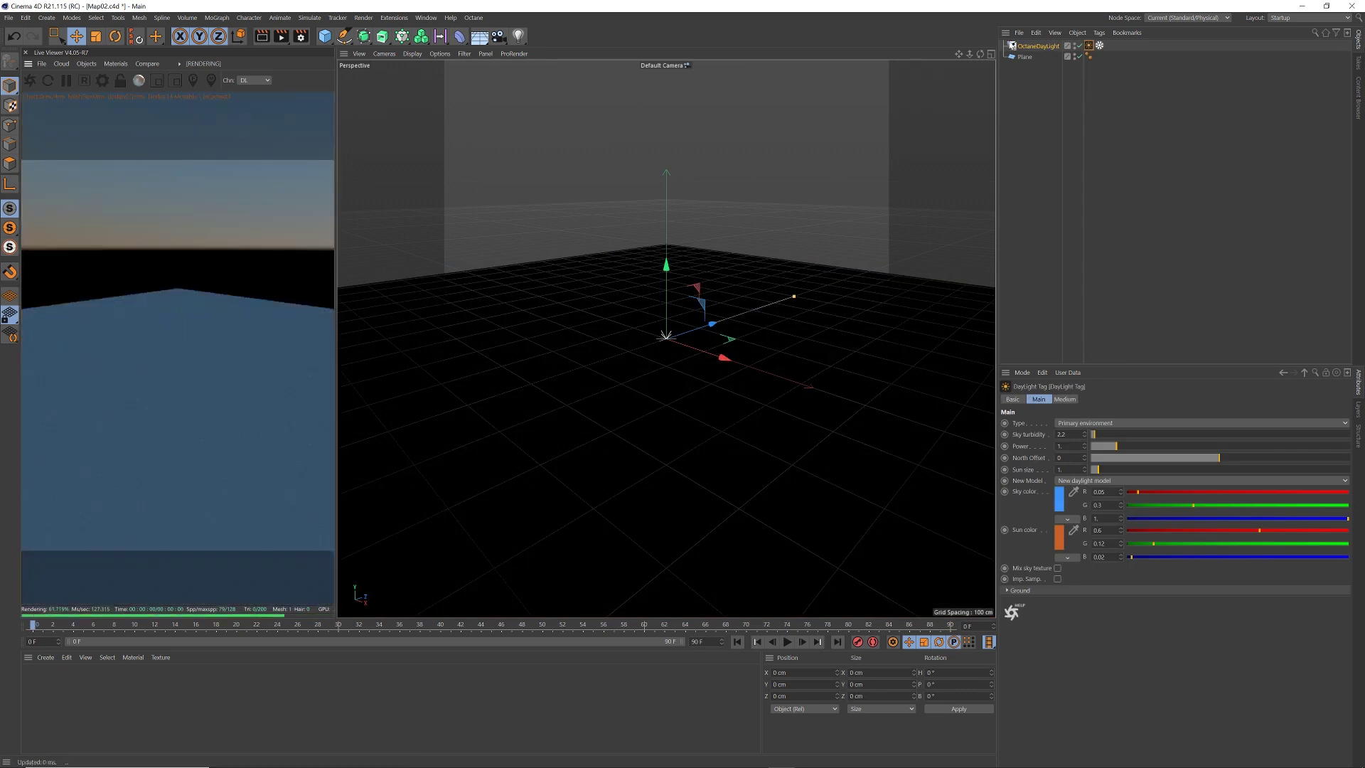
{"action": "left_click", "coordinate": [1013, 46]}
{"action": "left_click", "coordinate": [1066, 400]}
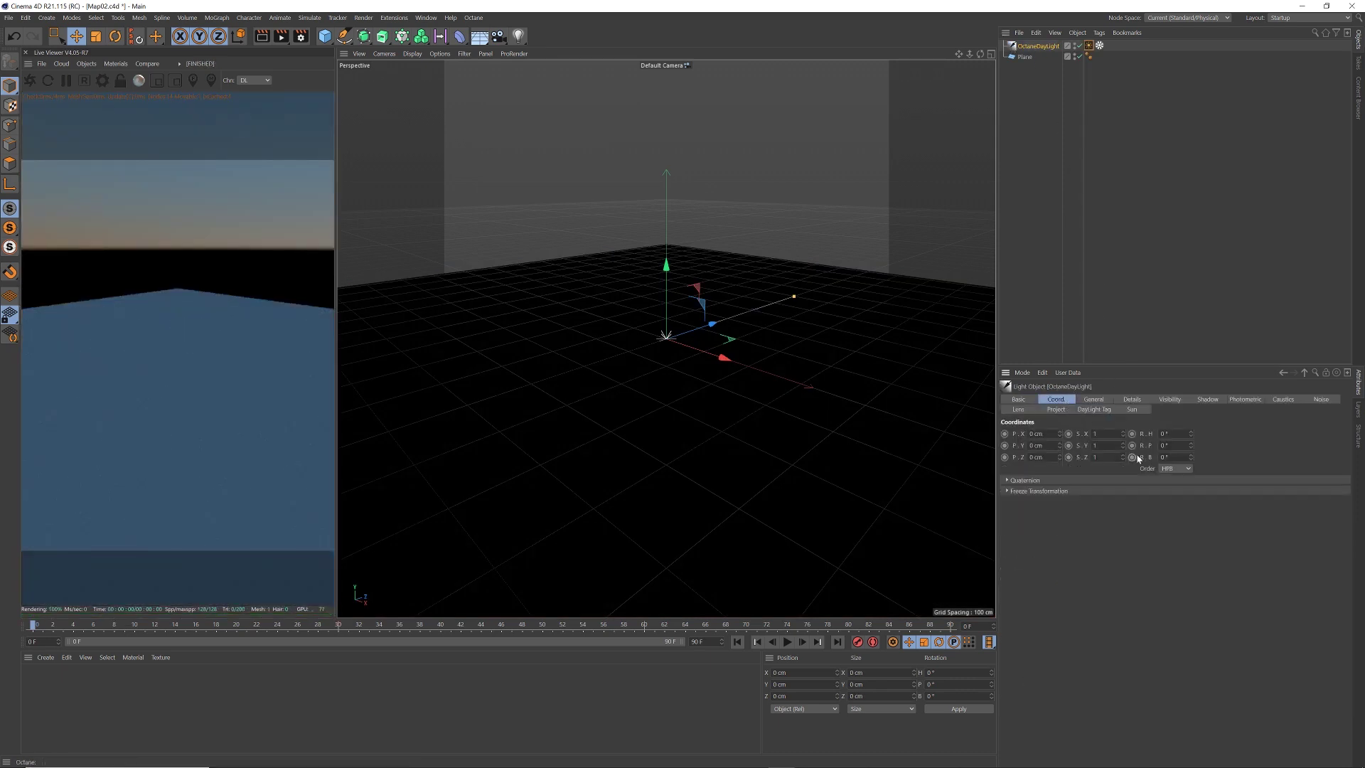
{"action": "left_click_drag", "start_coordinate": [1191, 446], "coordinate": [1192, 455]}
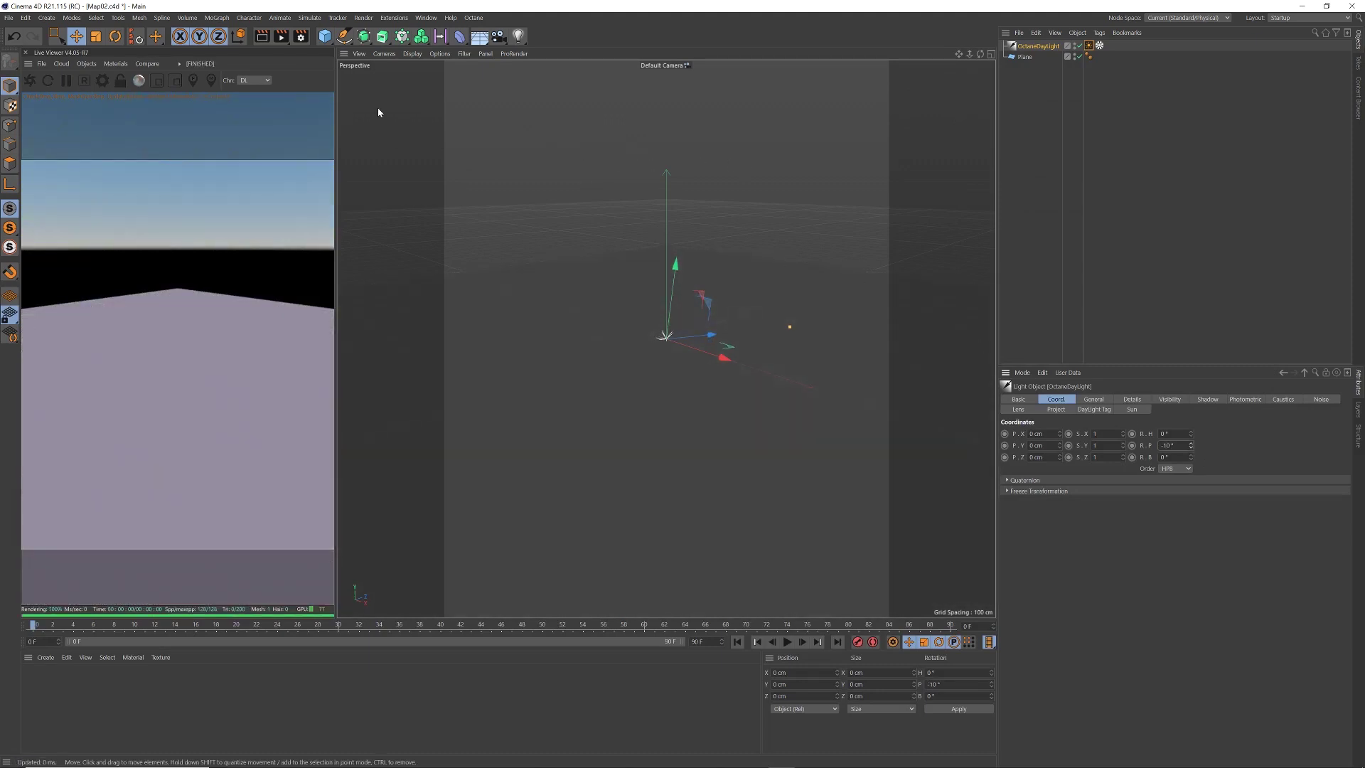
Create an Octane diffuse material and apply it to the plane
{"action": "left_click", "coordinate": [116, 64]}
{"action": "left_click", "coordinate": [152, 119]}
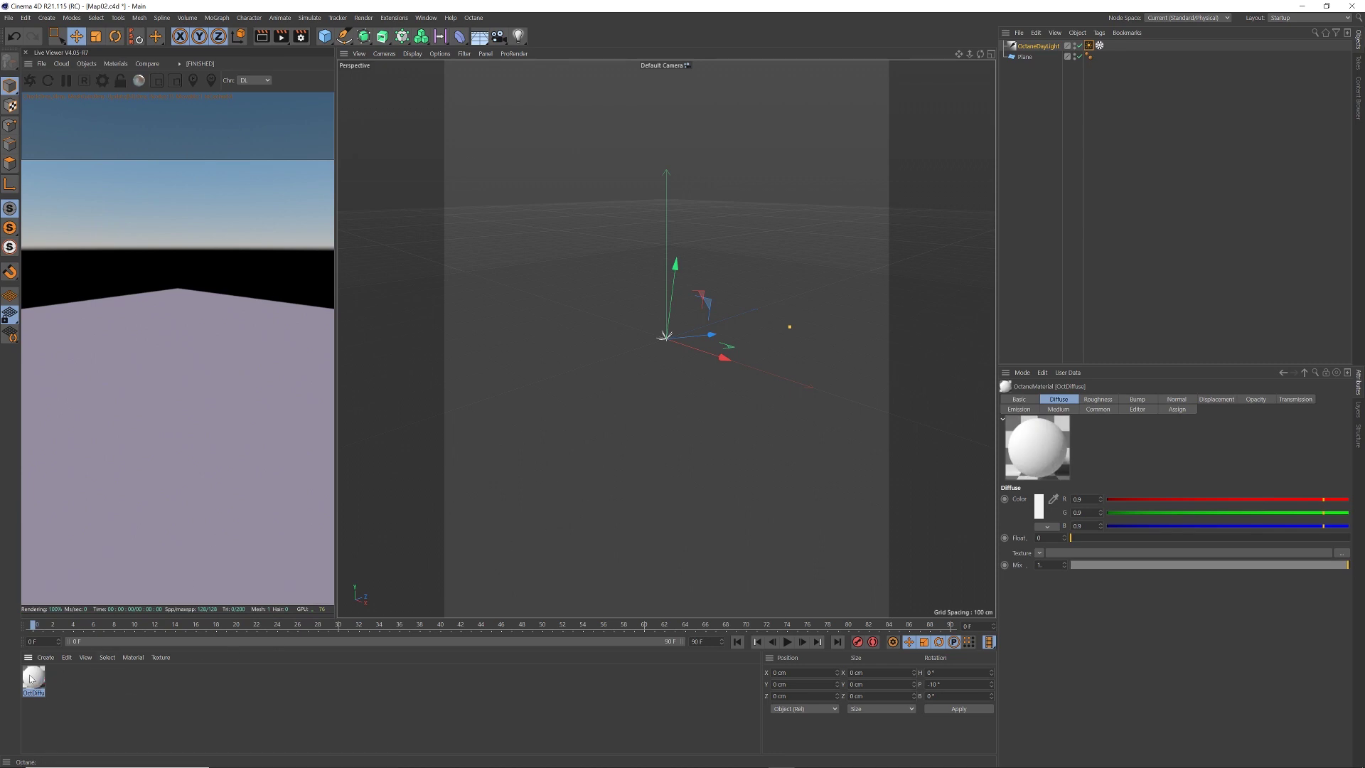
{"action": "left_click_drag", "start_coordinate": [33, 679], "coordinate": [573, 413]}
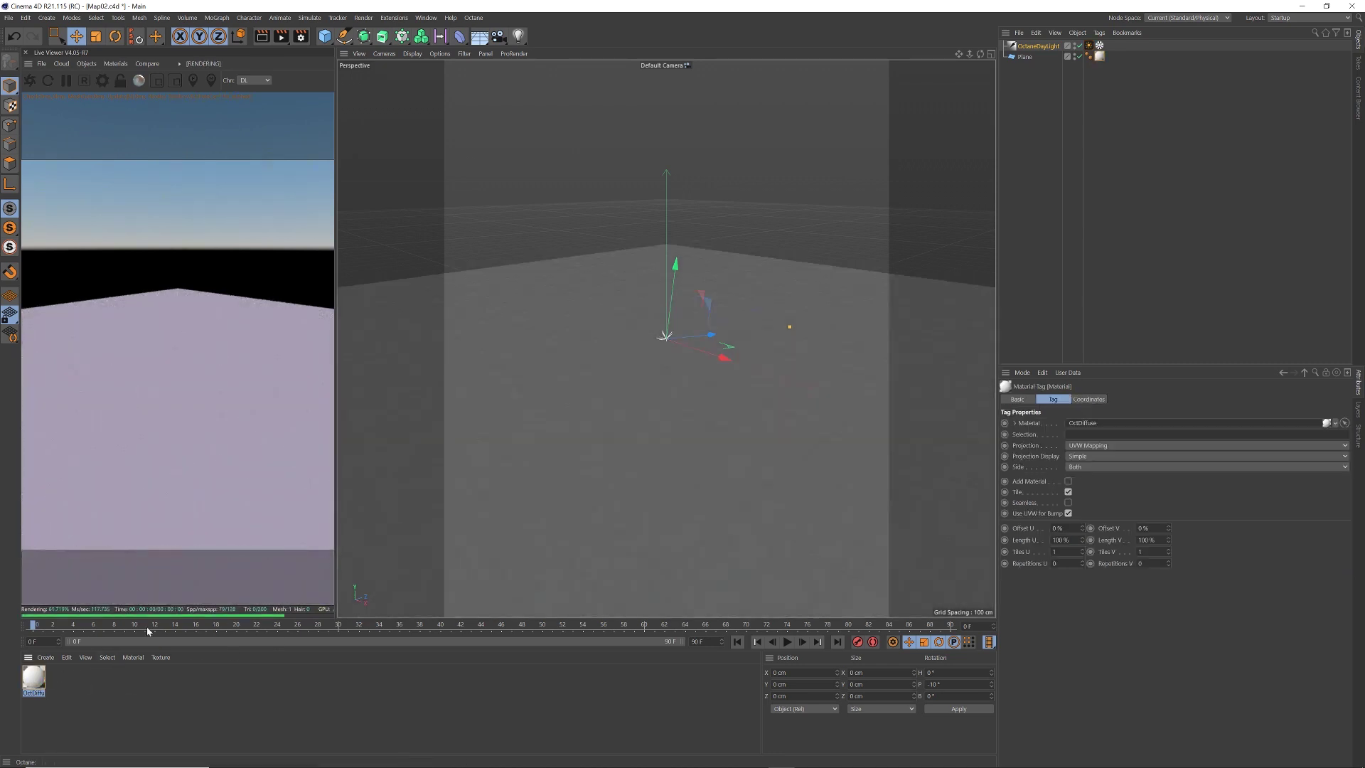
Open the diffuse material in the Octane Node Editor, close the Material Editor, and reposition the node workspace
{"action": "double_click", "coordinate": [33, 679]}
{"action": "left_click", "coordinate": [188, 217]}
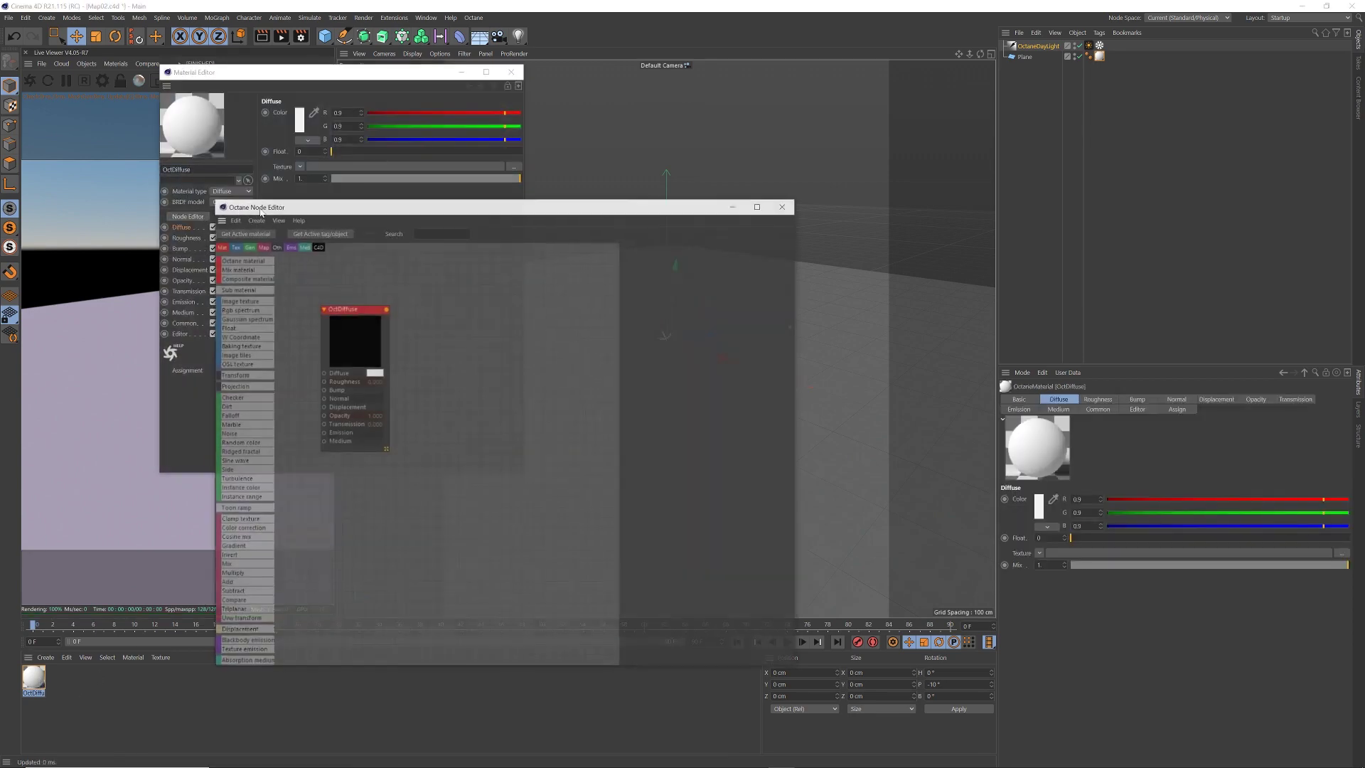
{"action": "left_click", "coordinate": [512, 72]}
{"action": "left_click_drag", "start_coordinate": [616, 202], "coordinate": [631, 211]}
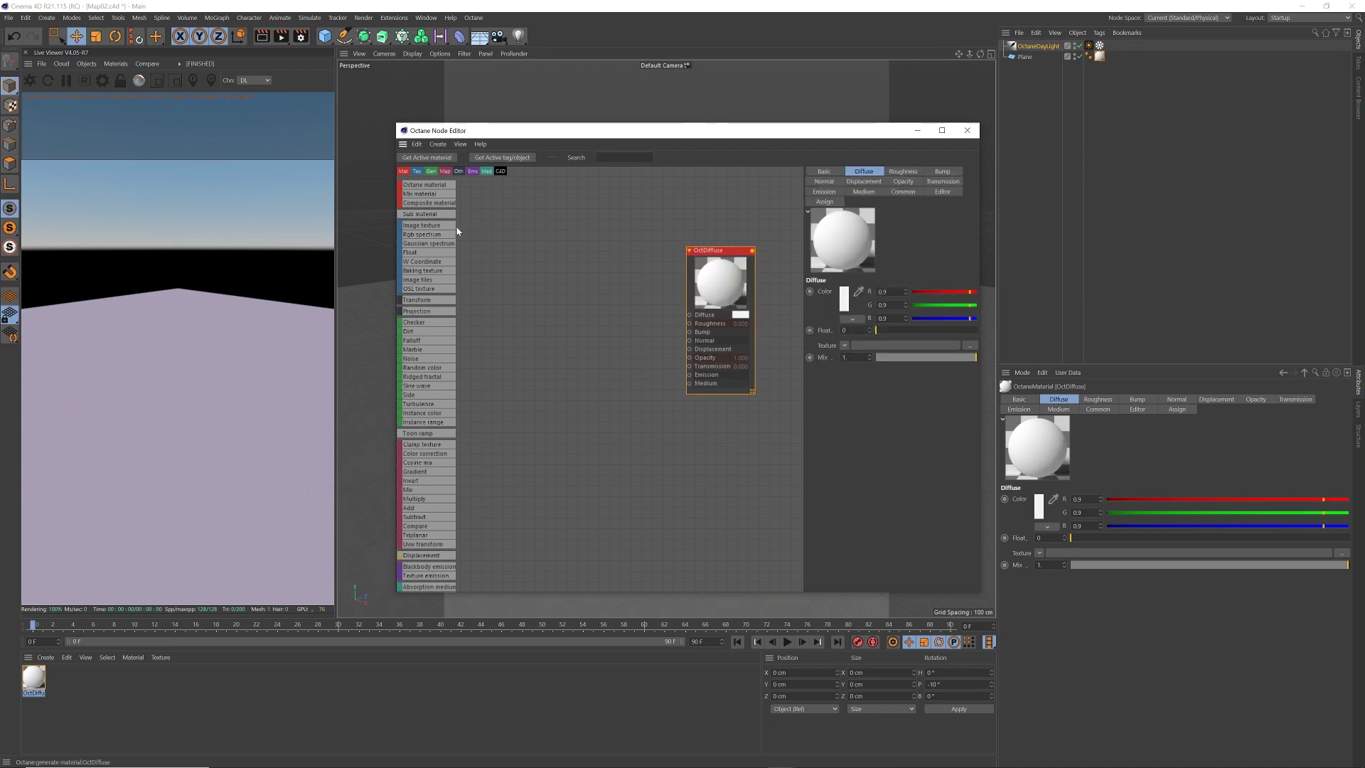
Add an Image Texture node loaded with heightmap1.tif and connect it to the material's Diffuse input
{"action": "left_click_drag", "start_coordinate": [467, 229], "coordinate": [541, 242]}
{"action": "left_click", "coordinate": [564, 241]}
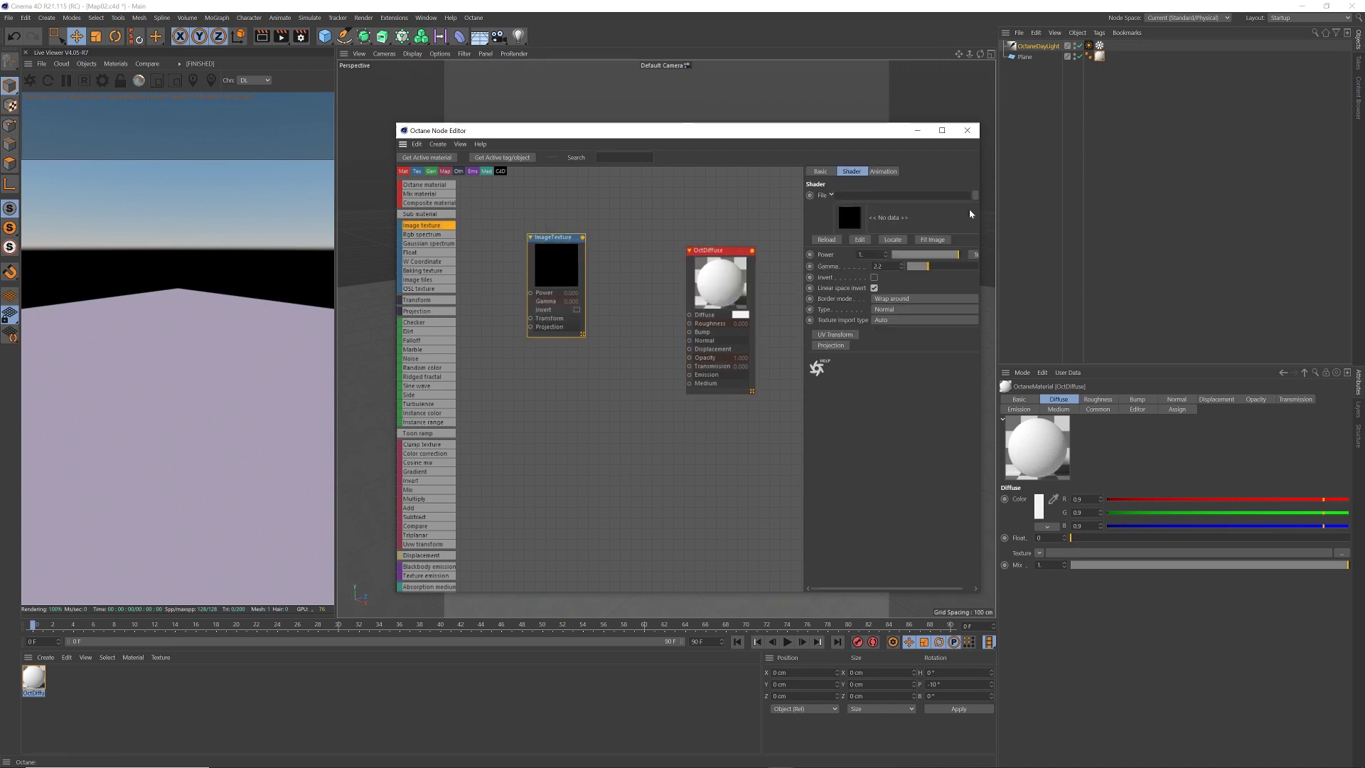
{"action": "left_click", "coordinate": [975, 195]}
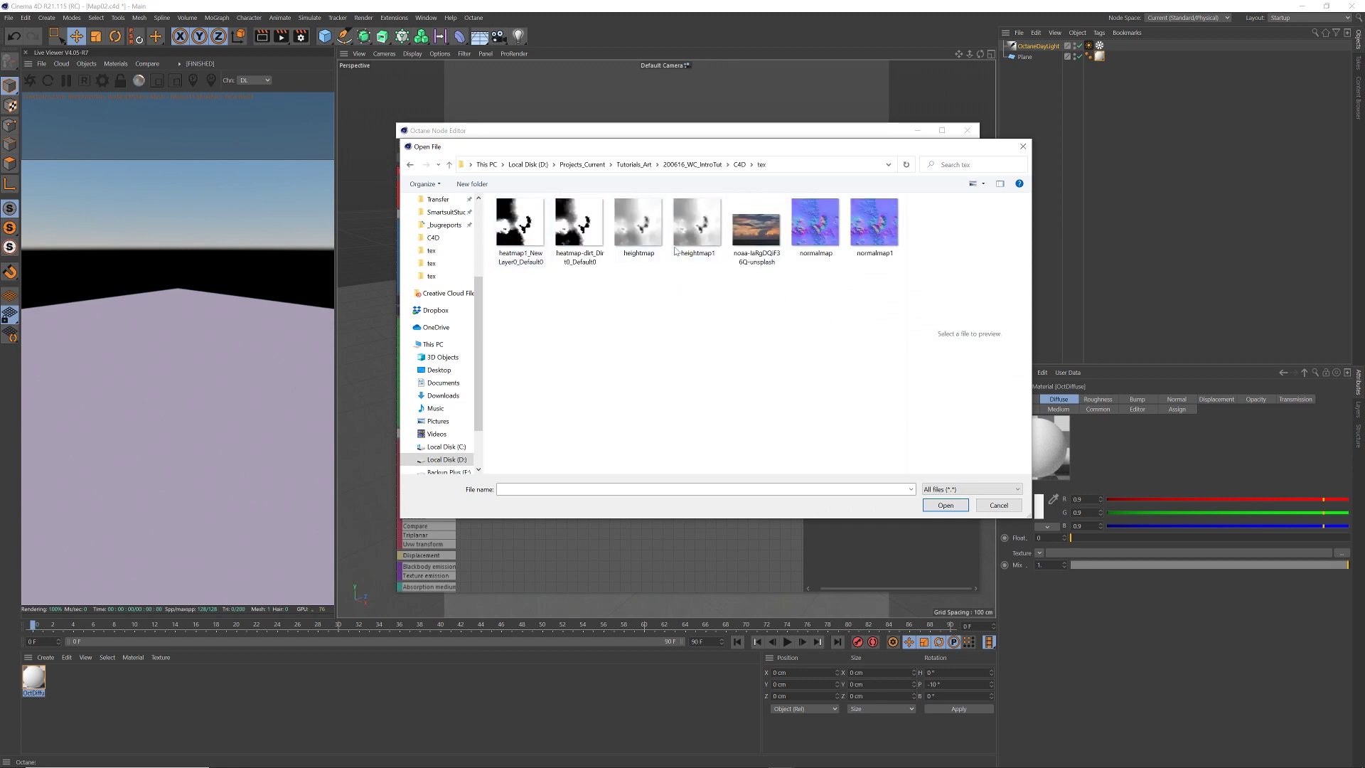
{"action": "left_click", "coordinate": [697, 234]}
{"action": "left_click", "coordinate": [946, 505]}
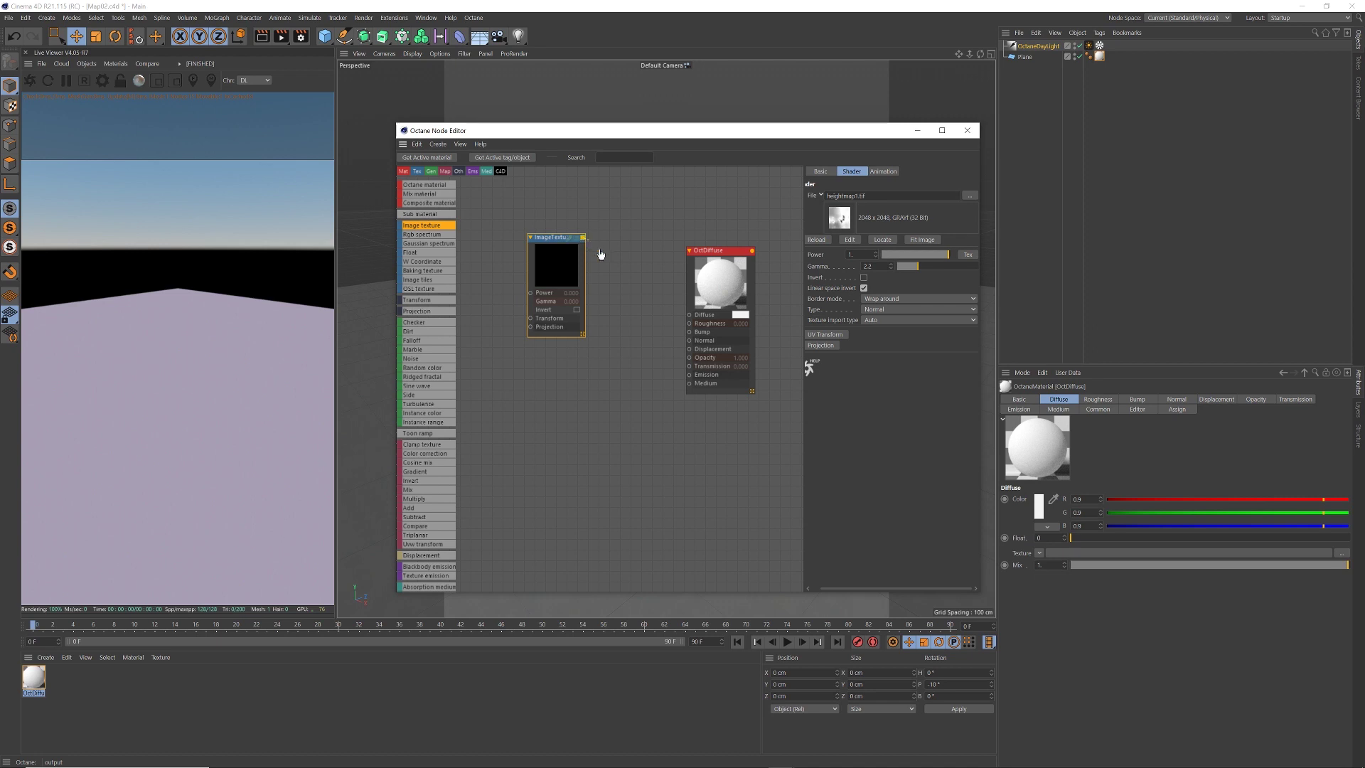
{"action": "left_click_drag", "start_coordinate": [583, 236], "coordinate": [689, 315]}
{"action": "left_click_drag", "start_coordinate": [555, 240], "coordinate": [549, 334]}
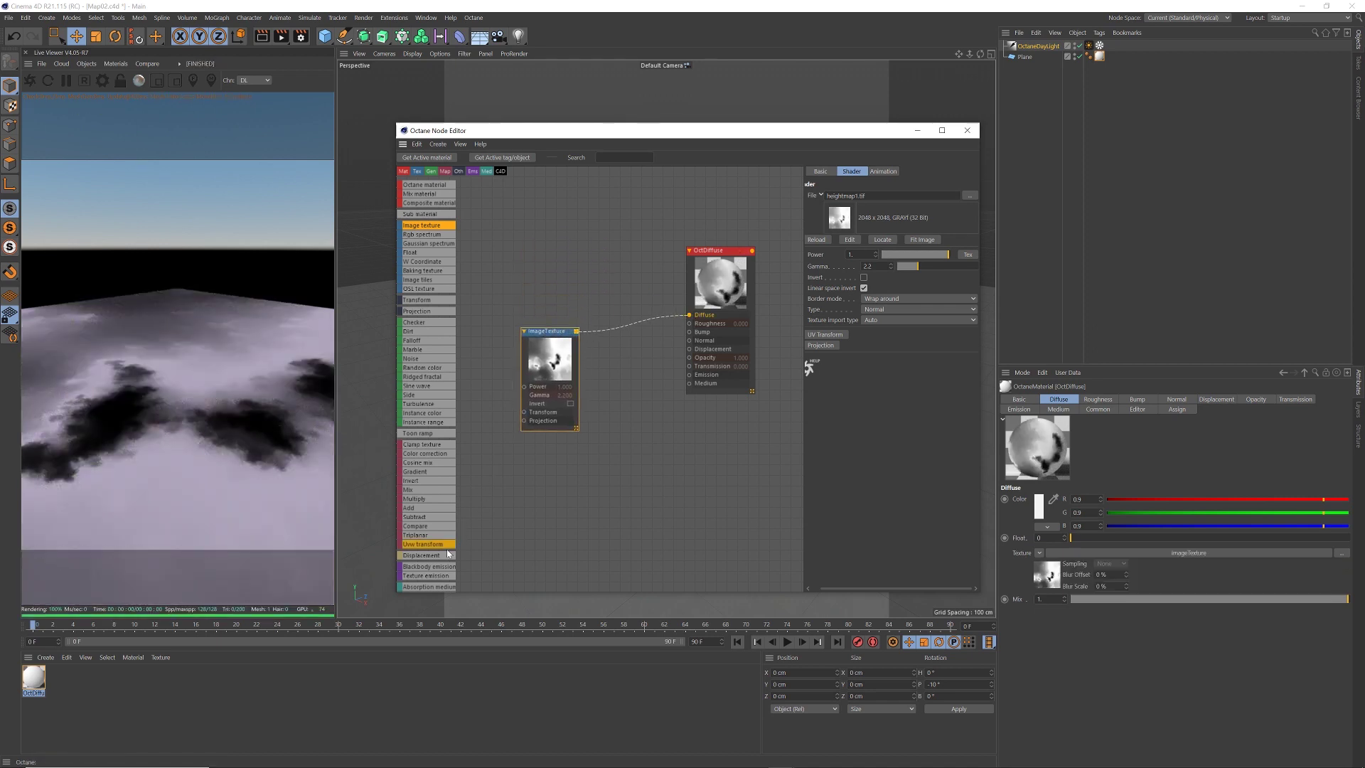
Add a Displacement node connected to the material's Displacement input and feed the heightmap image texture into its Texture input
{"action": "left_click_drag", "start_coordinate": [447, 554], "coordinate": [655, 400]}
{"action": "left_click", "coordinate": [660, 393]}
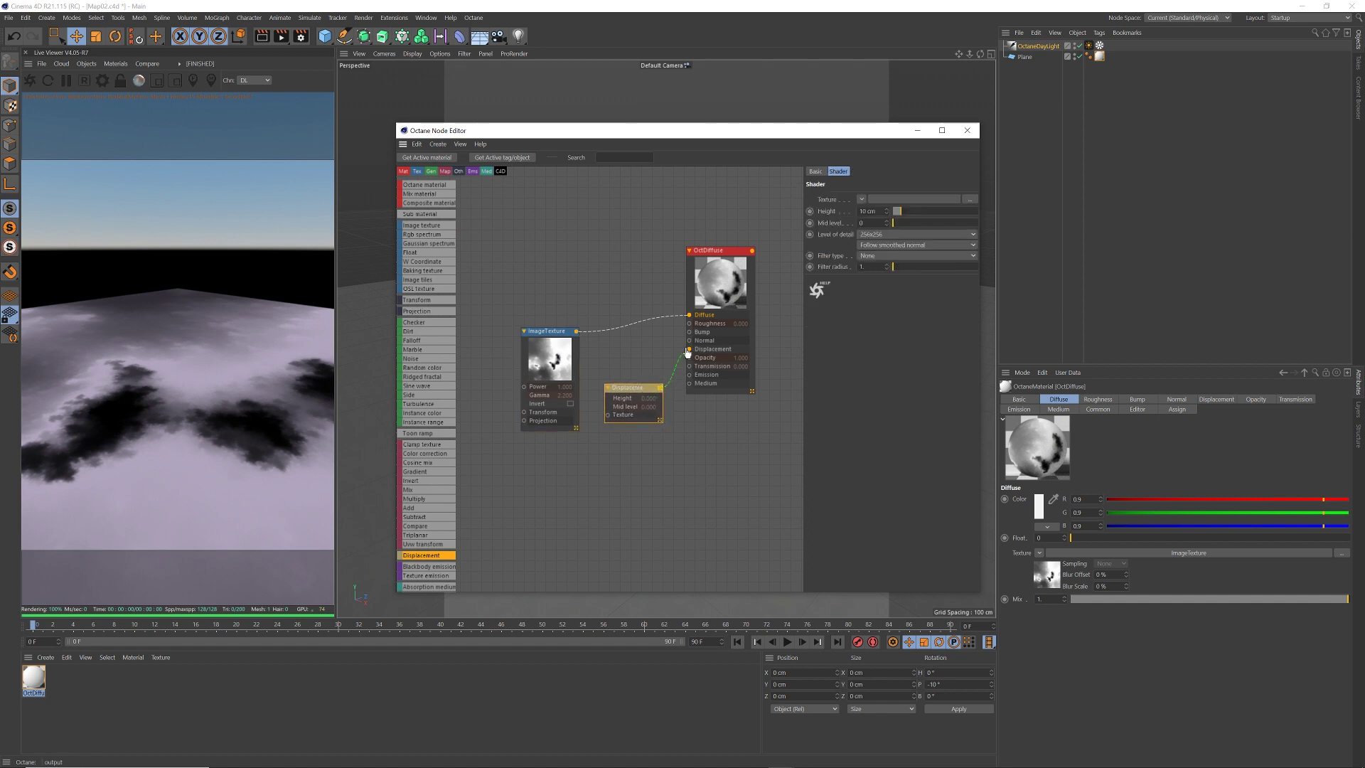
{"action": "left_click_drag", "start_coordinate": [687, 353], "coordinate": [689, 349]}
{"action": "left_click_drag", "start_coordinate": [576, 331], "coordinate": [586, 360]}
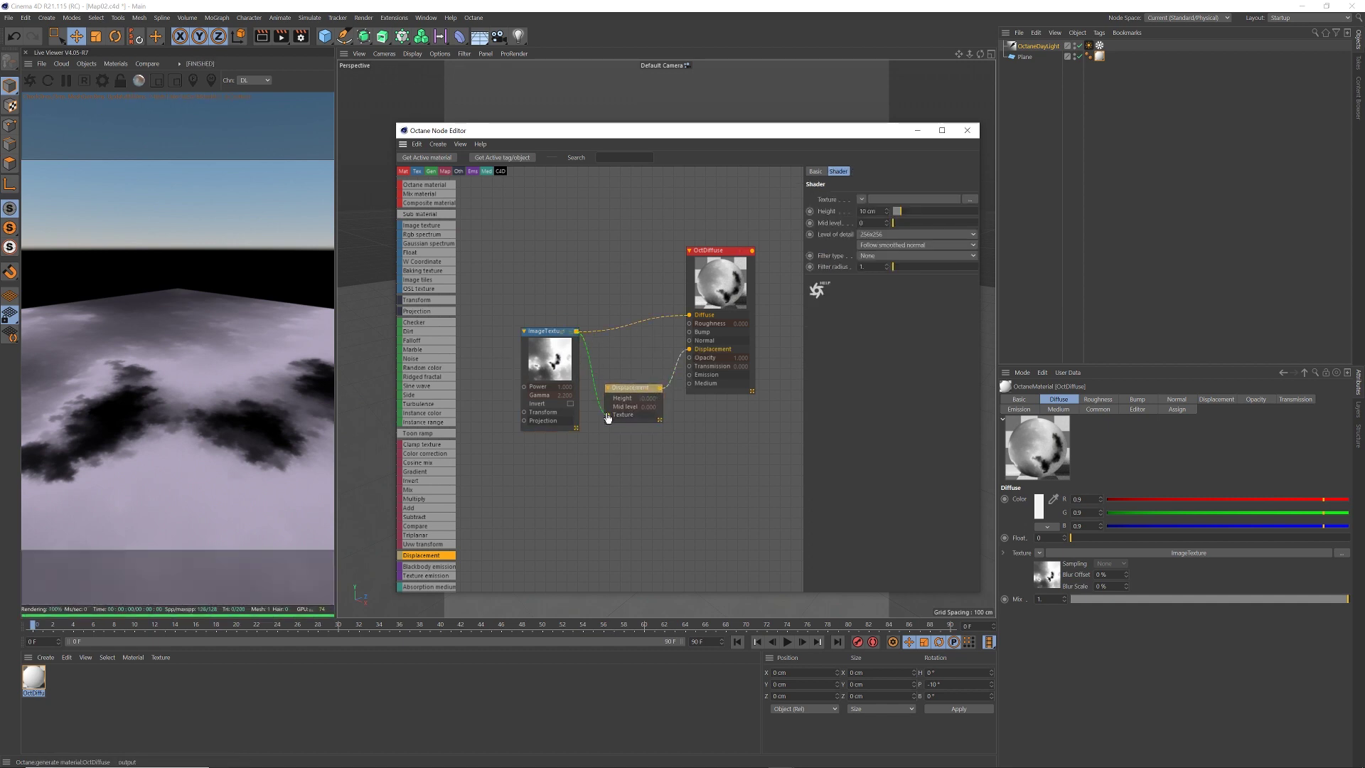
{"action": "left_click_drag", "start_coordinate": [607, 418], "coordinate": [608, 415]}
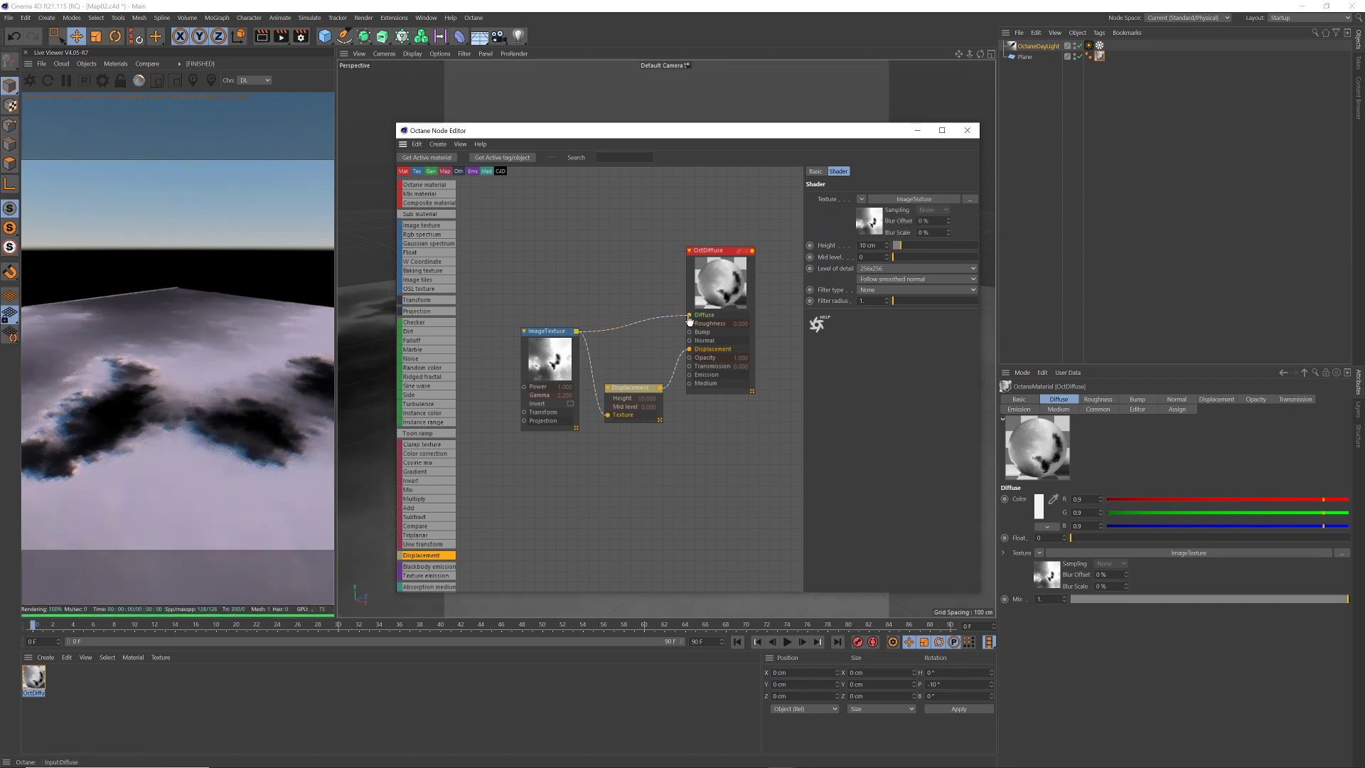
Disconnect the heightmap image texture from the material's Diffuse input and show the Displacement node's settings
{"action": "left_click_drag", "start_coordinate": [548, 331], "coordinate": [551, 384]}
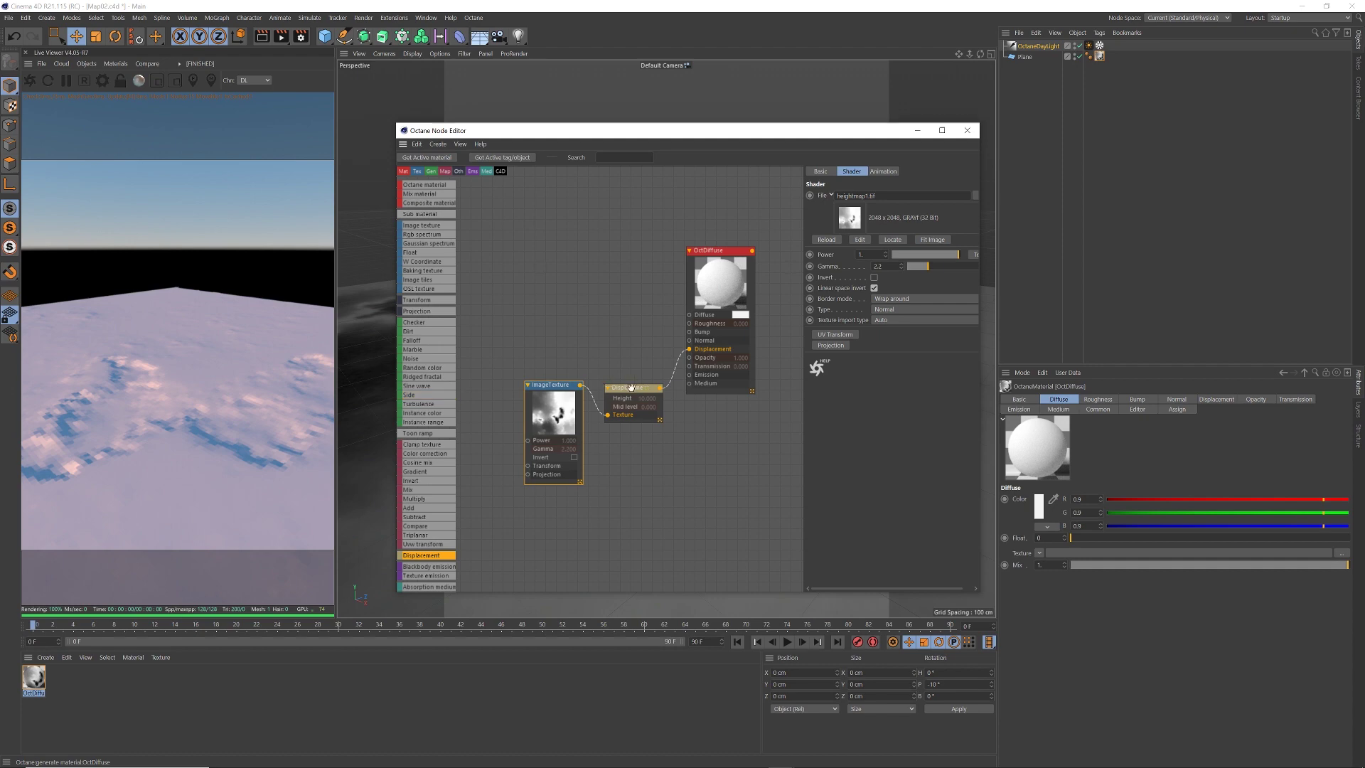
{"action": "left_click", "coordinate": [631, 387]}
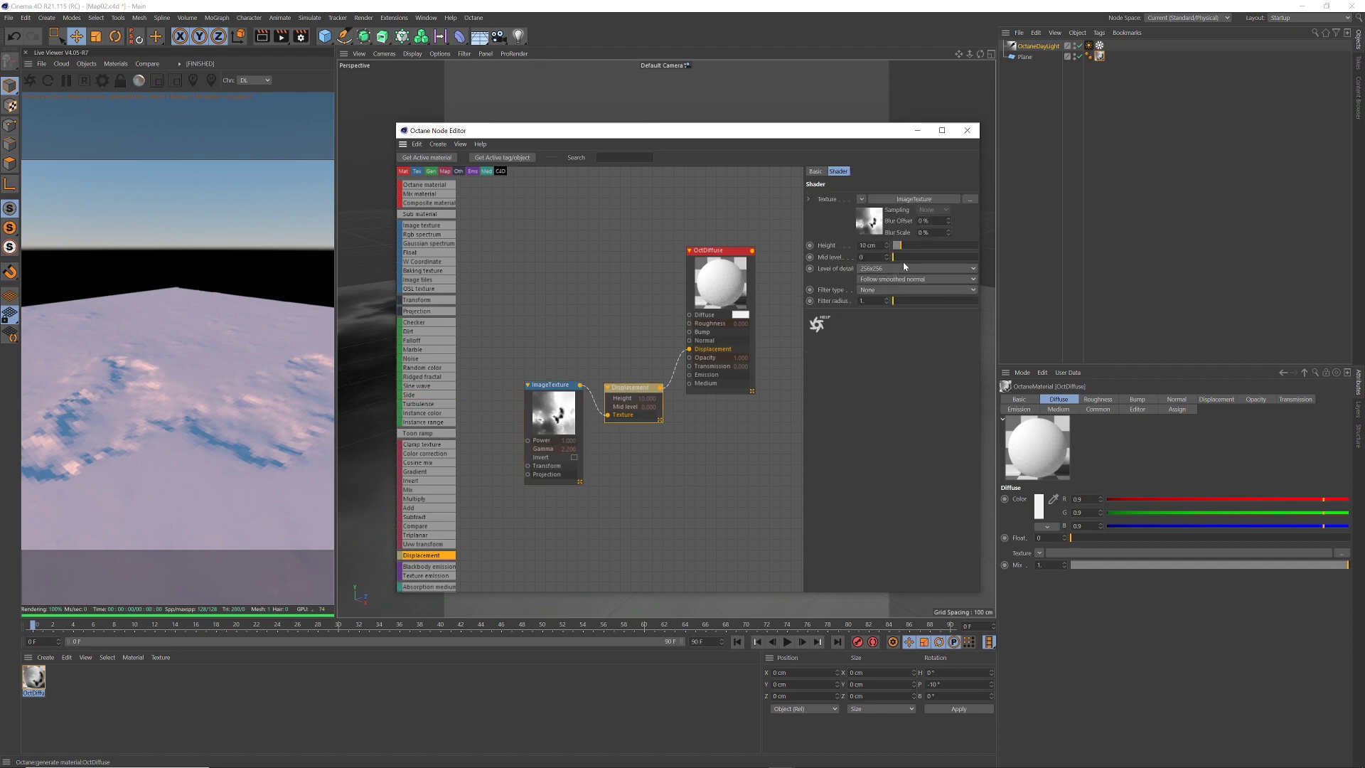
Set the Displacement node's level of detail to 2048x2048
{"action": "left_click", "coordinate": [881, 270]}
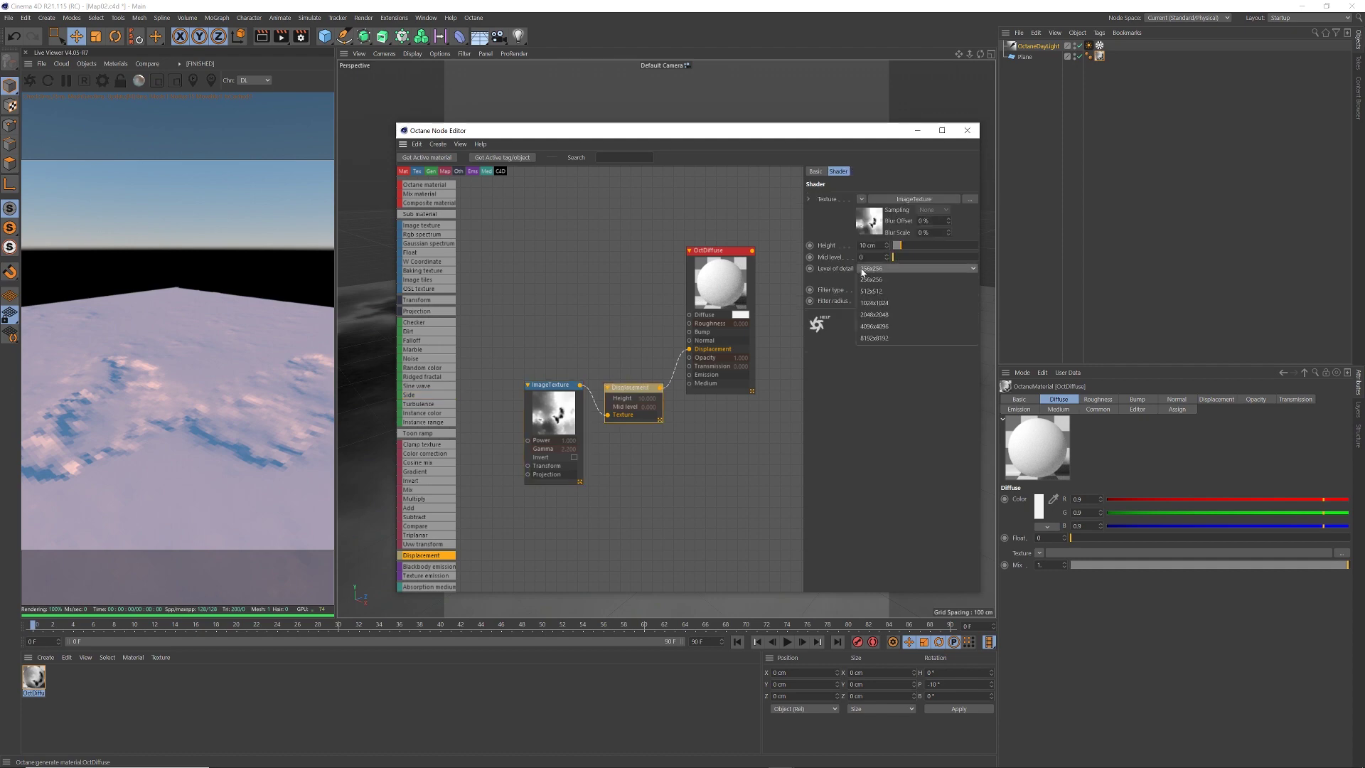
{"action": "left_click", "coordinate": [894, 315]}
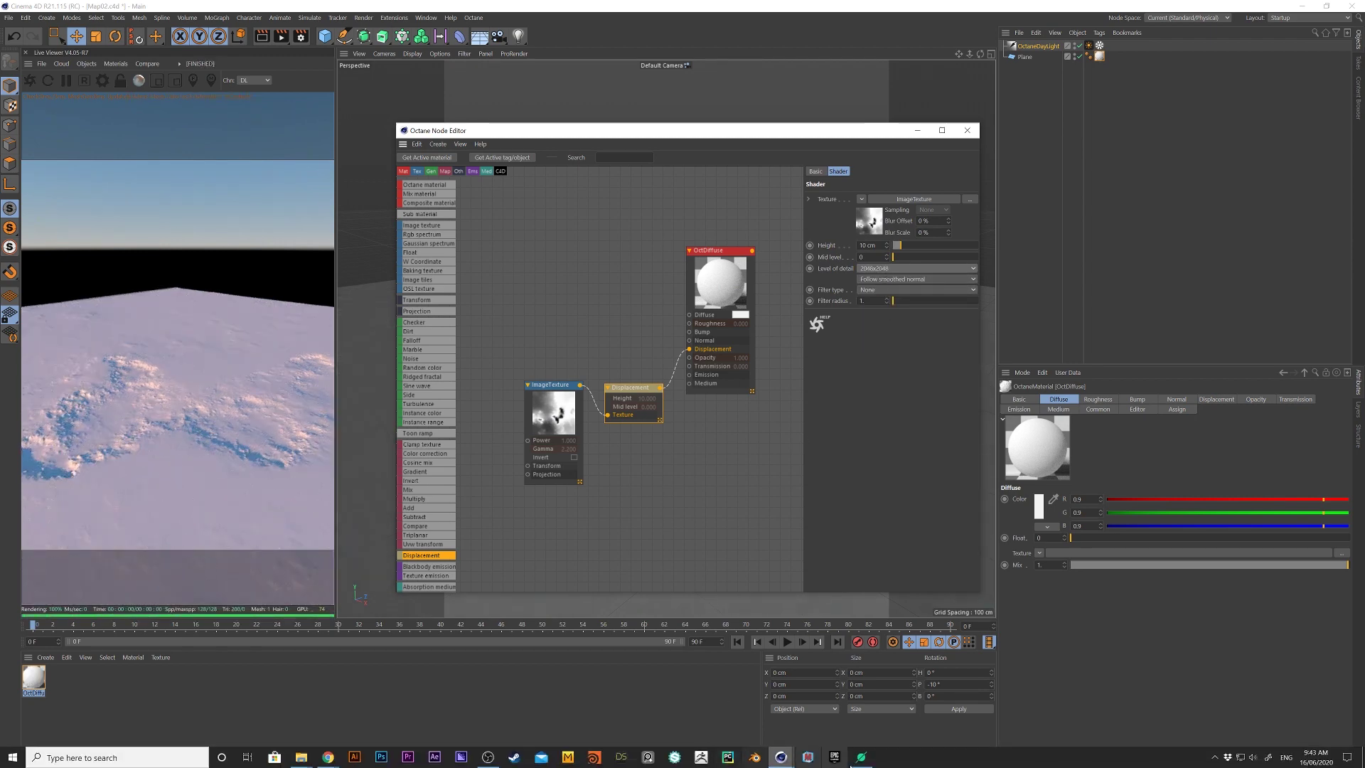
Switch to World Creator and show the terrain info to check the terrain's height range
{"action": "left_click", "coordinate": [866, 759]}
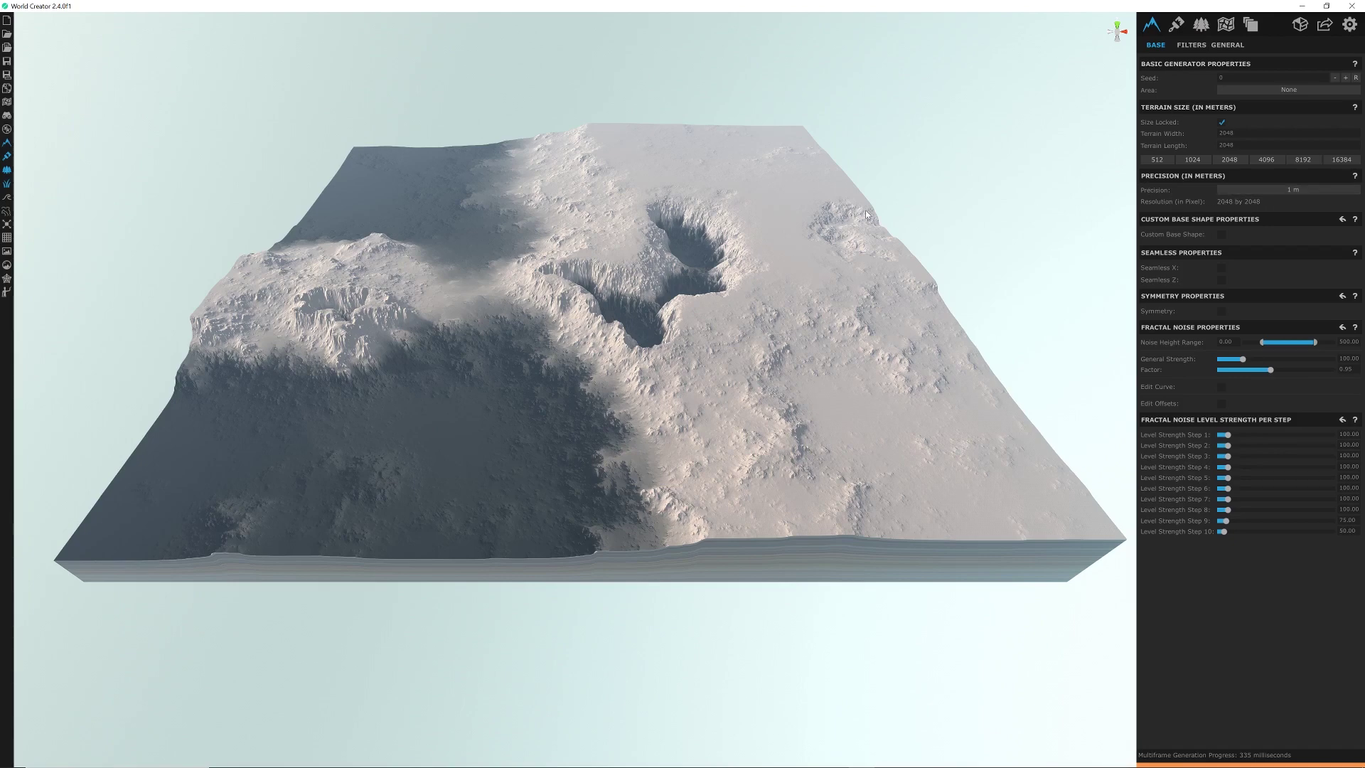
{"action": "left_click", "coordinate": [7, 117]}
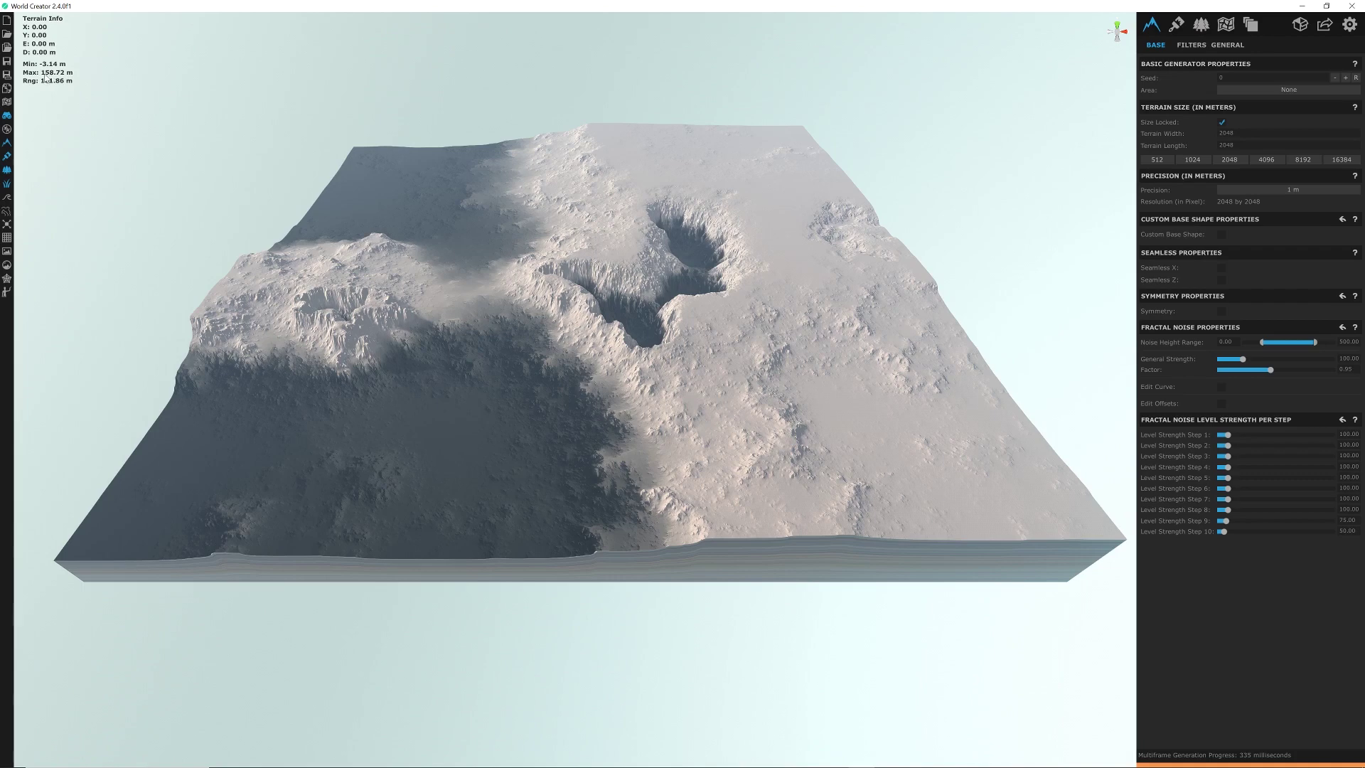
Return to the Octane Node Editor in Cinema 4D, set the displacement height to 160 cm, and move the editor clear of the viewport
{"action": "mouse_move", "coordinate": [584, 750]}
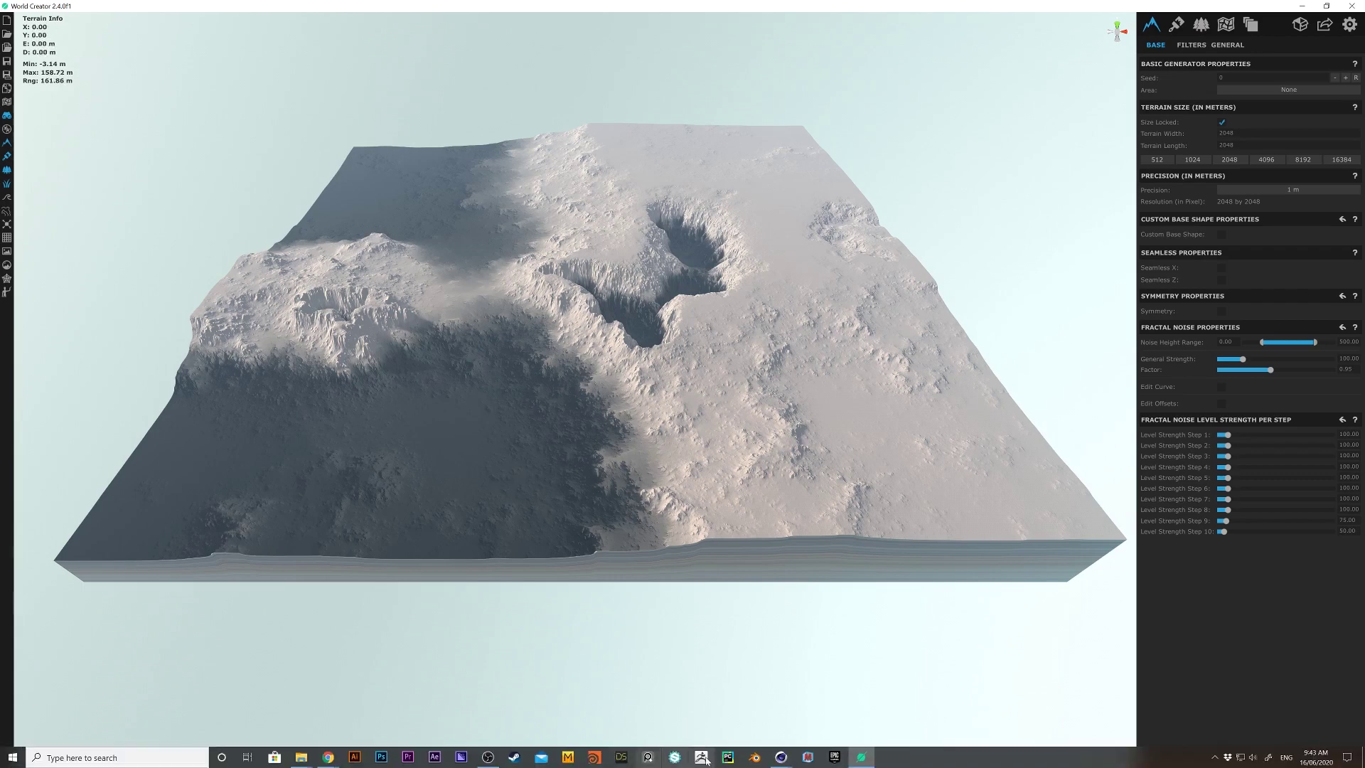
{"action": "mouse_move", "coordinate": [781, 756]}
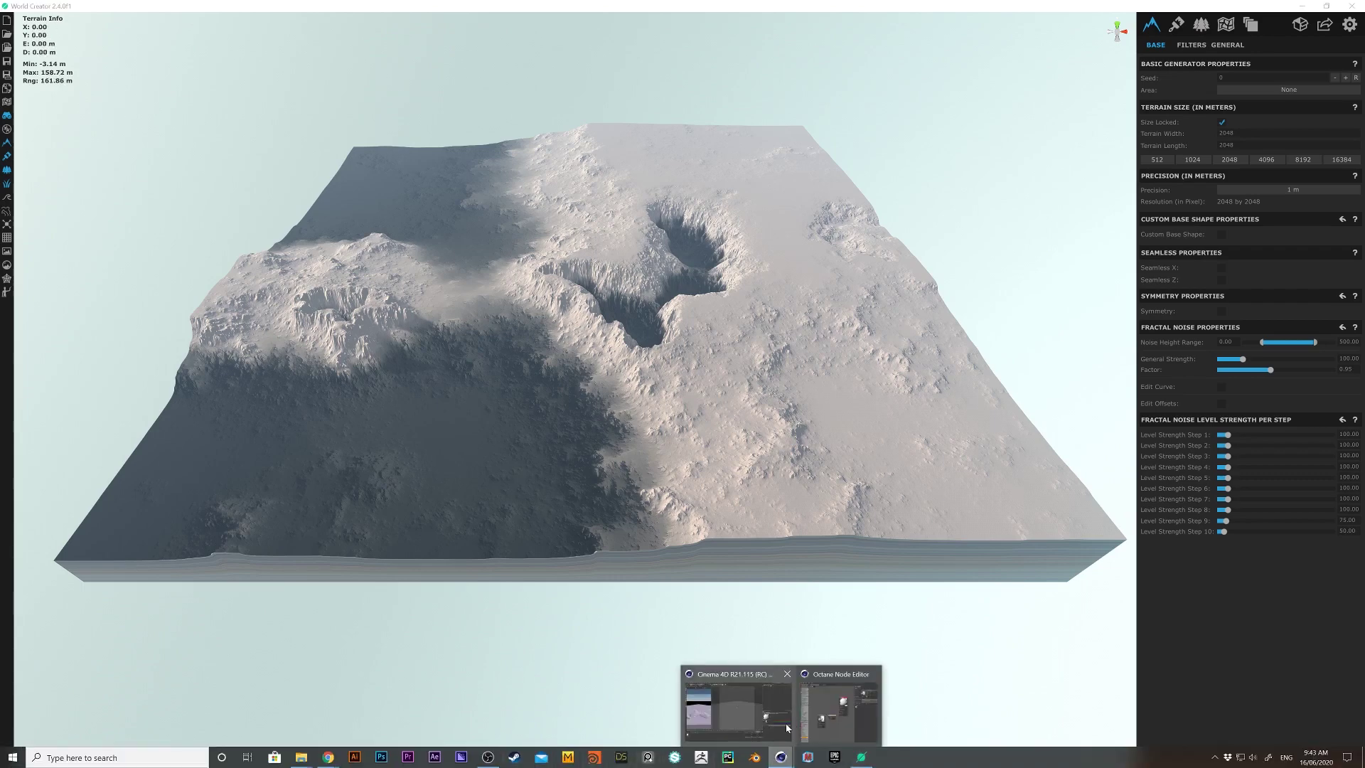
{"action": "left_click", "coordinate": [834, 731]}
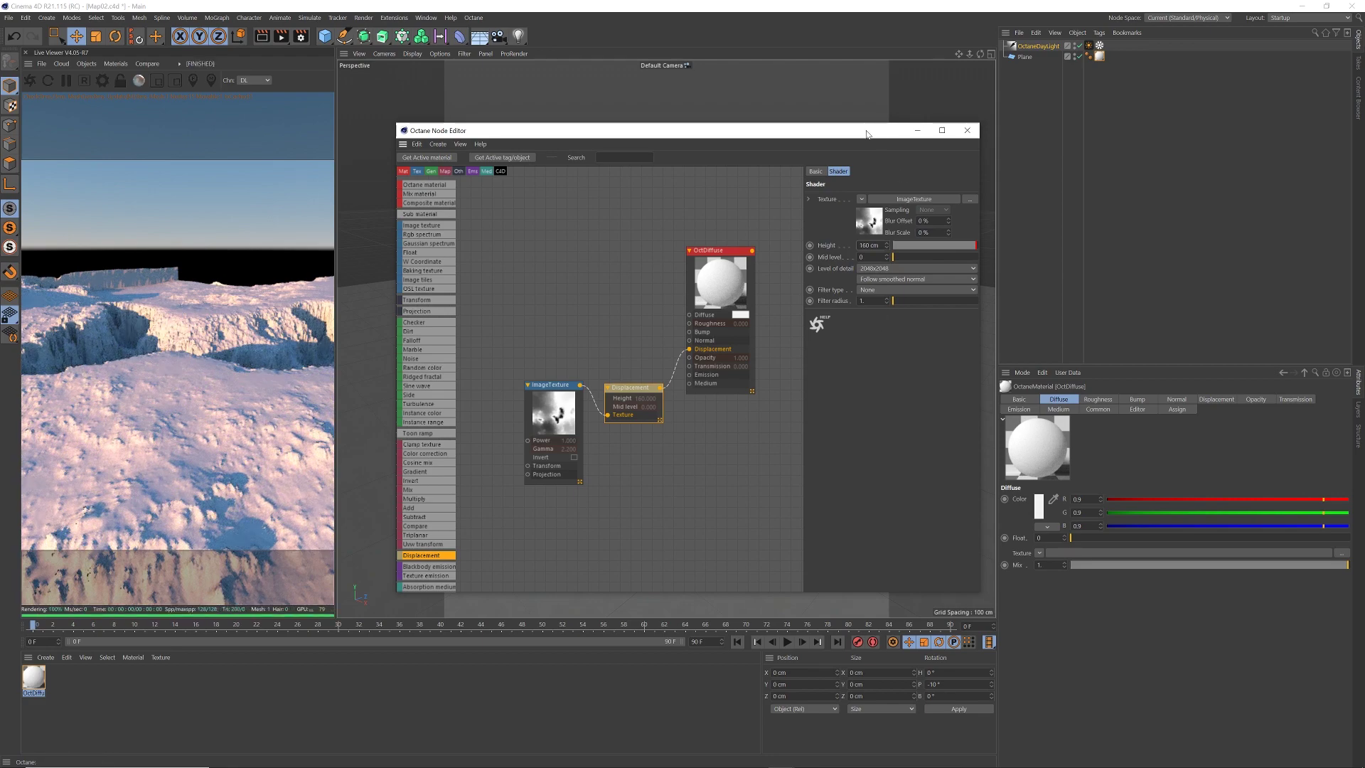
{"action": "left_click_drag", "start_coordinate": [866, 134], "coordinate": [953, 205]}
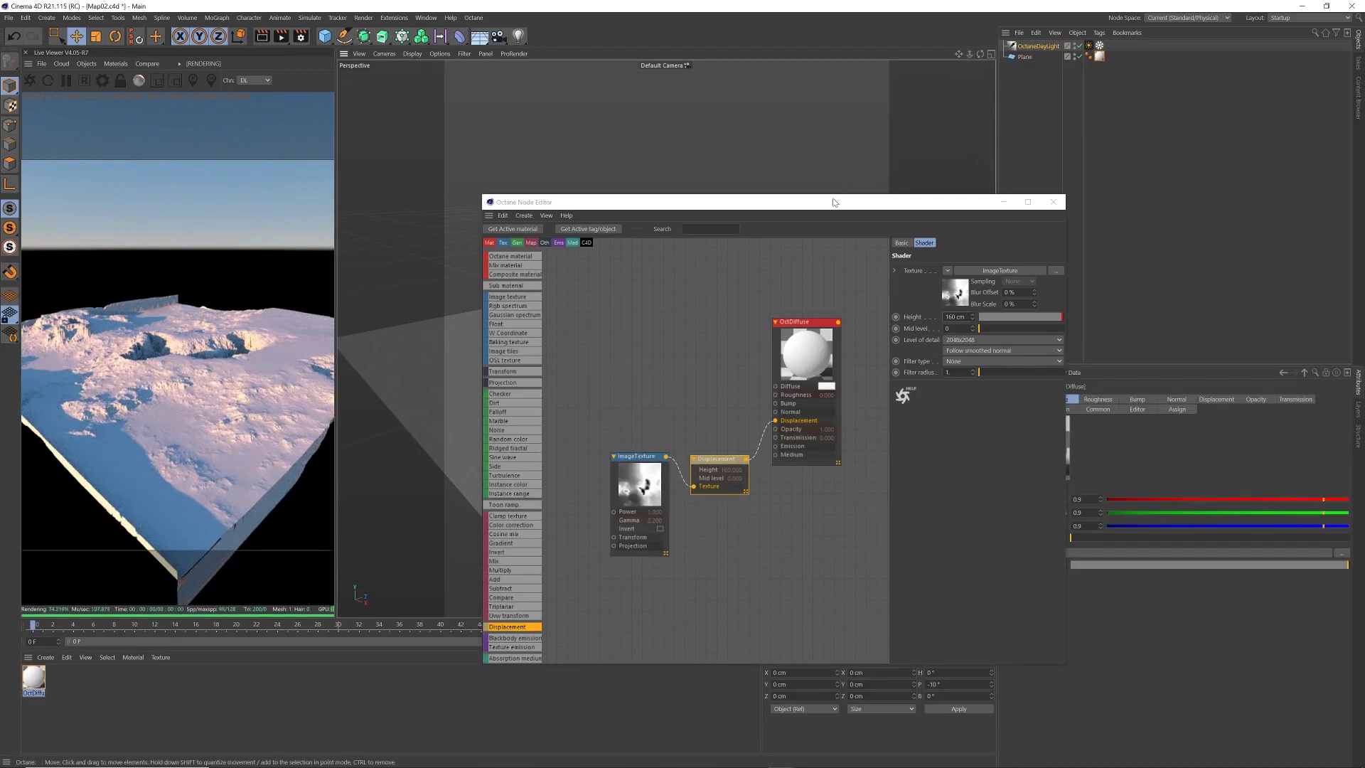
{"action": "left_click_drag", "start_coordinate": [834, 202], "coordinate": [1098, 229]}
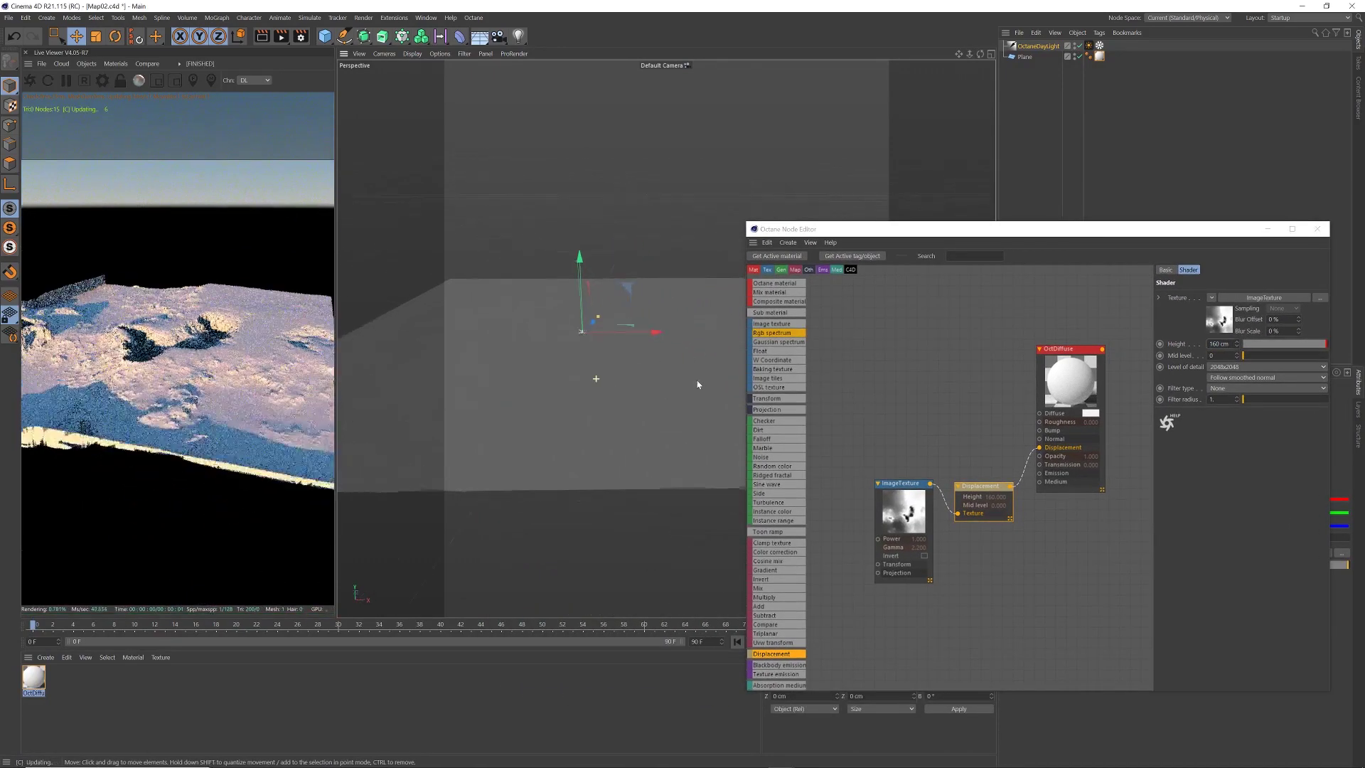
{"action": "left_click_drag", "start_coordinate": [566, 366], "coordinate": [604, 367], "text": "alt"}
Add an Image Texture node loaded with normalmap1.PNG, connect it to the material's Normal input, and place it nearer the material
{"action": "left_click_drag", "start_coordinate": [882, 234], "coordinate": [715, 234]}
{"action": "left_click_drag", "start_coordinate": [620, 329], "coordinate": [736, 363]}
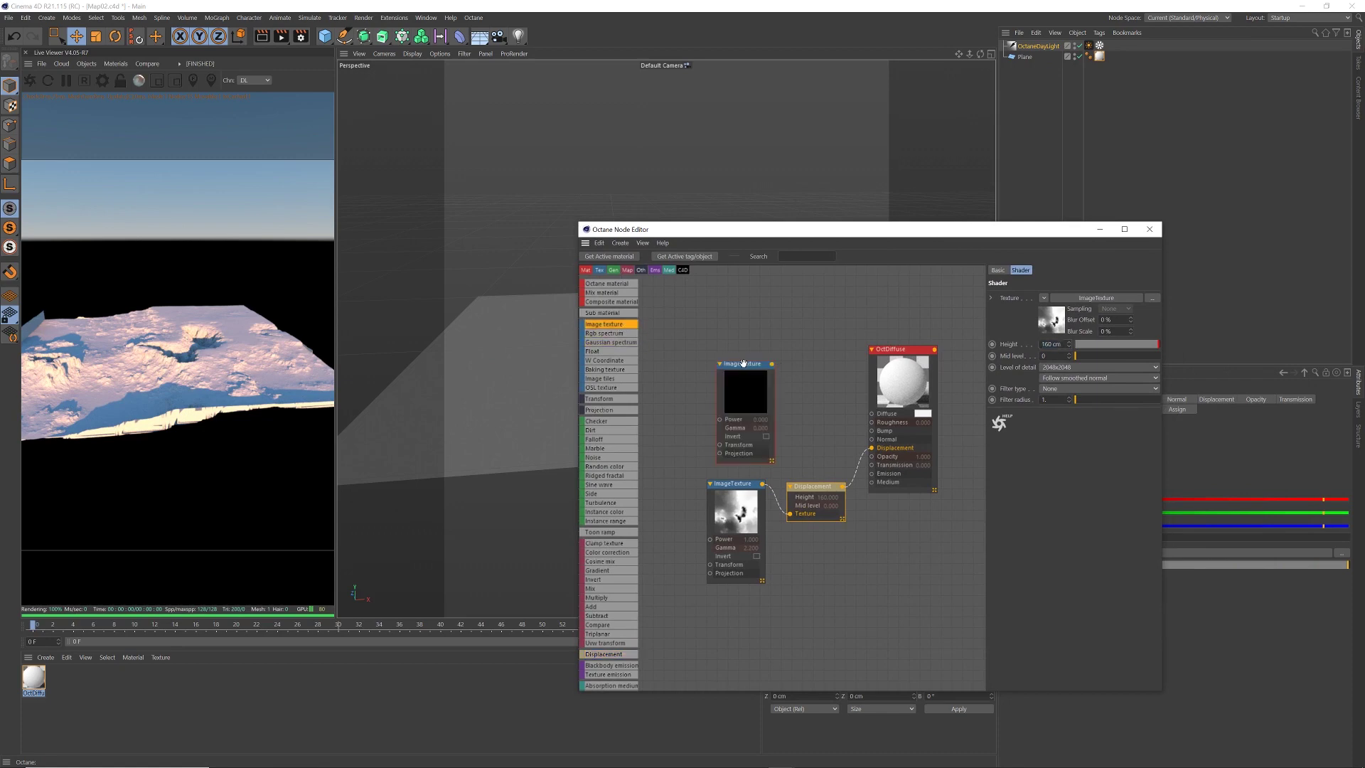
{"action": "left_click", "coordinate": [736, 384]}
{"action": "left_click", "coordinate": [1156, 293]}
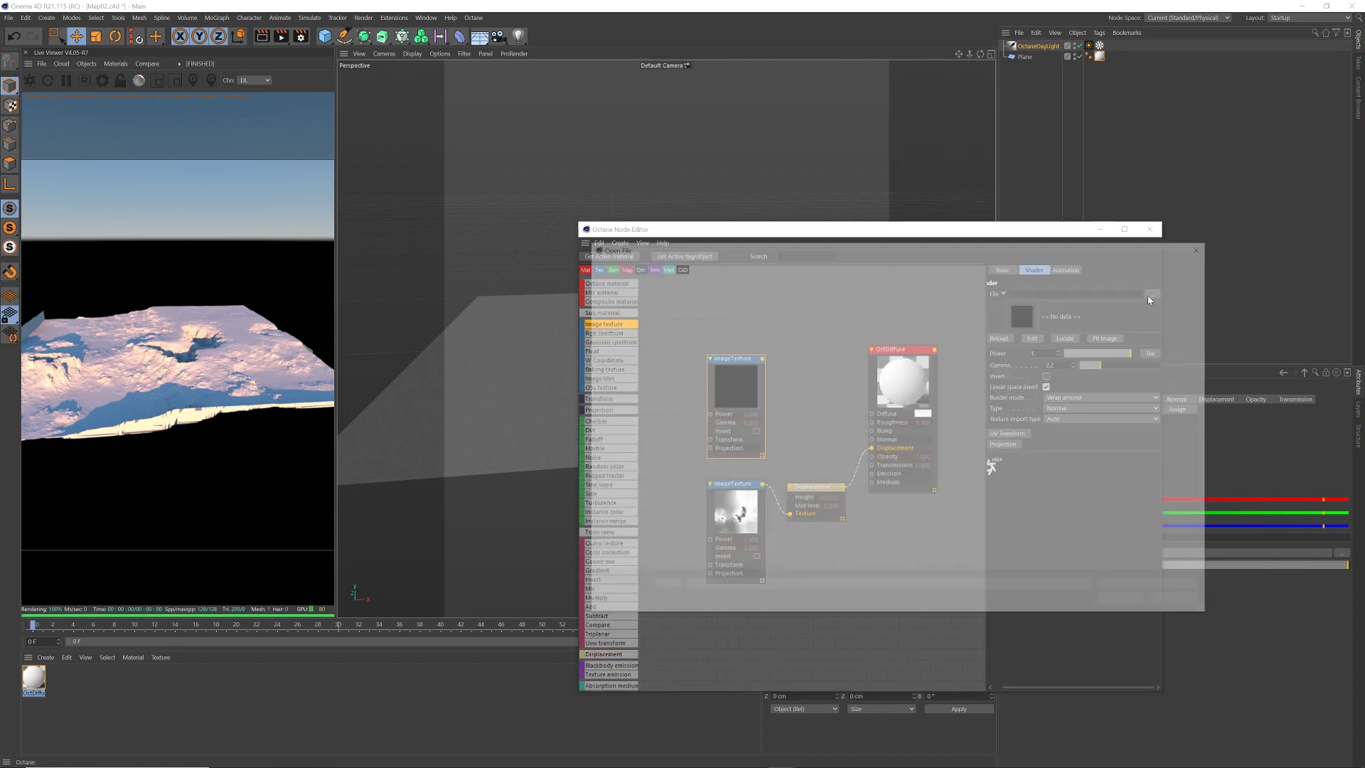
{"action": "left_click", "coordinate": [1057, 324]}
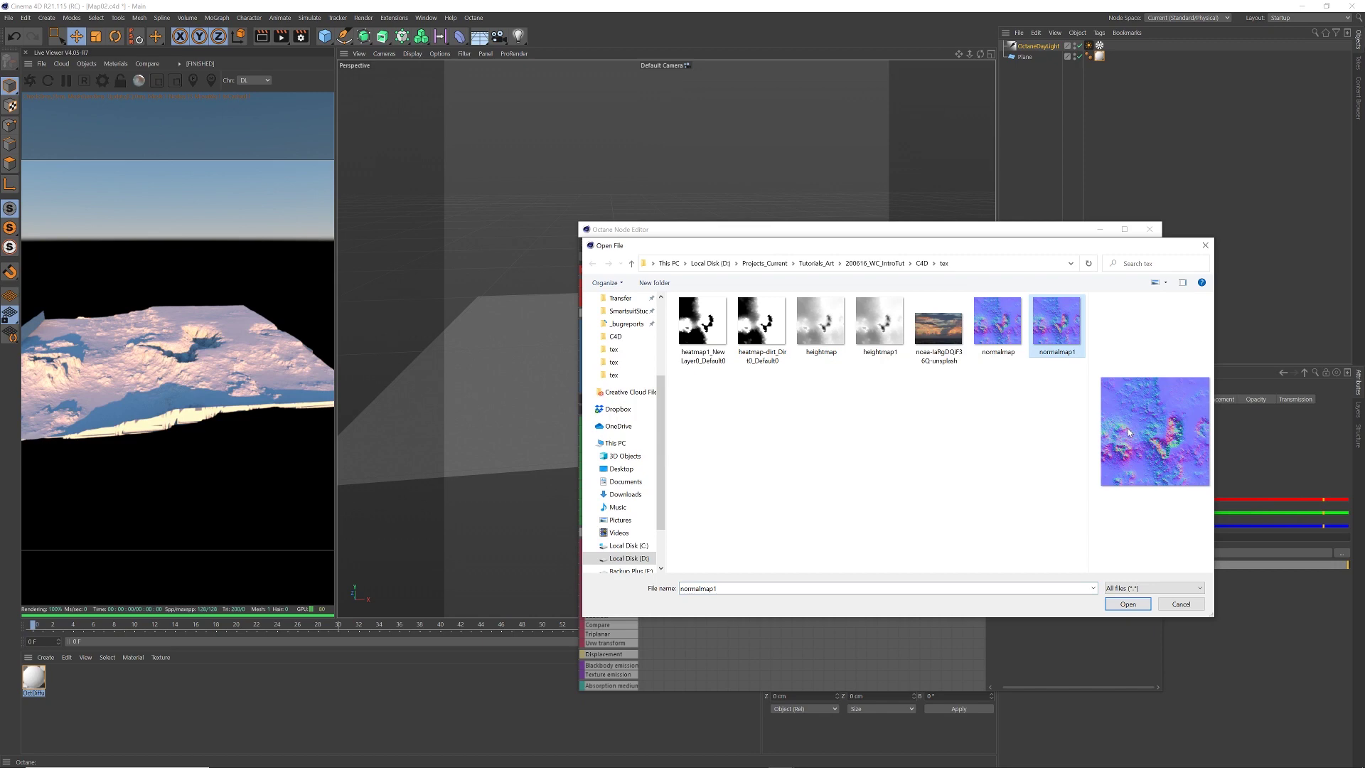
{"action": "left_click", "coordinate": [1127, 603]}
{"action": "left_click_drag", "start_coordinate": [763, 359], "coordinate": [872, 439]}
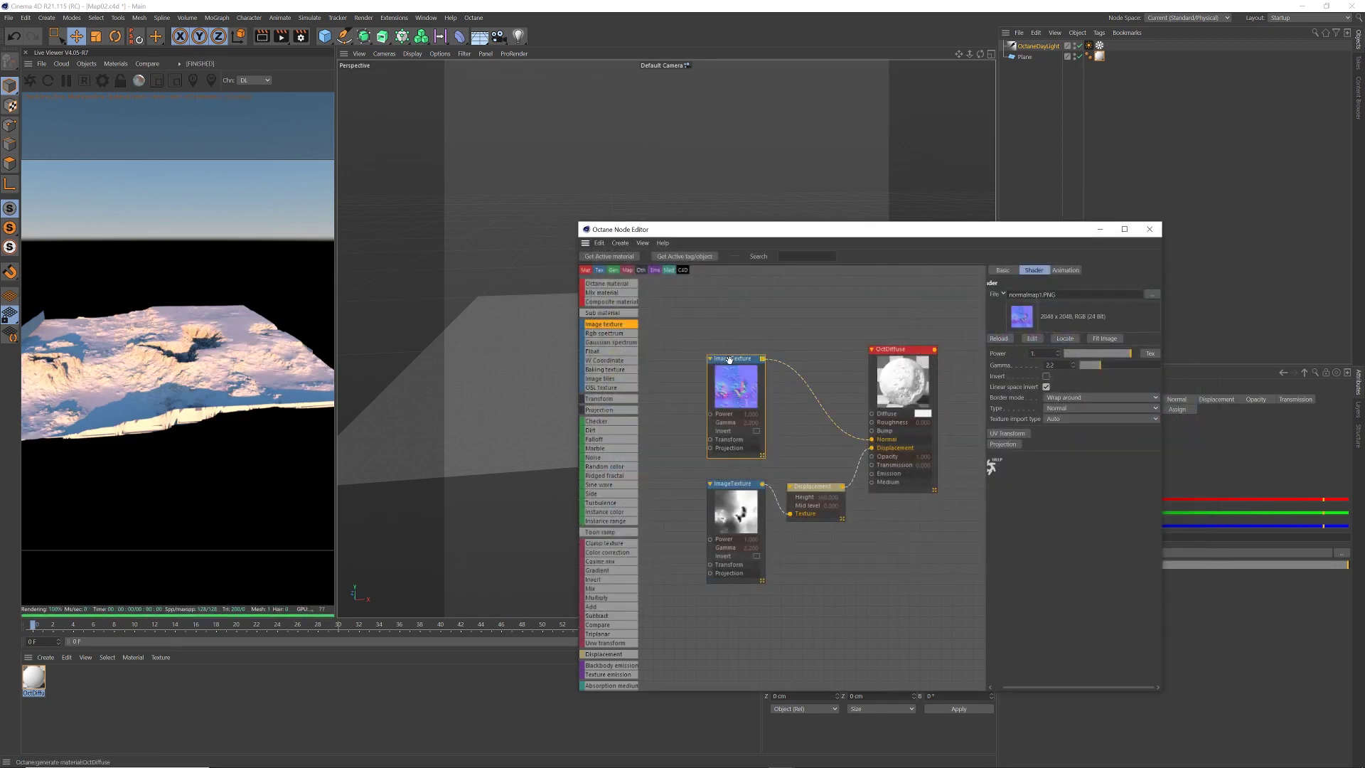
{"action": "left_click_drag", "start_coordinate": [730, 360], "coordinate": [800, 373]}
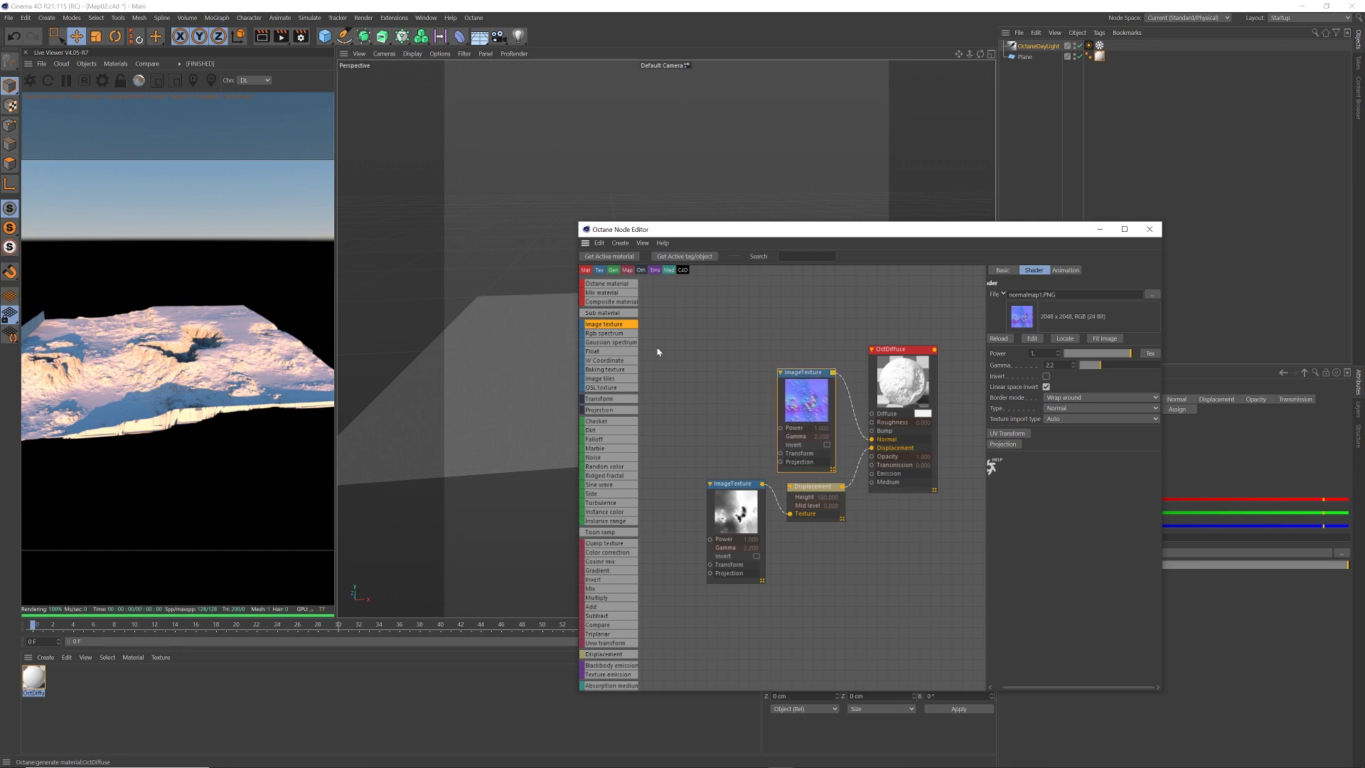
Add a Transform node feeding the Transform inputs of the normal map and heightmap textures, and set its locked scale to 1.01
{"action": "left_click_drag", "start_coordinate": [621, 399], "coordinate": [671, 372]}
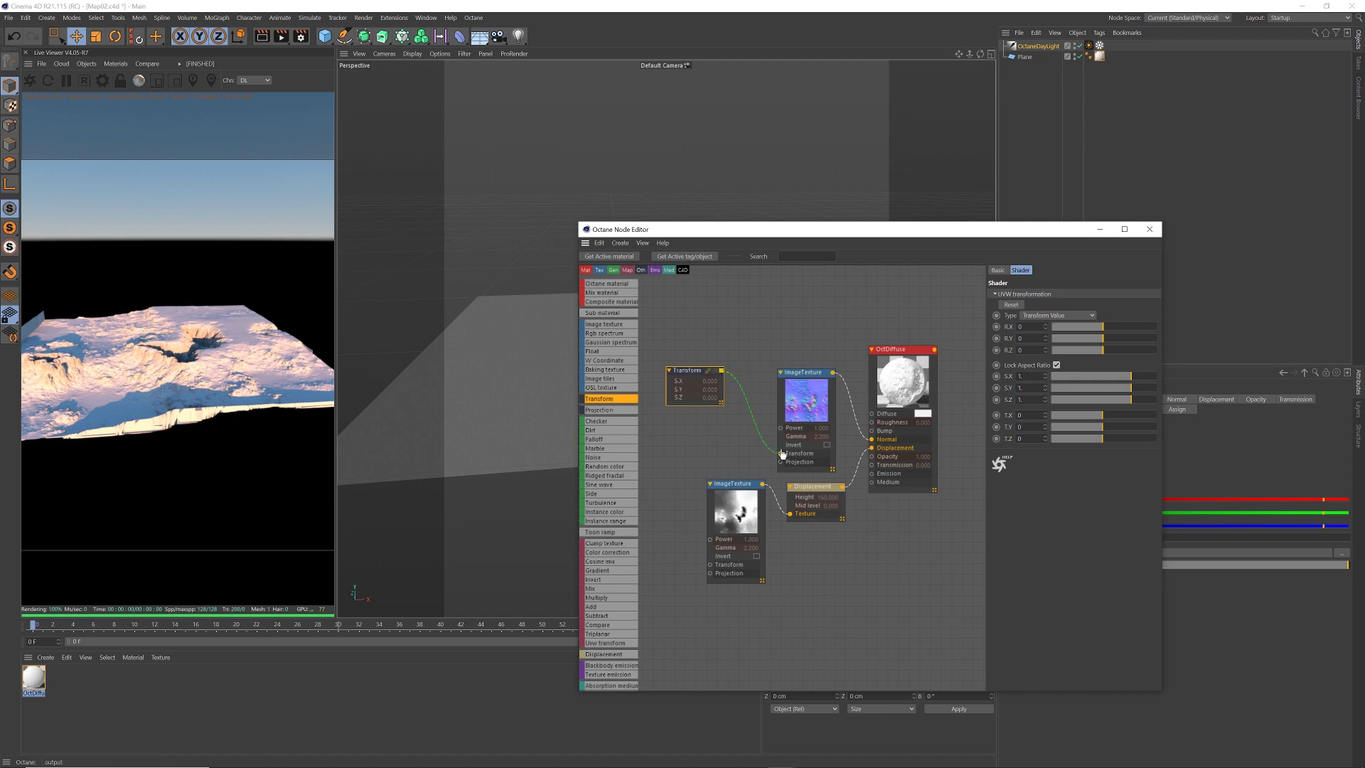
{"action": "left_click_drag", "start_coordinate": [782, 452], "coordinate": [782, 453]}
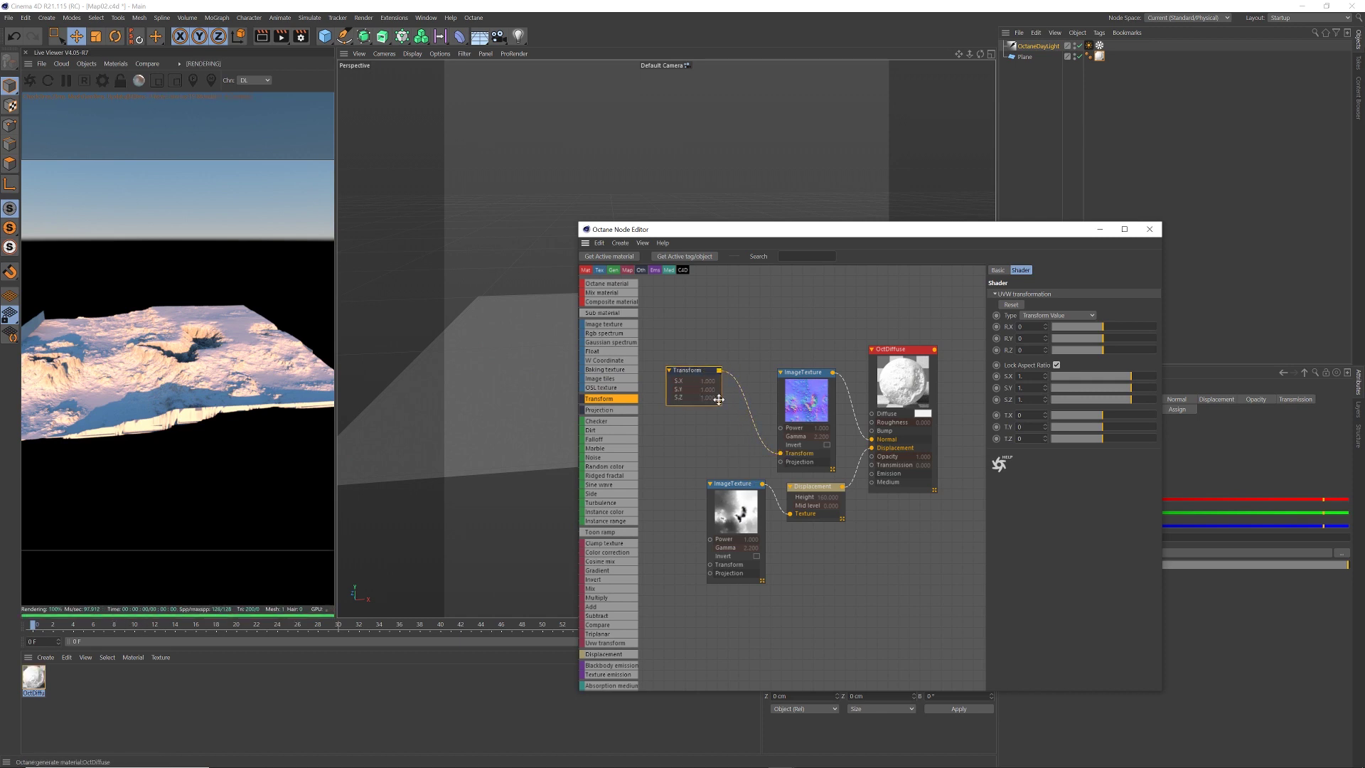
{"action": "left_click_drag", "start_coordinate": [709, 488], "coordinate": [710, 564]}
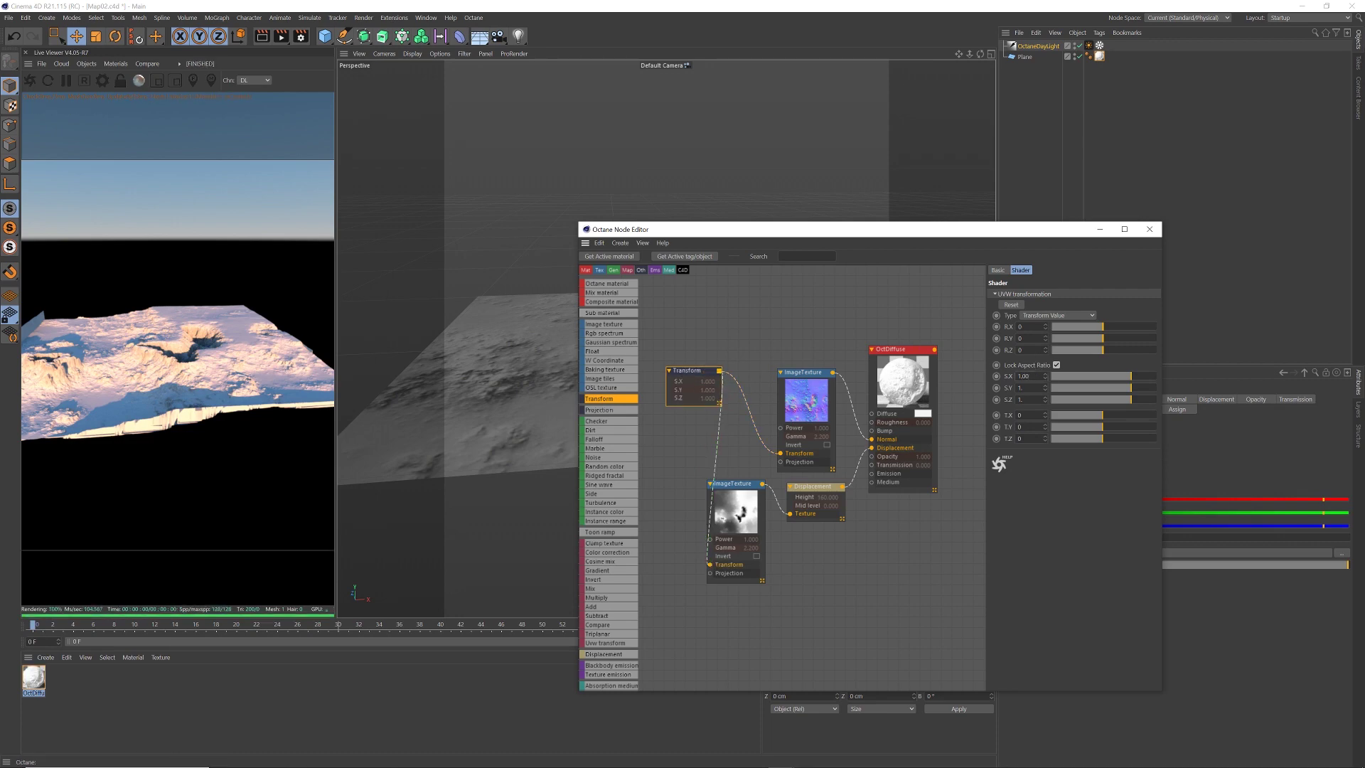
{"action": "type", "text": "1"}
{"action": "key", "text": "Return"}
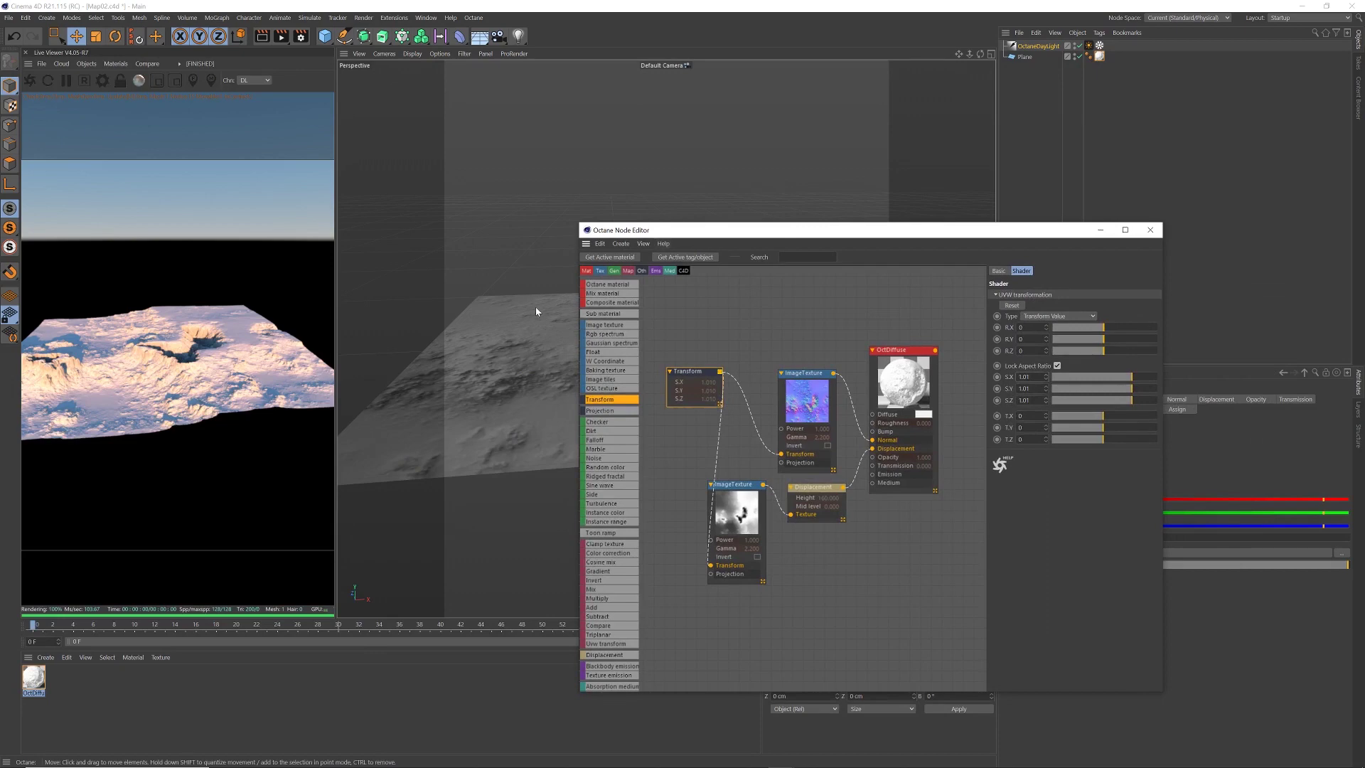
Close the Octane Node Editor and inspect the displaced terrain from a closer, higher angle
{"action": "left_click_drag", "start_coordinate": [536, 332], "coordinate": [512, 355], "text": "alt"}
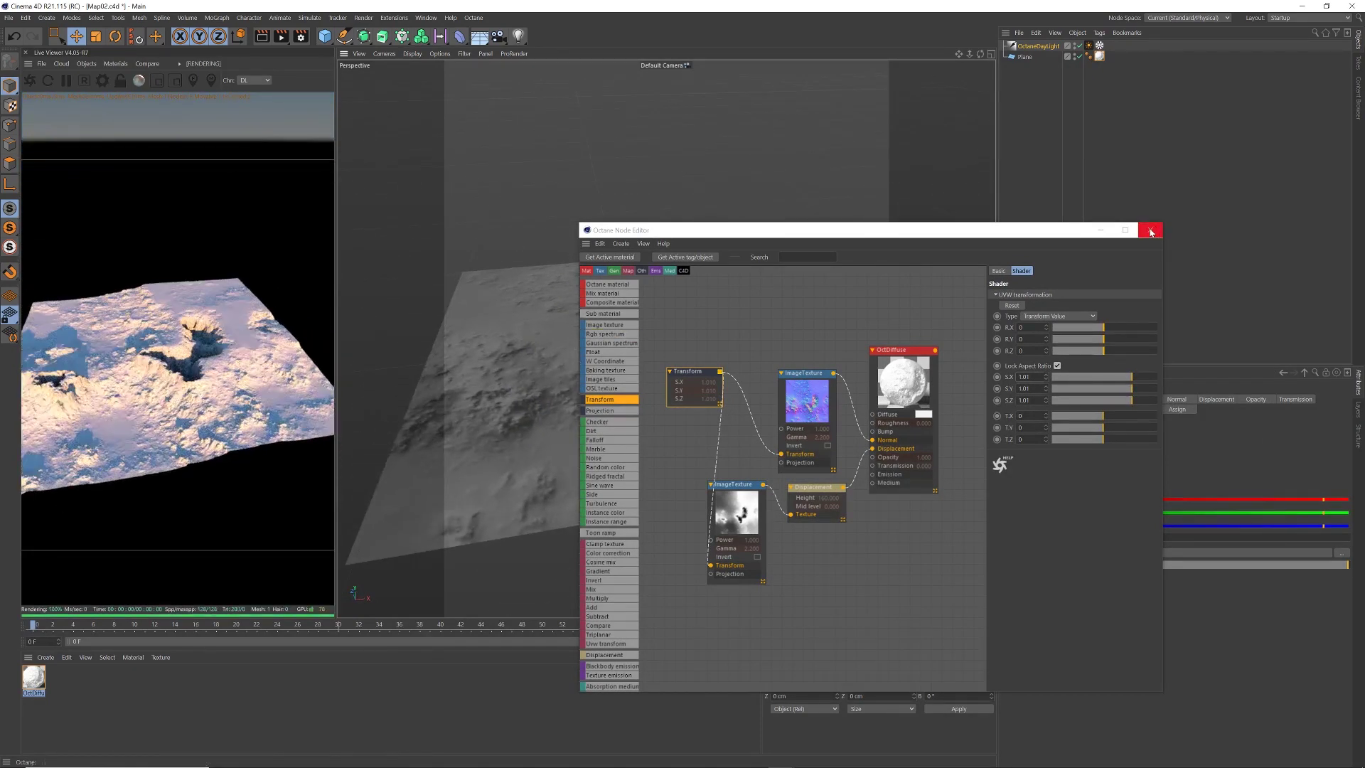
{"action": "left_click", "coordinate": [934, 247]}
{"action": "left_click", "coordinate": [641, 377]}
{"action": "left_click_drag", "start_coordinate": [641, 377], "coordinate": [653, 350], "text": "alt"}
{"action": "scroll", "coordinate": [654, 352], "scroll_direction": "up", "scroll_amount": 2}
{"action": "scroll", "coordinate": [659, 354], "scroll_direction": "up", "scroll_amount": 3}
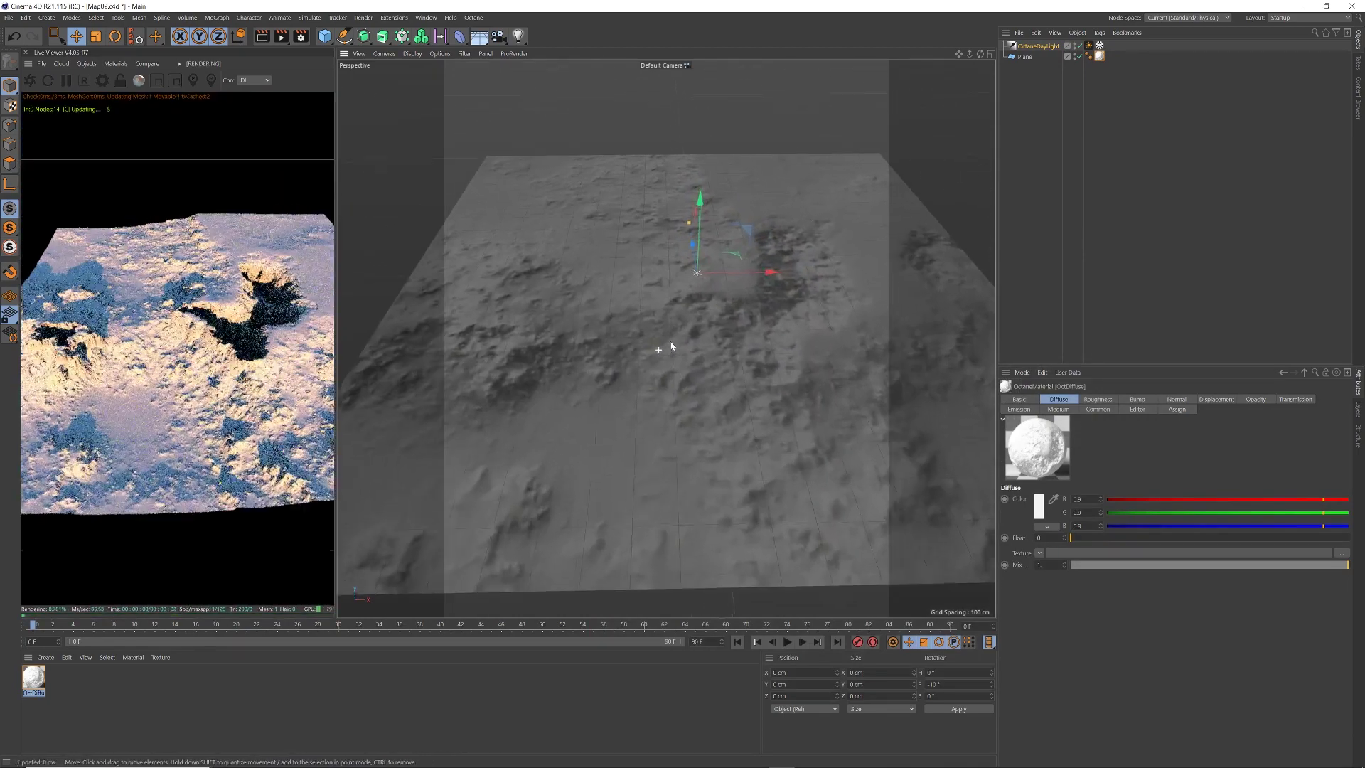
Reopen the diffuse material in the Octane Node Editor, close the Material Editor, and spread the material and normal map nodes apart
{"action": "double_click", "coordinate": [34, 677]}
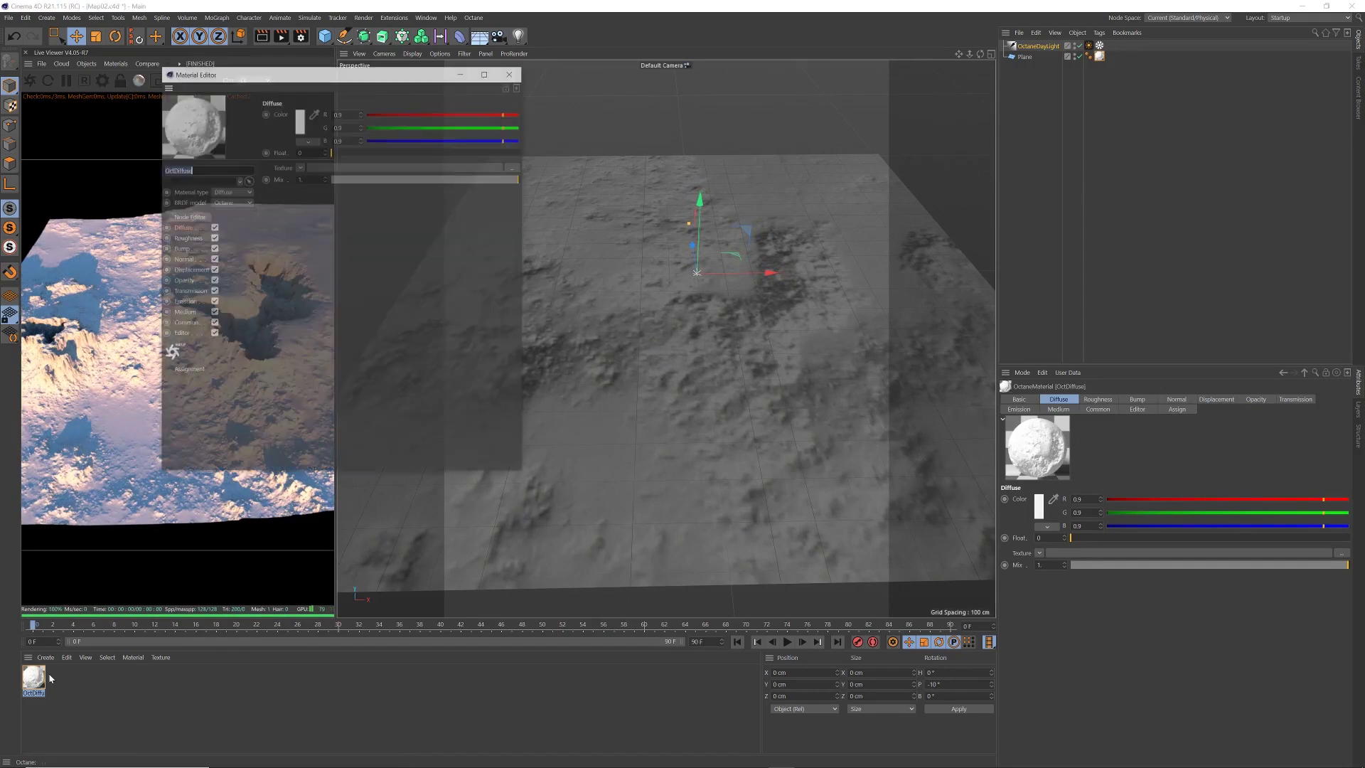
{"action": "left_click_drag", "start_coordinate": [334, 71], "coordinate": [846, 175]}
{"action": "left_click", "coordinate": [700, 319]}
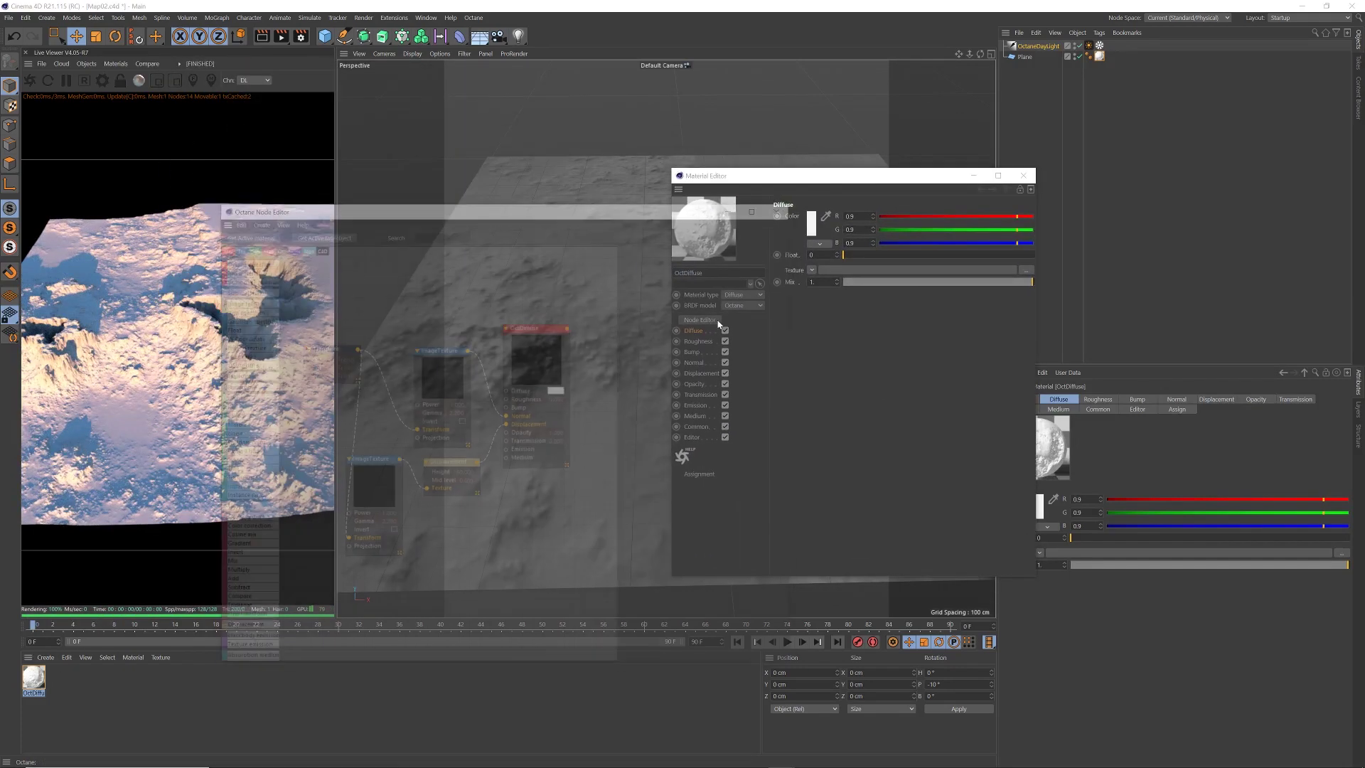
{"action": "left_click_drag", "start_coordinate": [683, 210], "coordinate": [981, 285]}
{"action": "left_click", "coordinate": [1024, 175]}
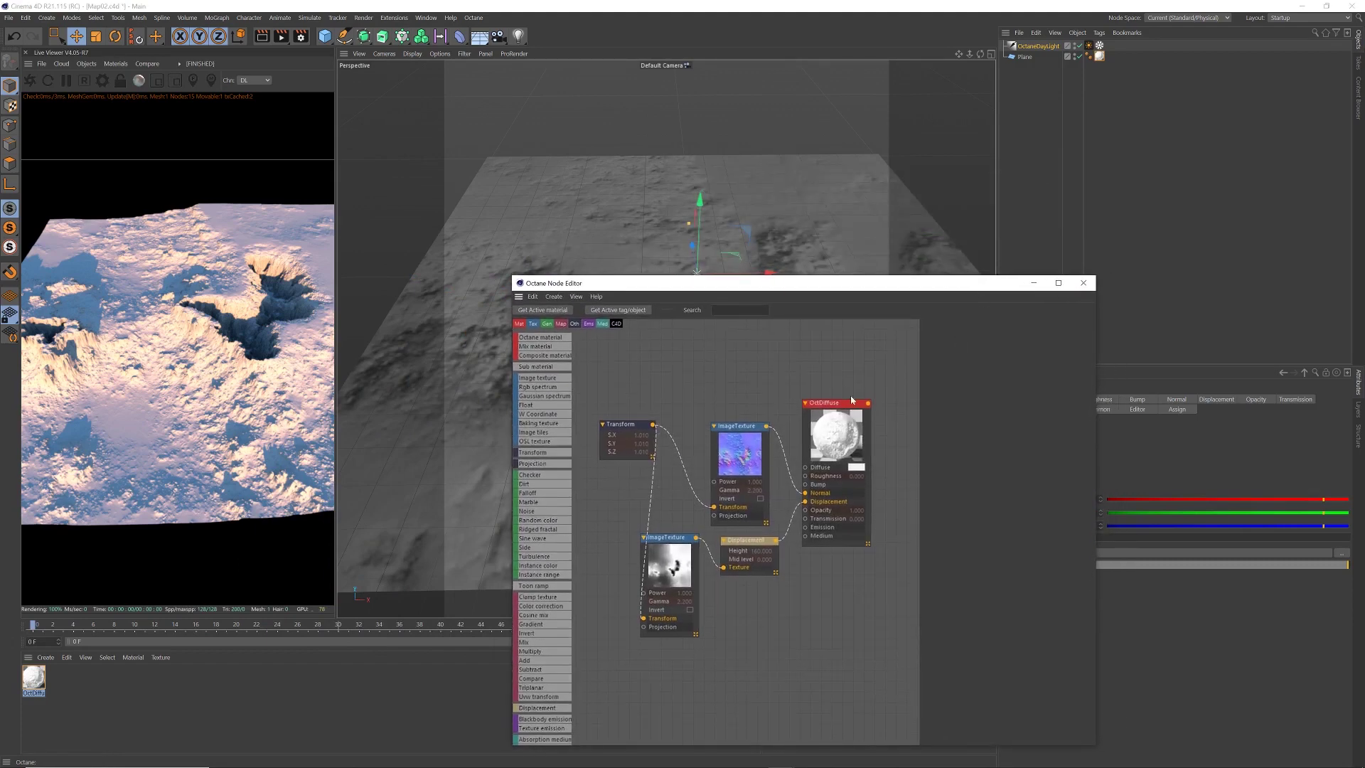
{"action": "left_click_drag", "start_coordinate": [853, 400], "coordinate": [865, 382]}
{"action": "left_click_drag", "start_coordinate": [847, 294], "coordinate": [904, 293]}
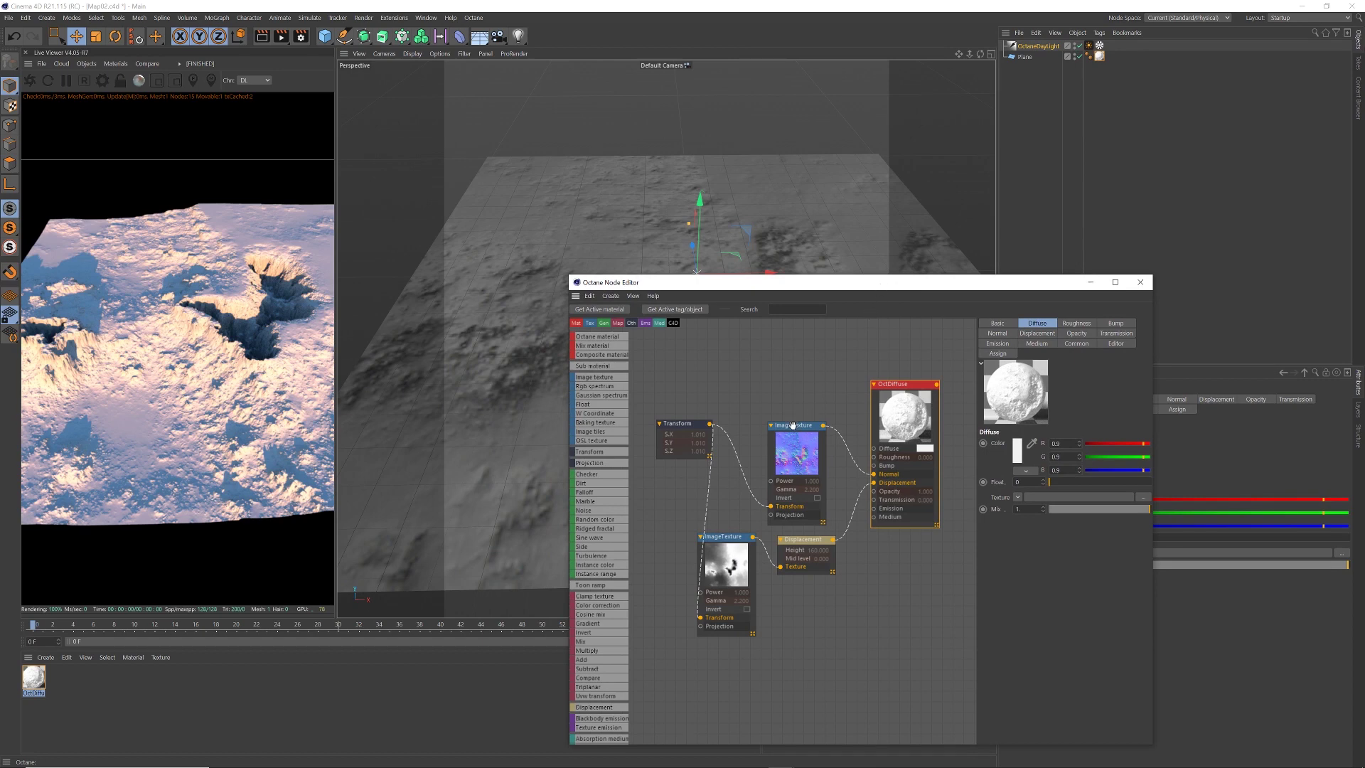
{"action": "left_click_drag", "start_coordinate": [793, 426], "coordinate": [783, 431]}
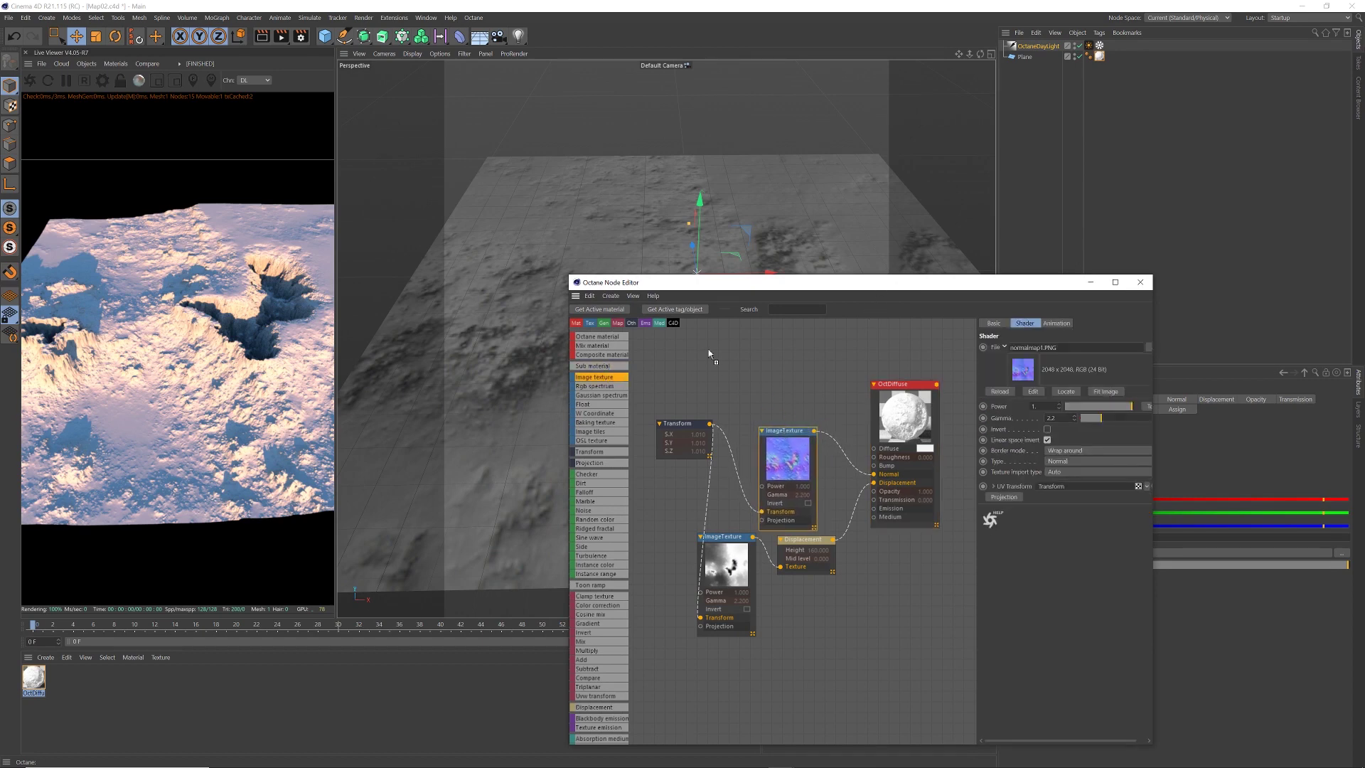
Add an Image Texture node with the Rock_Cliffs tkhgcesg_8K_Albedo image, without copying it to the project, and connect it to the Diffuse input
{"action": "left_click_drag", "start_coordinate": [710, 353], "coordinate": [748, 347]}
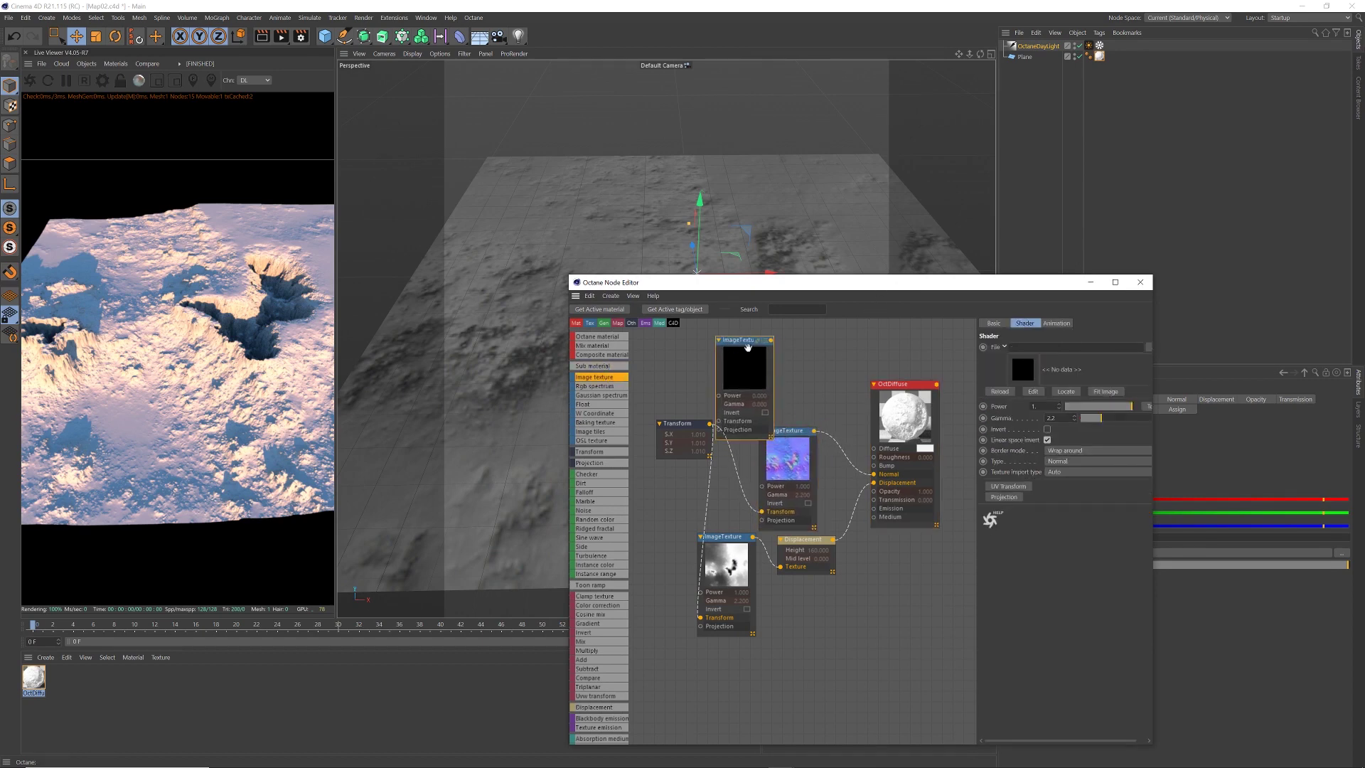
{"action": "left_click", "coordinate": [1147, 348]}
{"action": "left_click", "coordinate": [656, 374]}
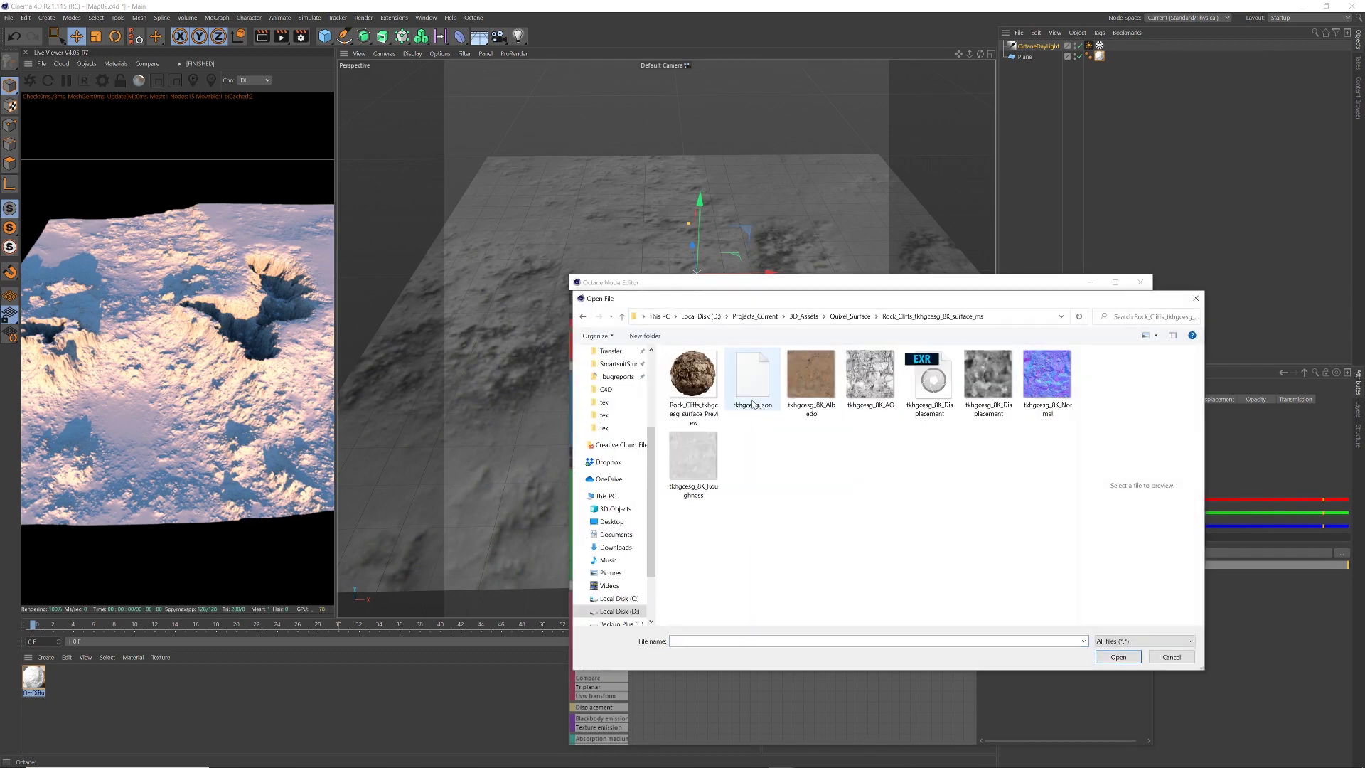
{"action": "left_click", "coordinate": [820, 399]}
{"action": "left_click", "coordinate": [1119, 657]}
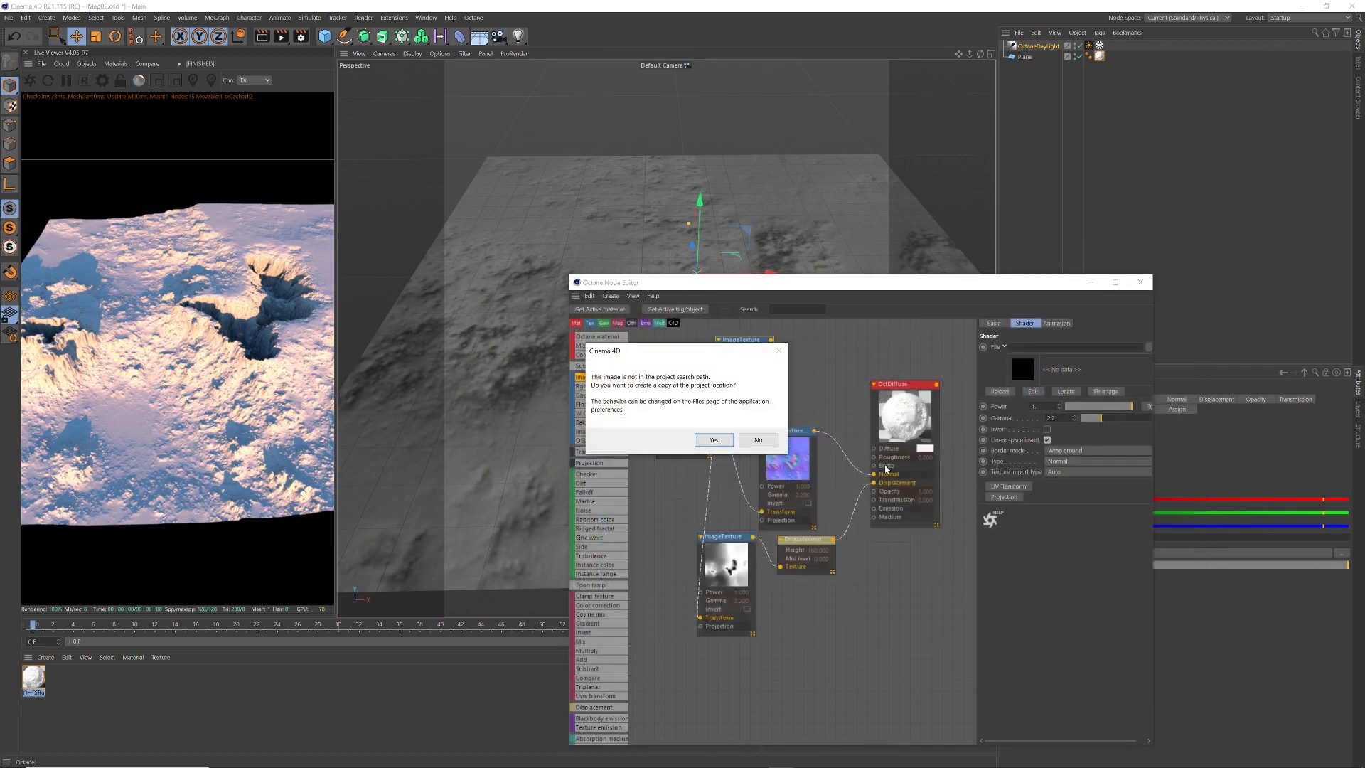
{"action": "left_click", "coordinate": [758, 439]}
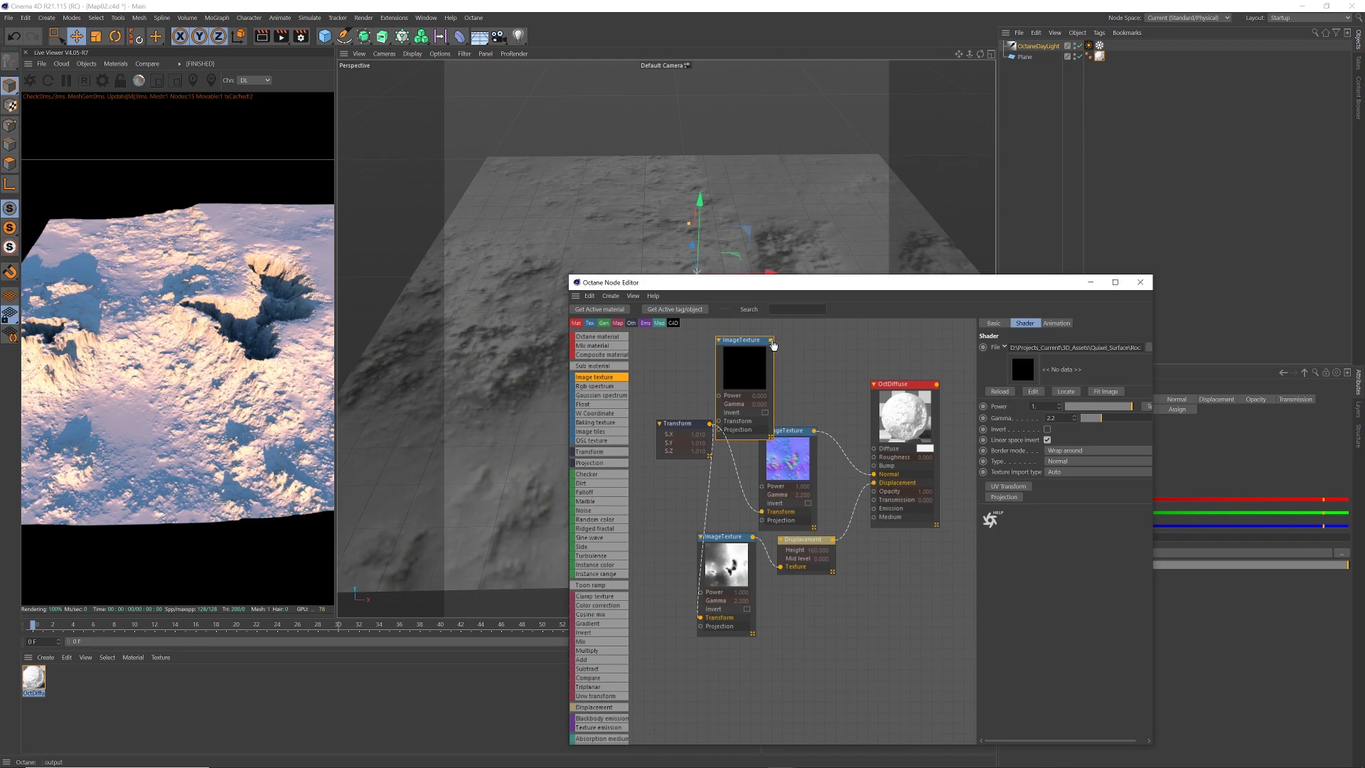
{"action": "left_click_drag", "start_coordinate": [771, 341], "coordinate": [880, 455]}
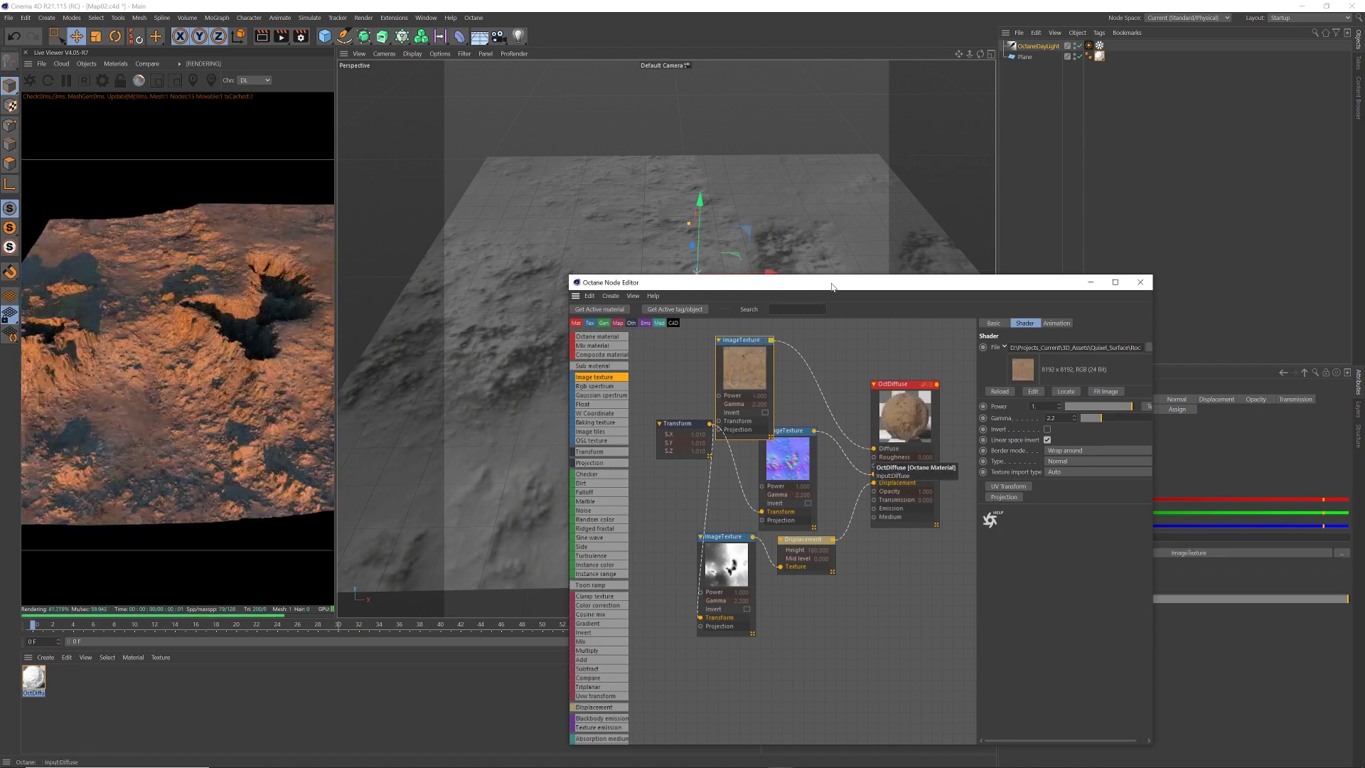
Add a Mix texture node above the diffuse material node
{"action": "mouse_move", "coordinate": [824, 286]}
{"action": "left_mouse_down"}
{"action": "mouse_move", "coordinate": [839, 289]}
{"action": "mouse_move", "coordinate": [816, 287]}
{"action": "left_mouse_up"}
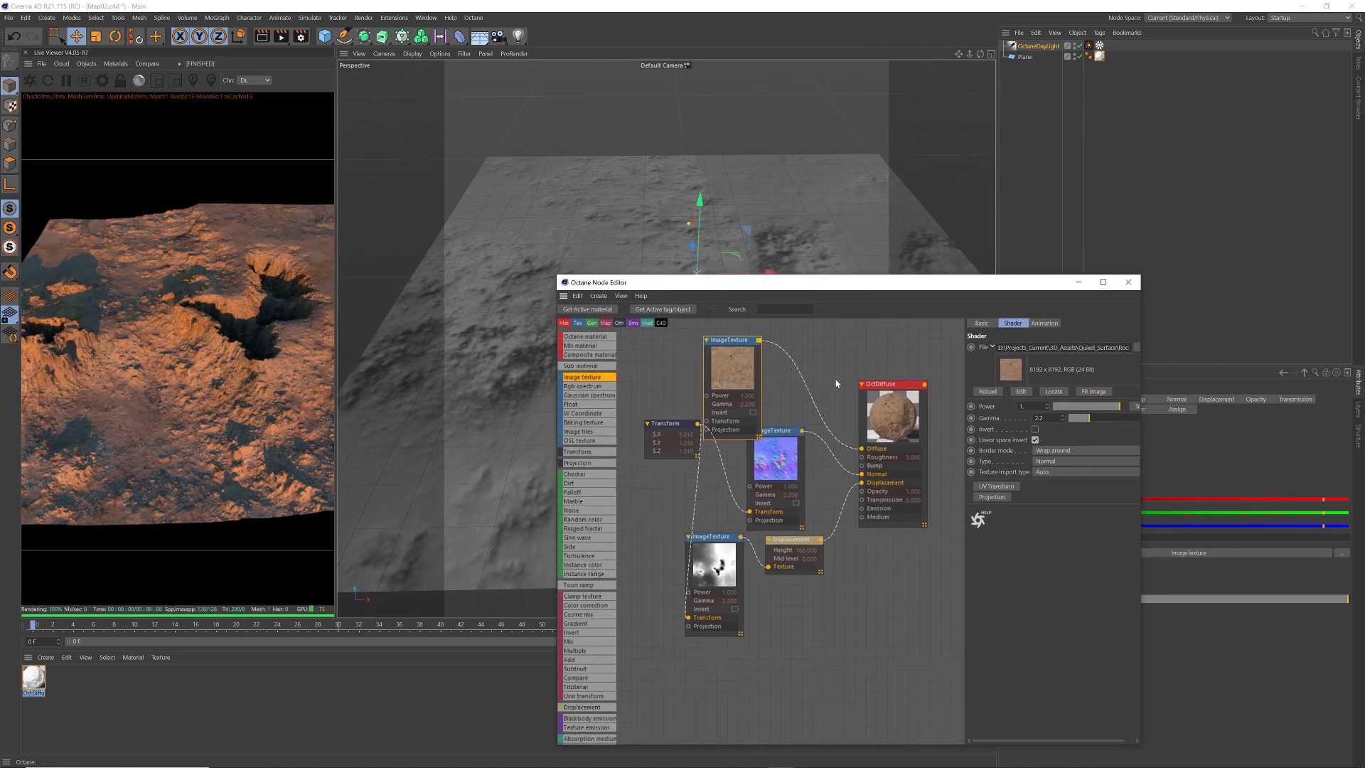
{"action": "middle_click_drag", "start_coordinate": [836, 383], "coordinate": [845, 423]}
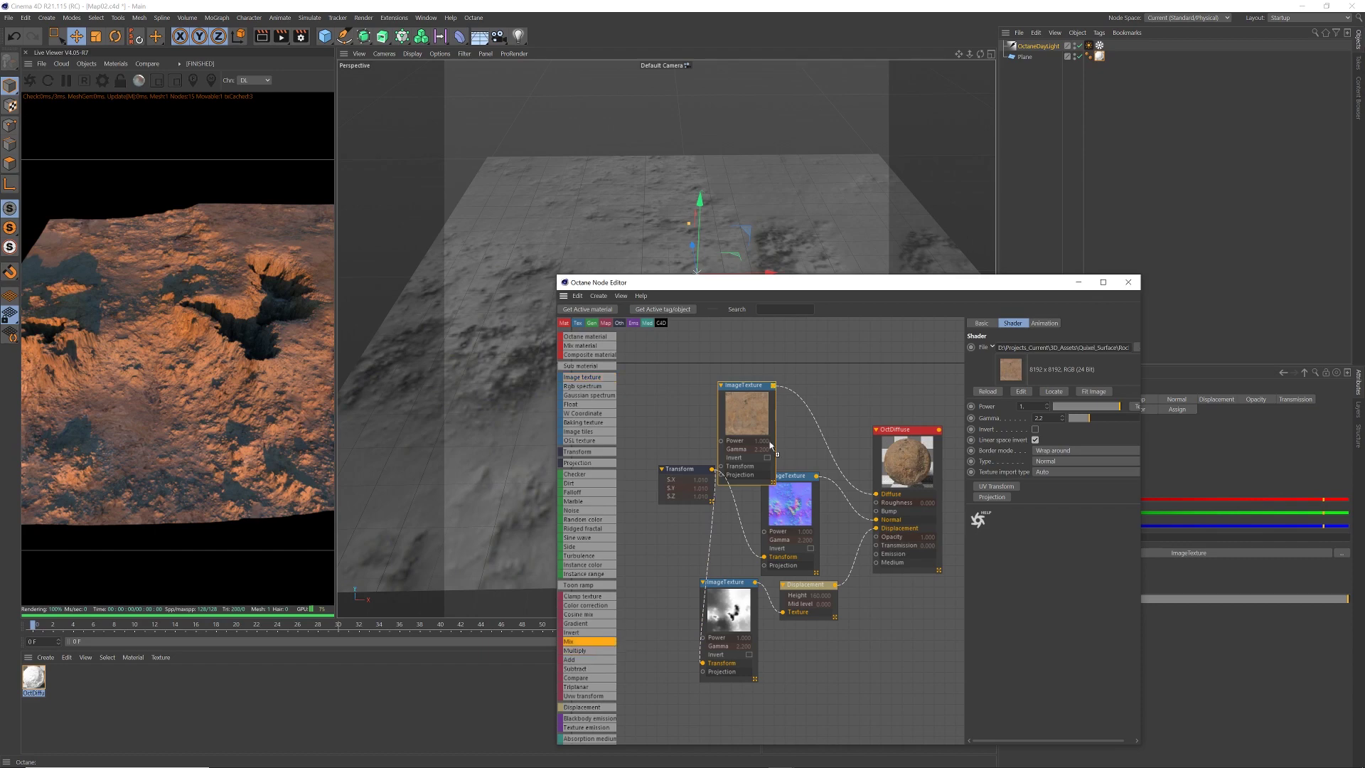
{"action": "left_click", "coordinate": [827, 370]}
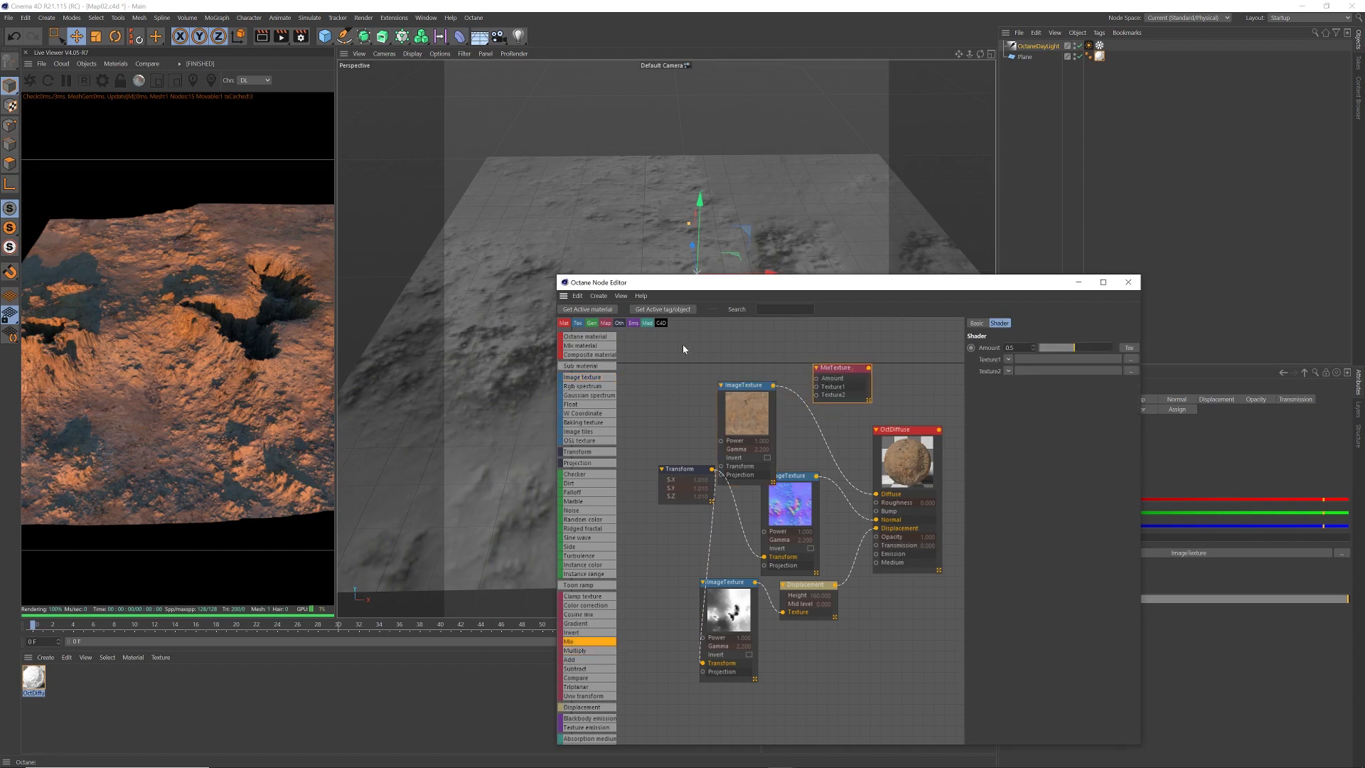
Add an Image Texture node with the heatmap1_New Layer0_Default0 image from the project's C4D/tex folder
{"action": "left_click_drag", "start_coordinate": [672, 354], "coordinate": [673, 349]}
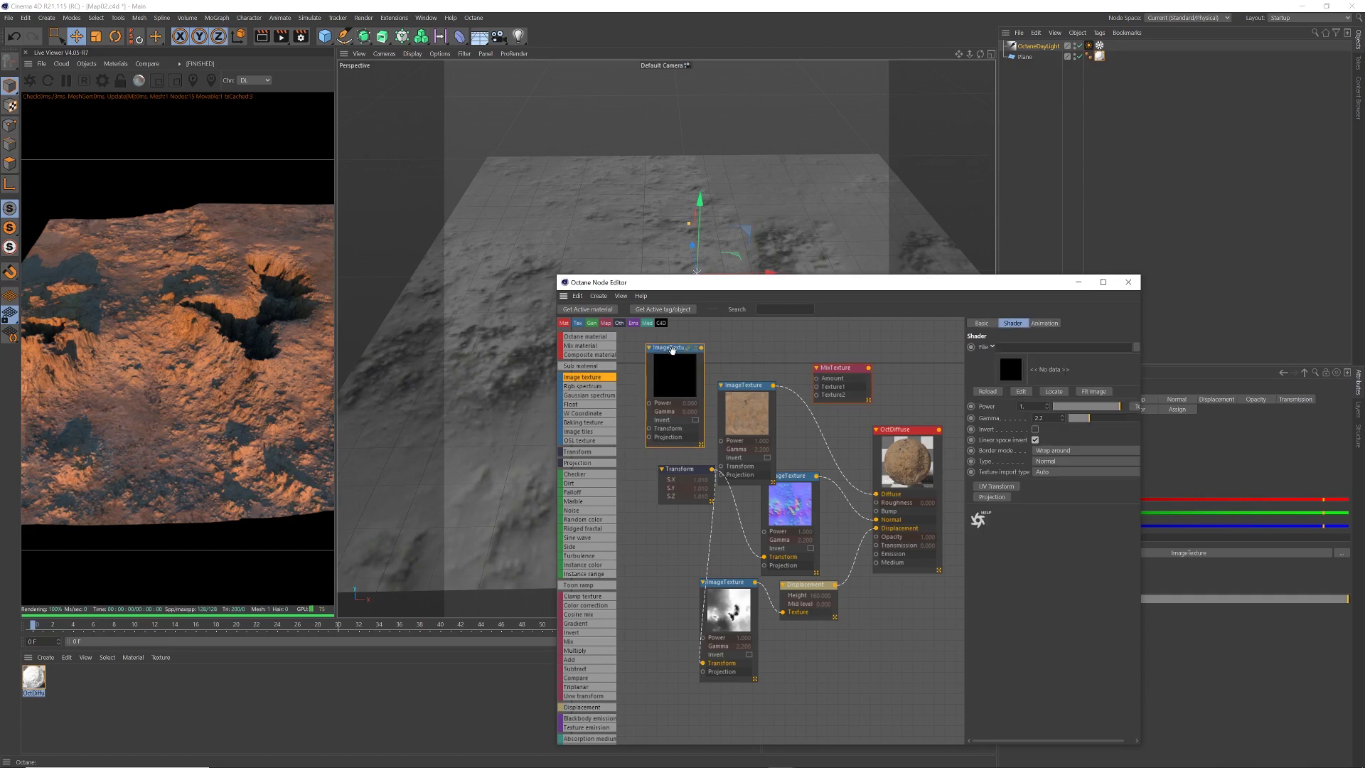
{"action": "left_click", "coordinate": [1135, 347]}
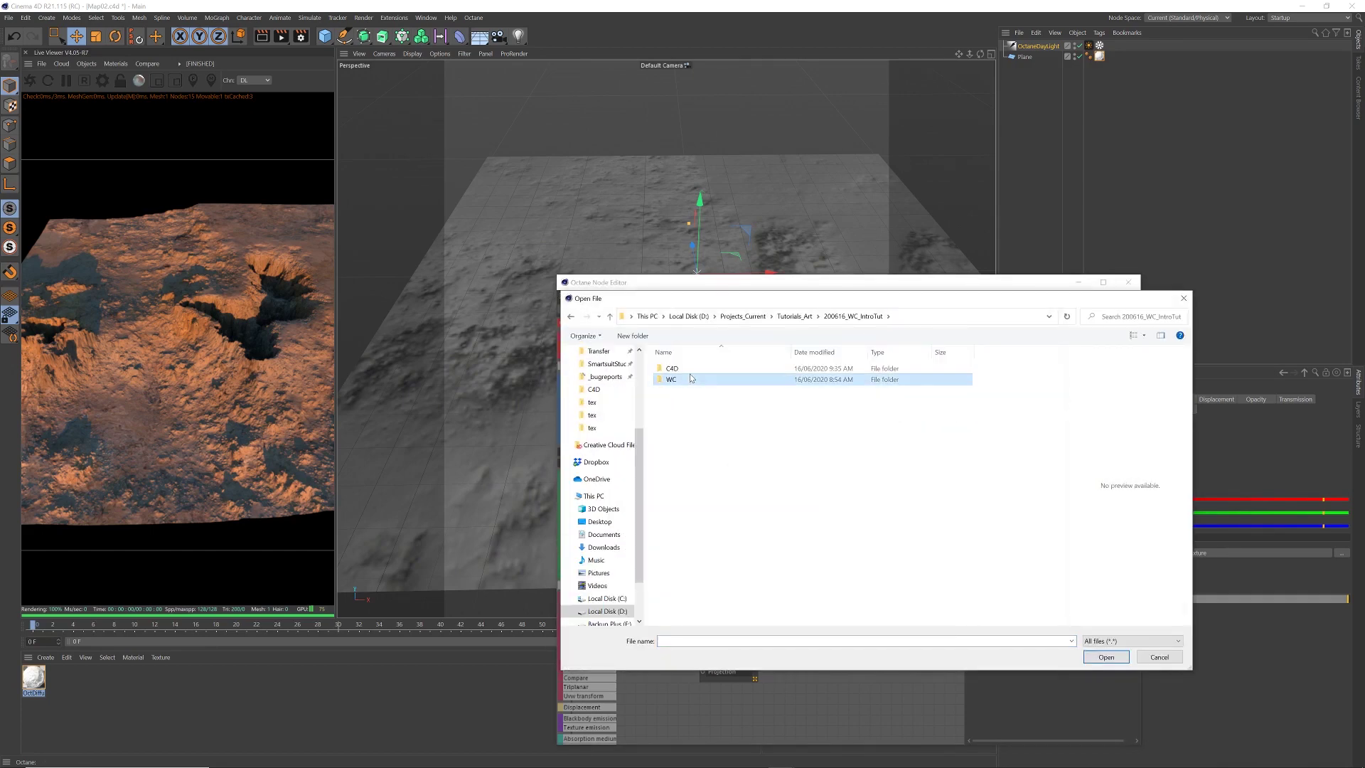
{"action": "double_click", "coordinate": [691, 378]}
{"action": "left_click", "coordinate": [610, 320]}
{"action": "double_click", "coordinate": [693, 370]}
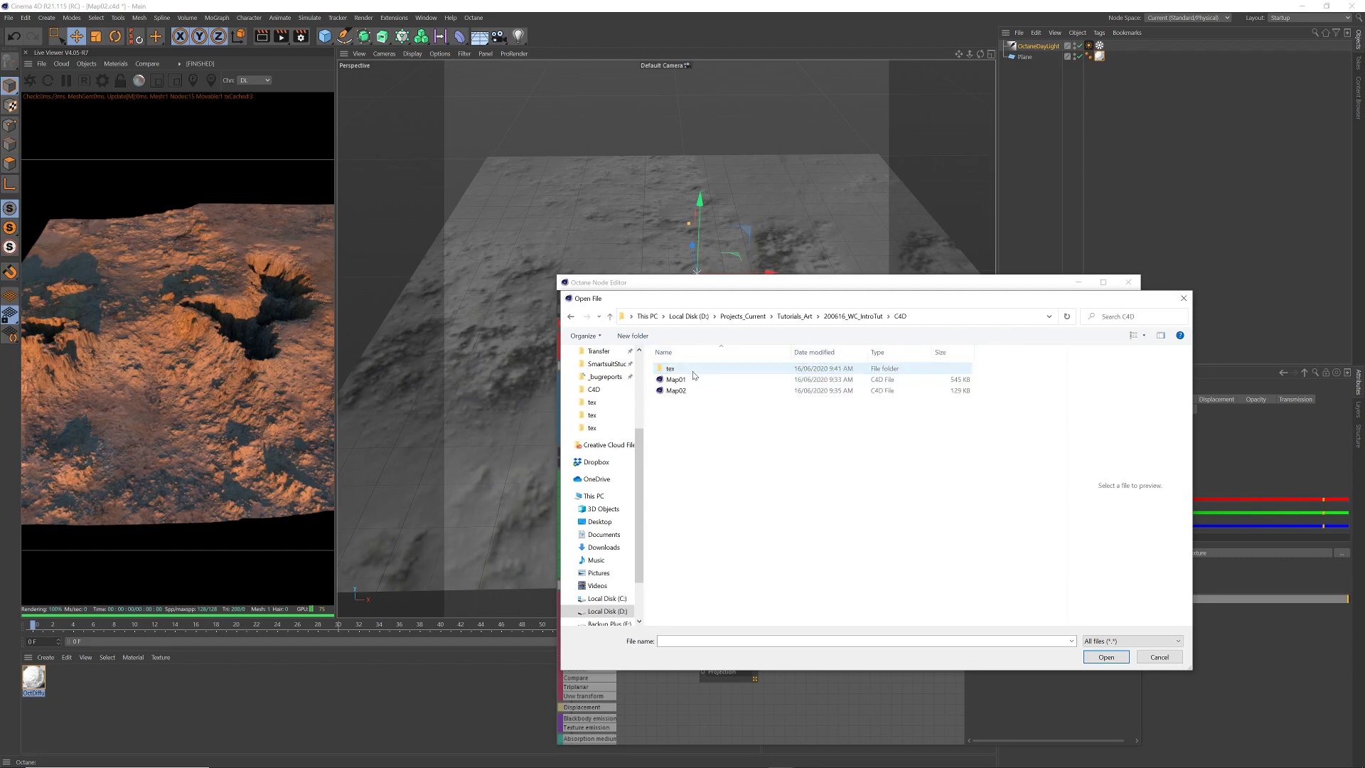
{"action": "double_click", "coordinate": [683, 370]}
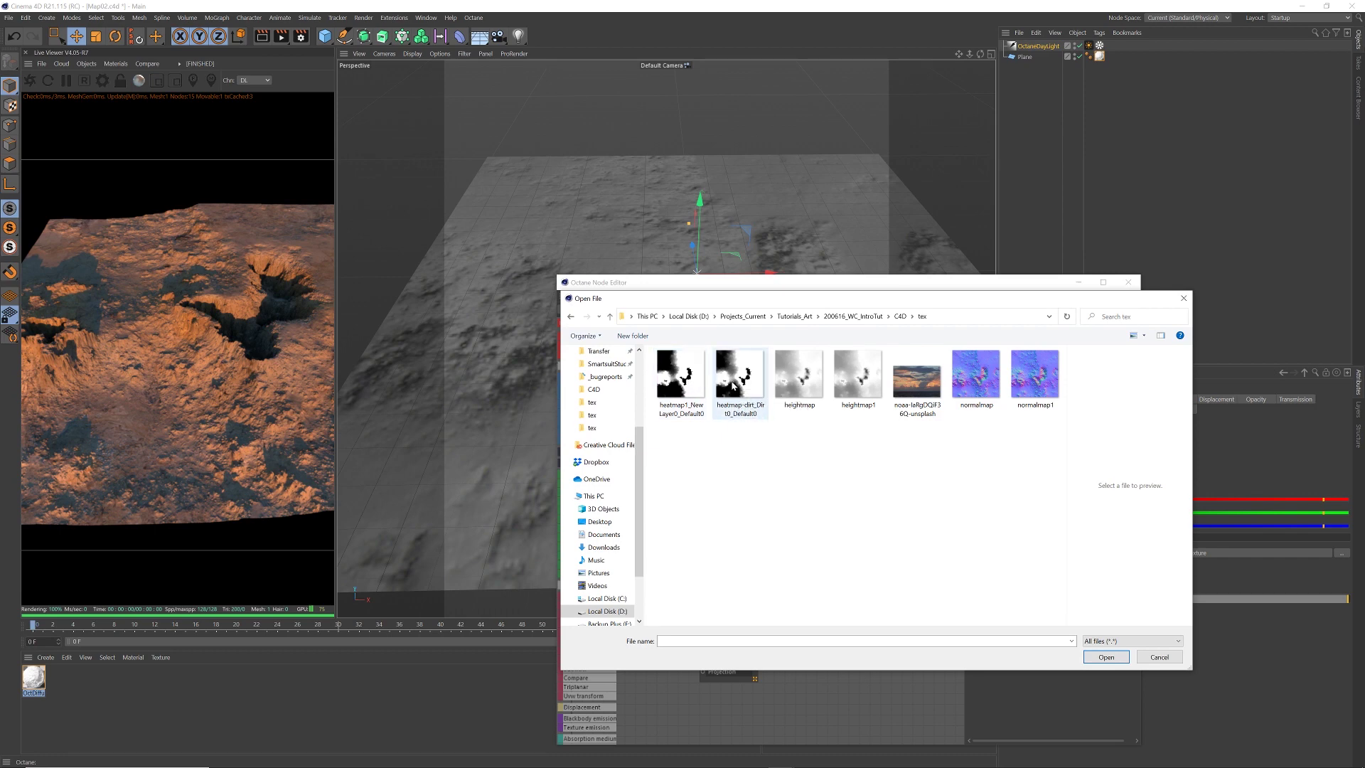
{"action": "left_click", "coordinate": [695, 387]}
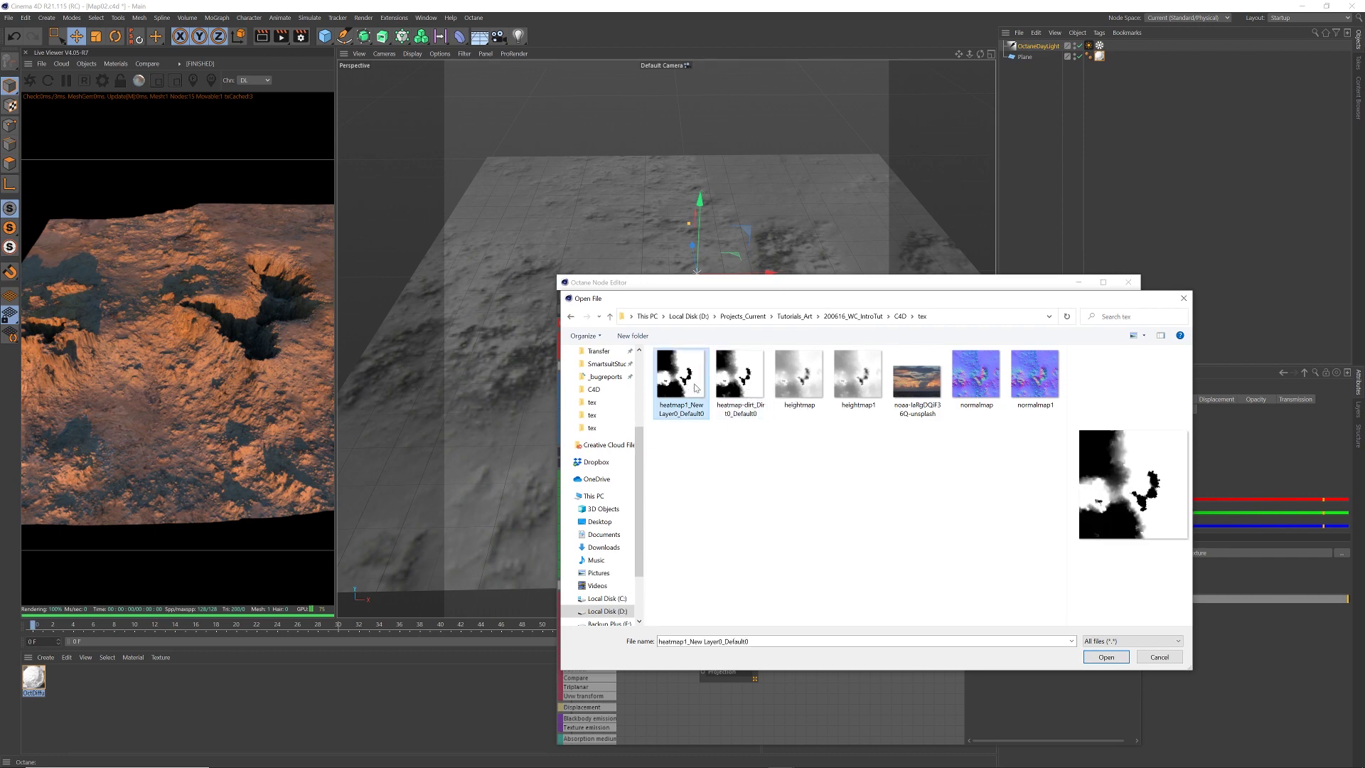
{"action": "left_click", "coordinate": [1106, 658]}
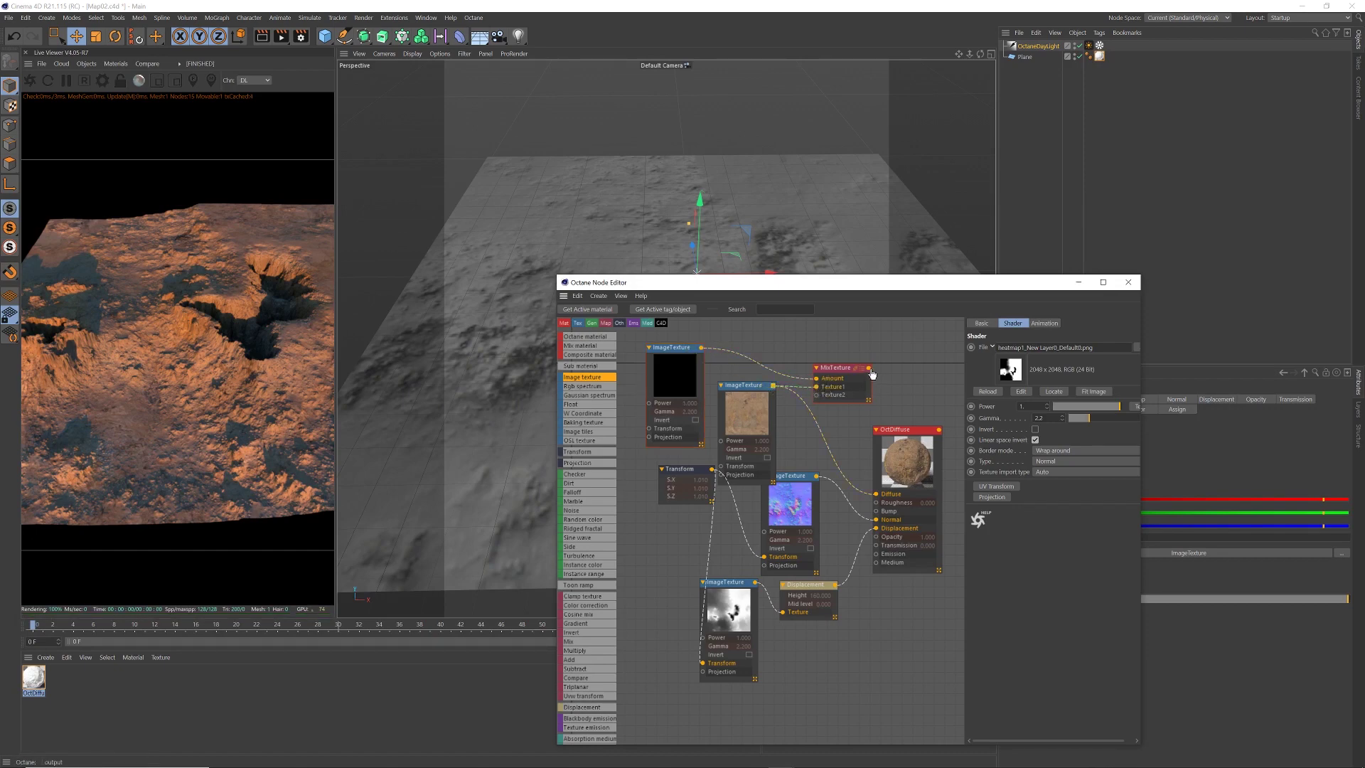
Connect the heatmap to the Mix node's Amount, the rock albedo to Texture1, and the Mix output to the material's Diffuse input
{"action": "left_click_drag", "start_coordinate": [881, 493], "coordinate": [879, 494]}
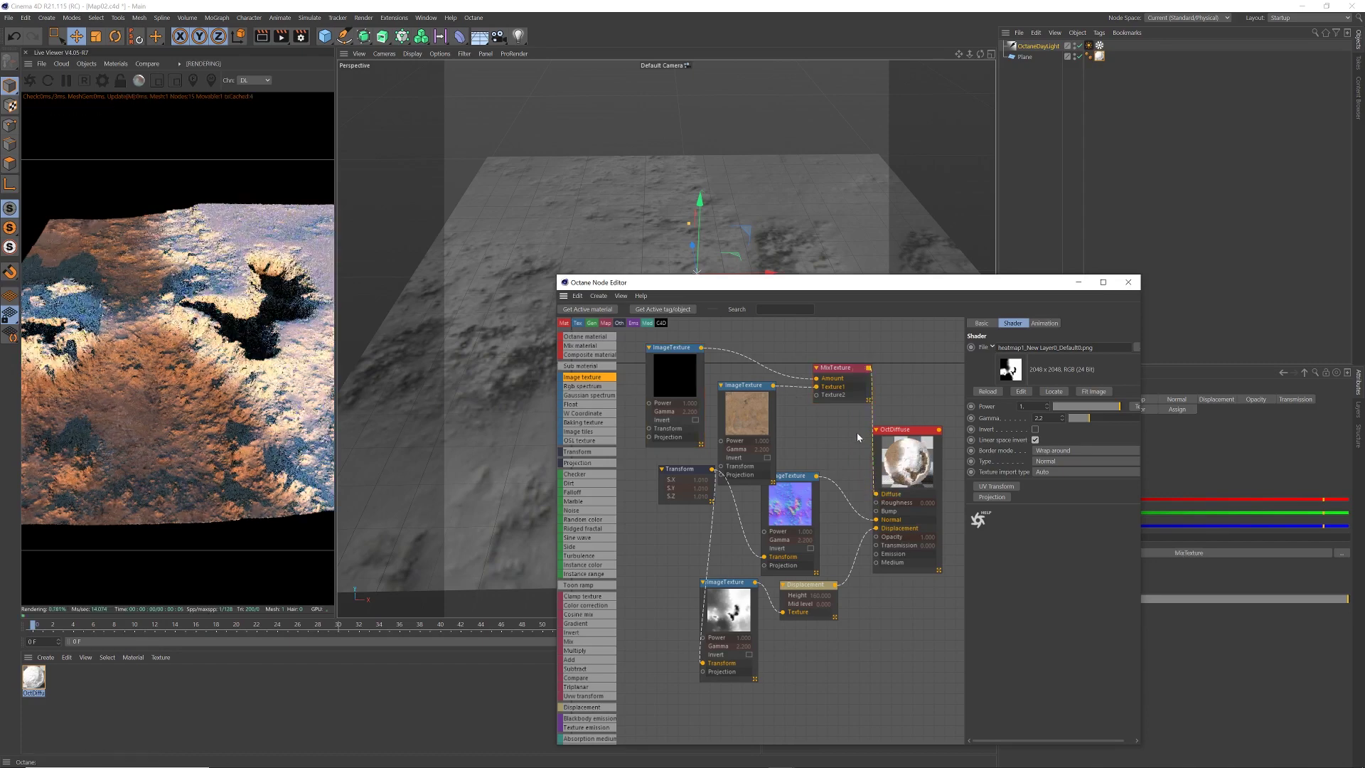
{"action": "left_click_drag", "start_coordinate": [801, 283], "coordinate": [821, 280]}
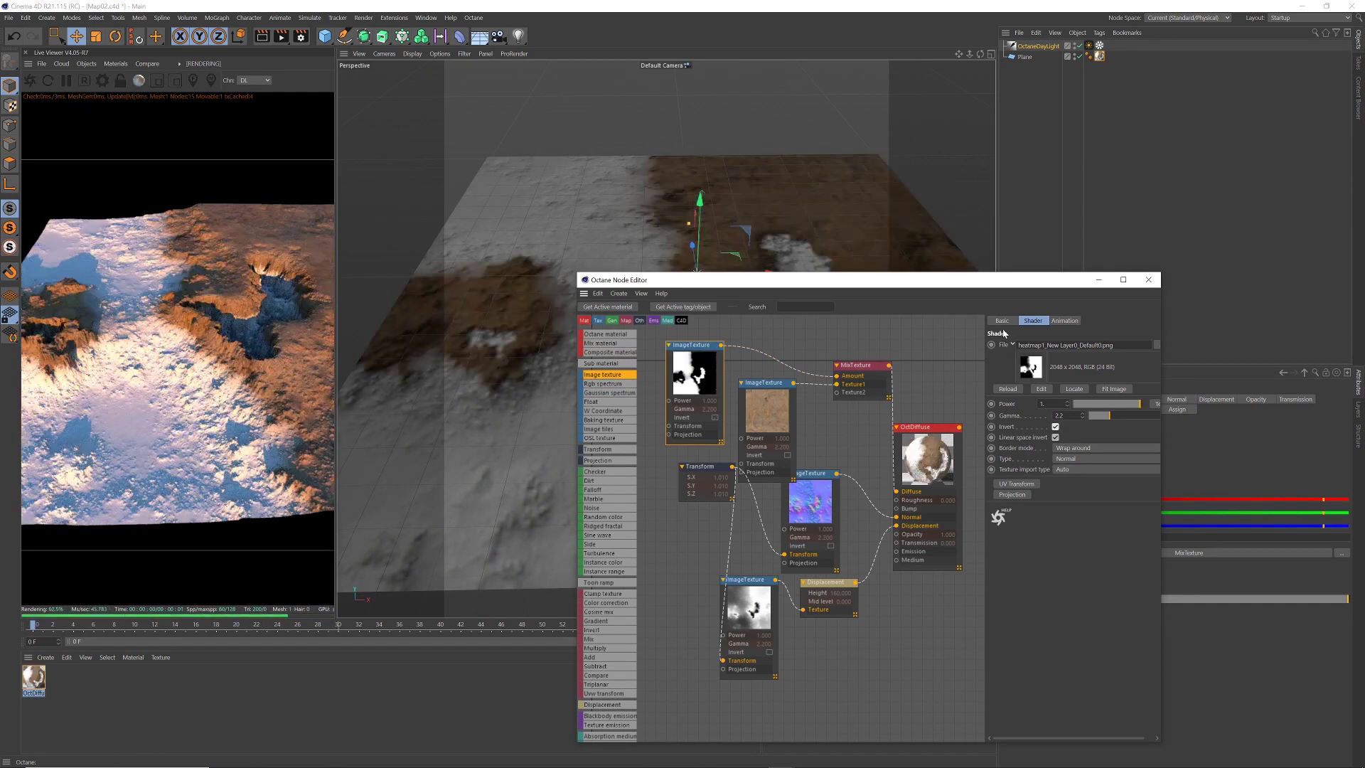
{"action": "mouse_move", "coordinate": [637, 217]}
{"action": "left_mouse_down", "text": "alt"}
{"action": "mouse_move", "coordinate": [669, 179]}
{"action": "mouse_move", "coordinate": [654, 222]}
{"action": "left_mouse_up", "text": "alt"}
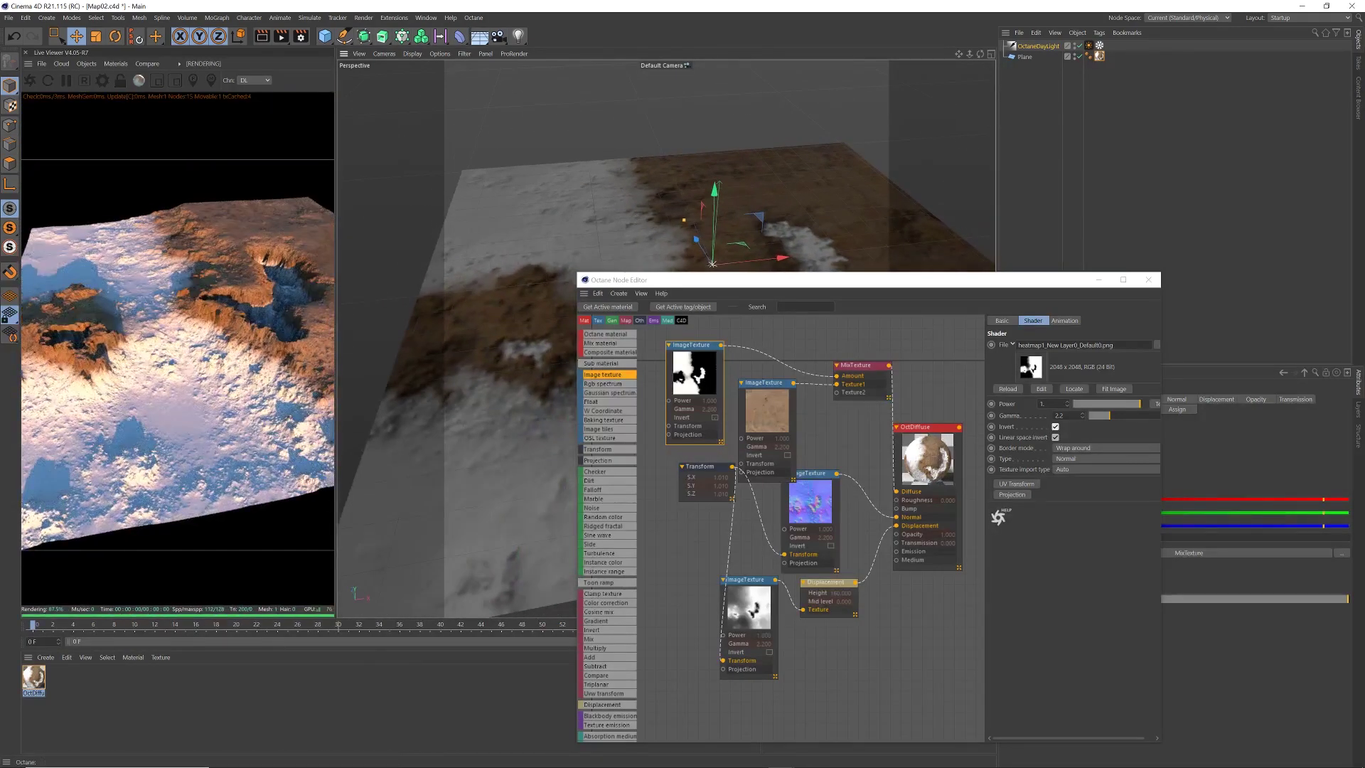
{"action": "left_click", "coordinate": [1009, 389]}
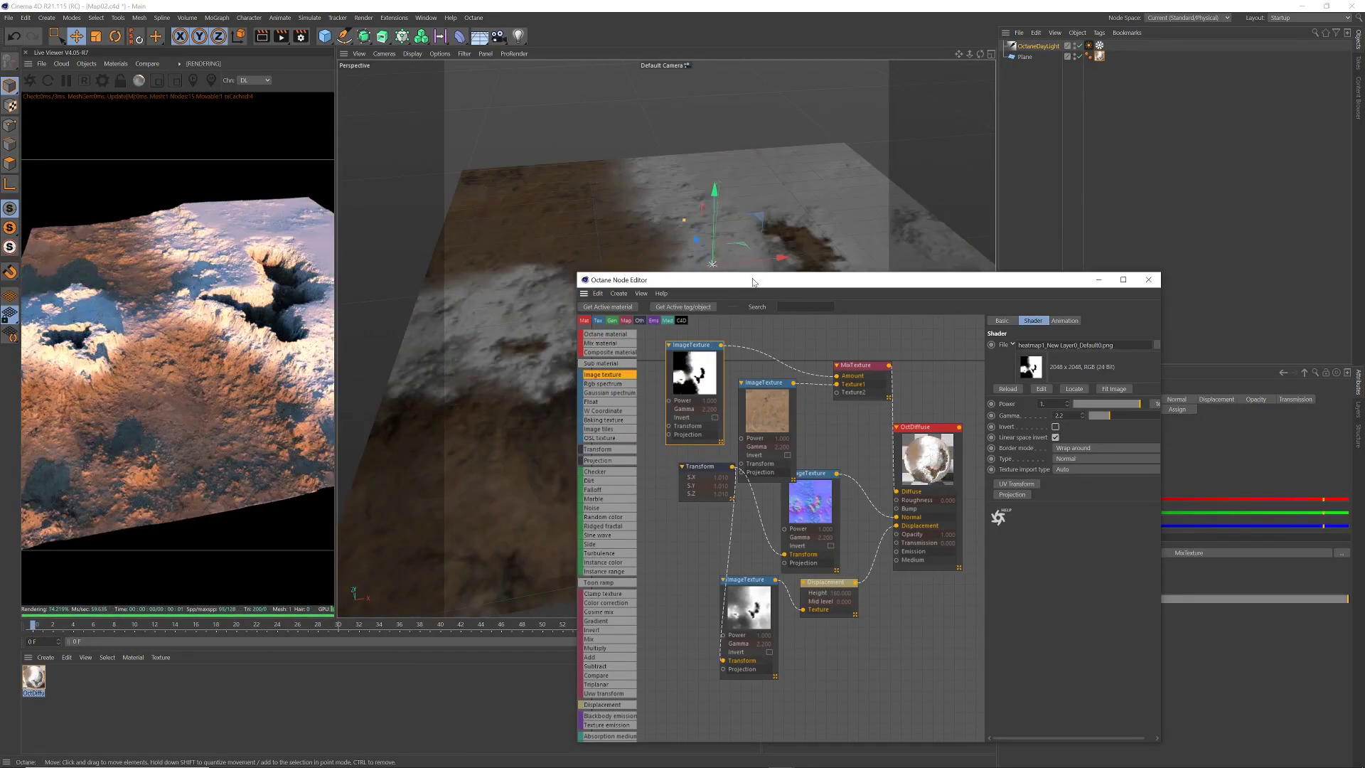
Inspect the heatmap-blended terrain from several angles and close the Octane Node Editor
{"action": "left_click_drag", "start_coordinate": [747, 279], "coordinate": [766, 299]}
{"action": "left_click_drag", "start_coordinate": [703, 241], "coordinate": [817, 311], "text": "alt"}
{"action": "left_click_drag", "start_coordinate": [742, 248], "coordinate": [715, 249], "text": "alt"}
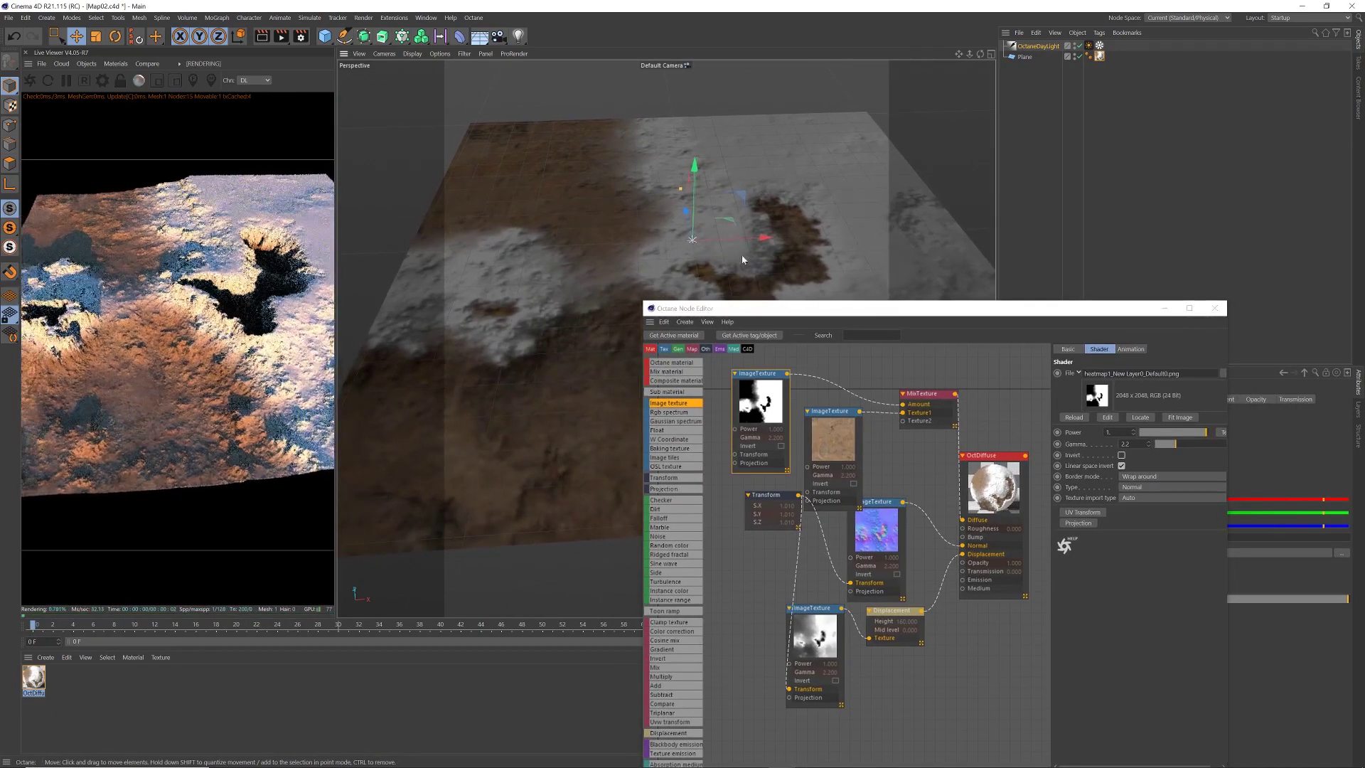
{"action": "mouse_move", "coordinate": [780, 314]}
{"action": "left_mouse_down"}
{"action": "mouse_move", "coordinate": [816, 308]}
{"action": "mouse_move", "coordinate": [791, 300]}
{"action": "left_mouse_up"}
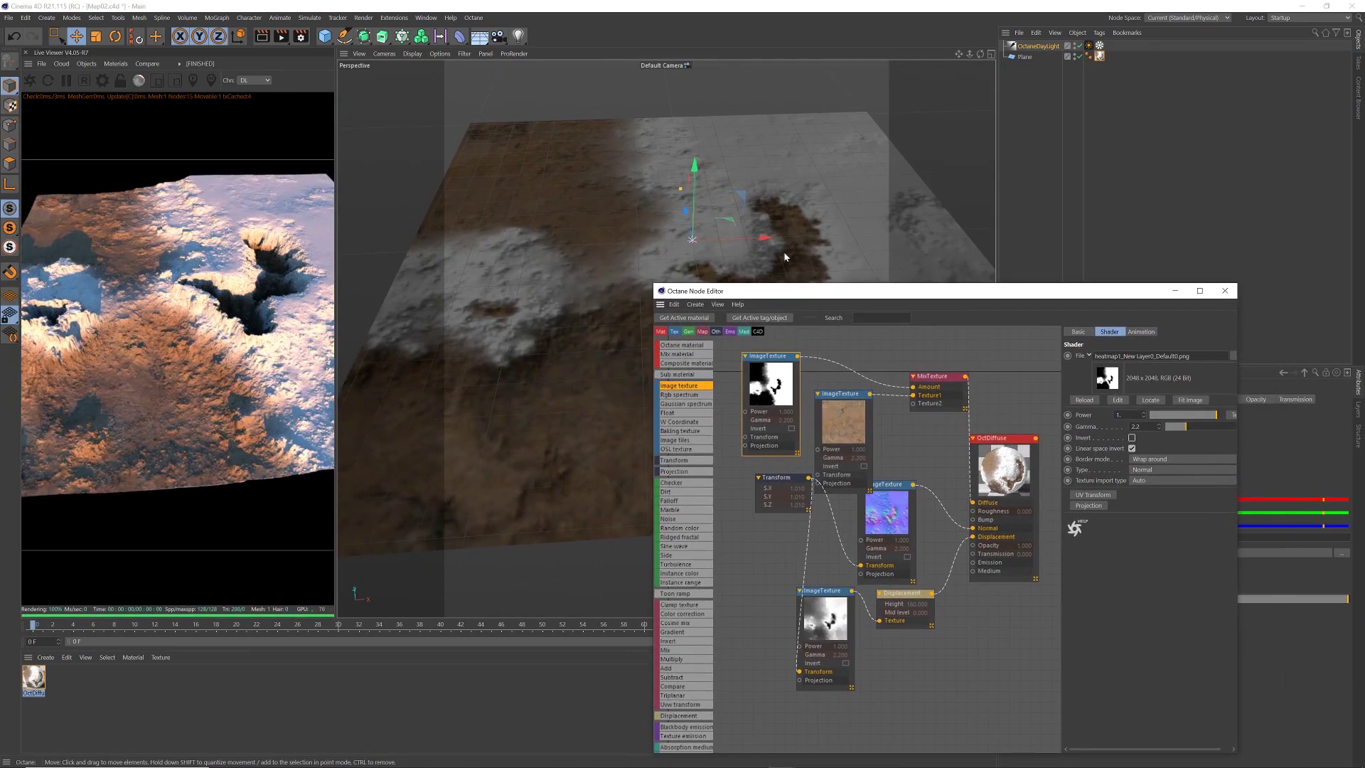
{"action": "left_click_drag", "start_coordinate": [745, 257], "coordinate": [819, 222], "text": "alt"}
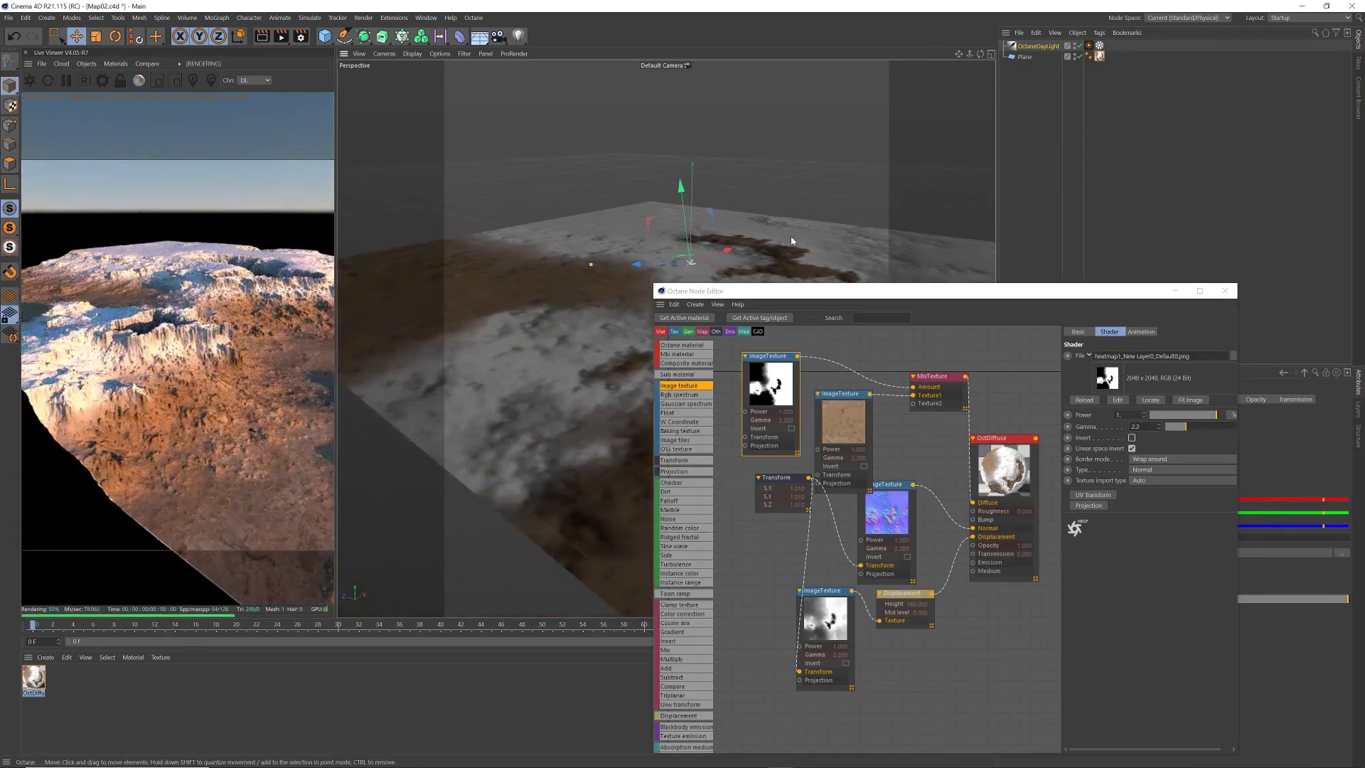
{"action": "left_click_drag", "start_coordinate": [815, 294], "coordinate": [839, 294]}
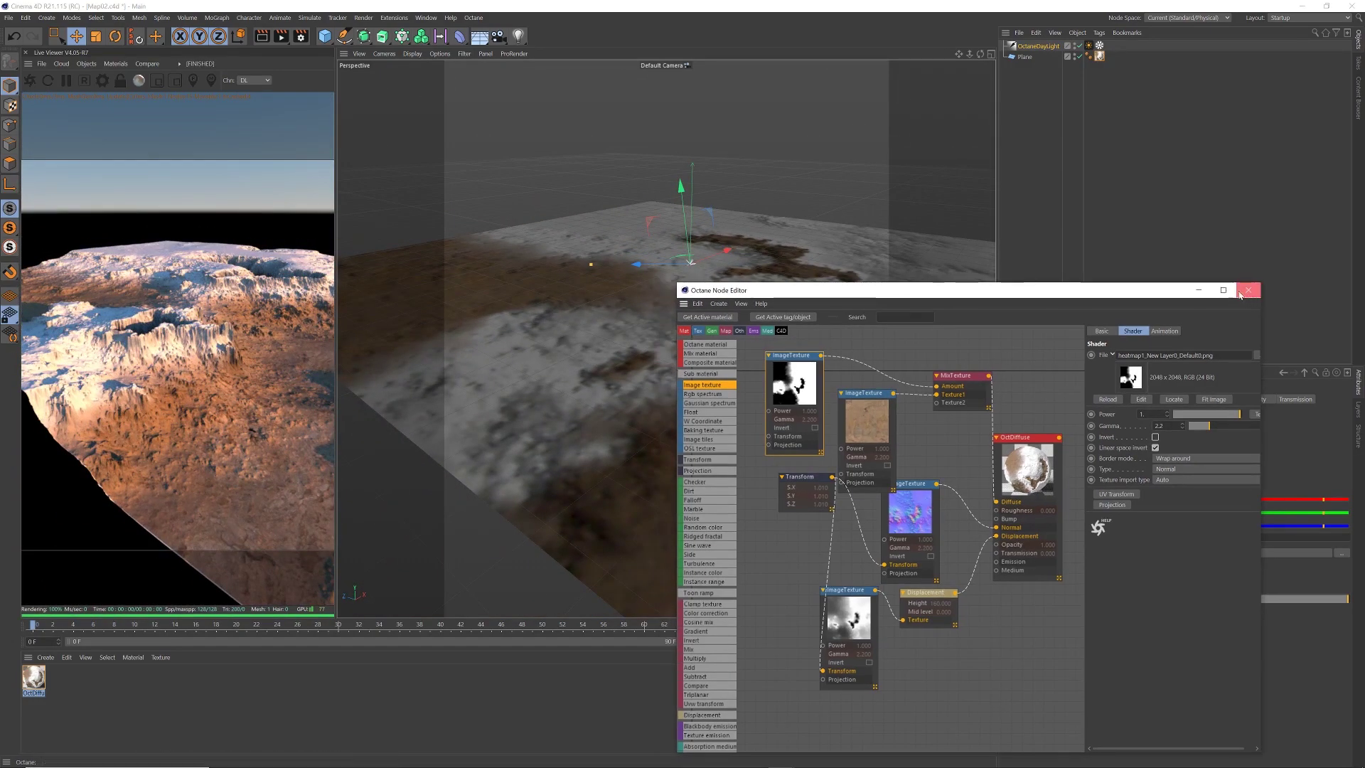
{"action": "left_click", "coordinate": [1248, 290]}
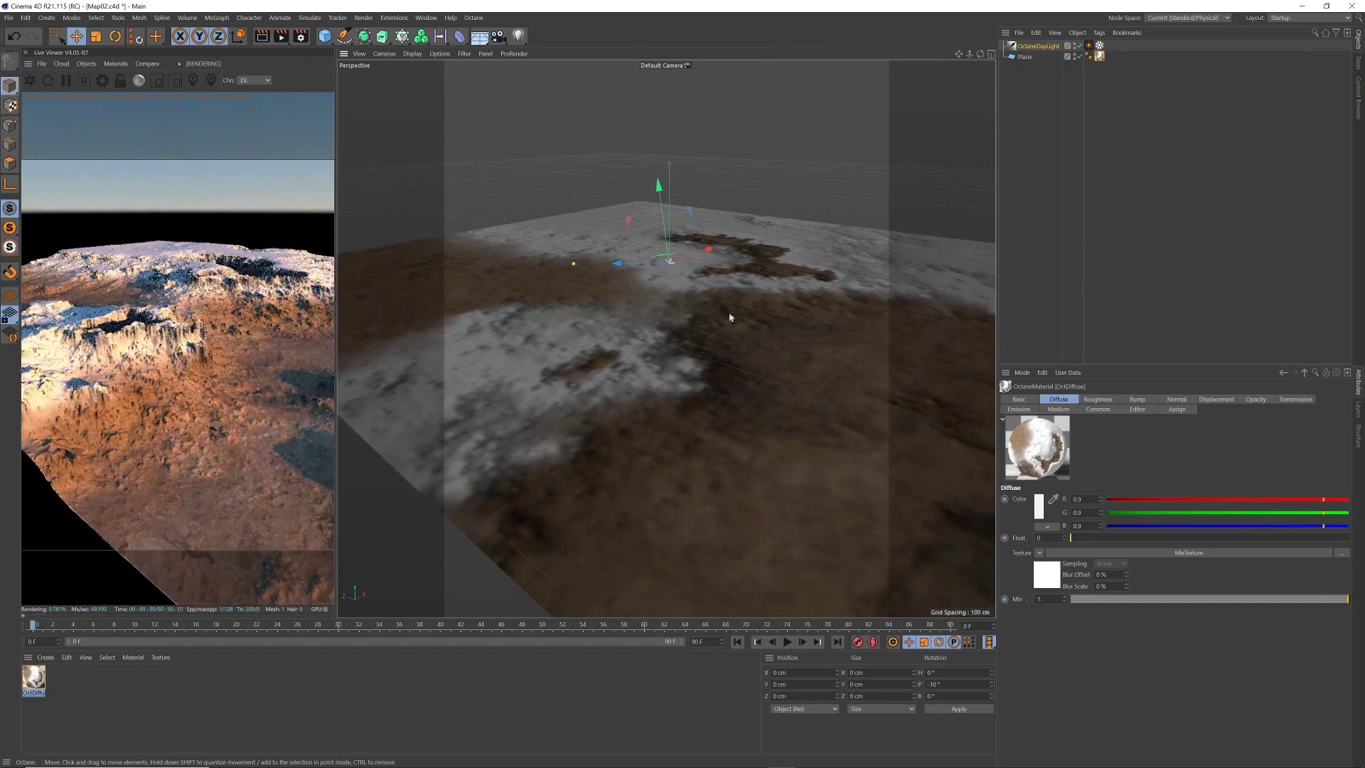
{"action": "mouse_move", "coordinate": [740, 310]}
{"action": "left_mouse_down", "text": "alt"}
{"action": "mouse_move", "coordinate": [678, 320]}
{"action": "mouse_move", "coordinate": [718, 318]}
{"action": "left_mouse_up", "text": "alt"}
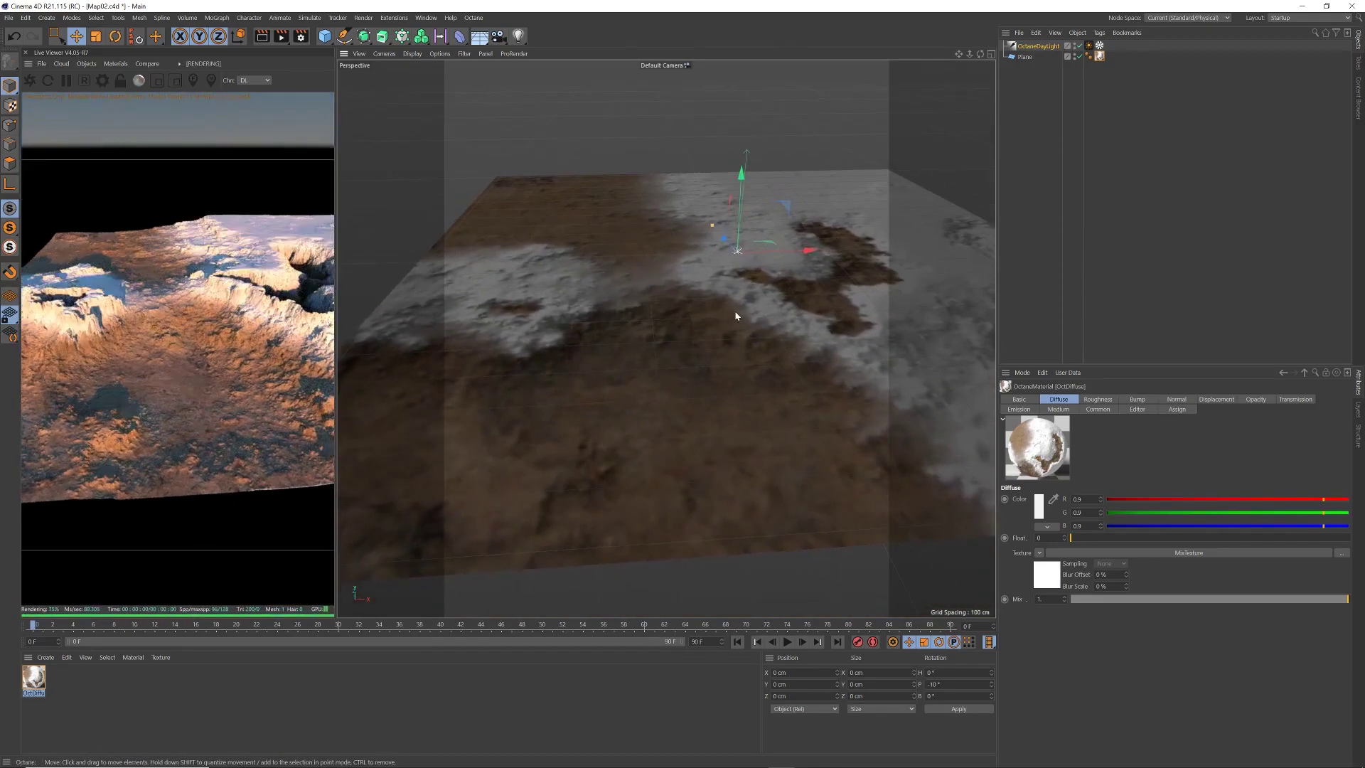
Feed a second rock image into the Mix node's Texture2 and drive the material's Roughness with the inverted height map
{"action": "left_click", "coordinate": [1100, 65]}
{"action": "double_click", "coordinate": [1099, 64]}
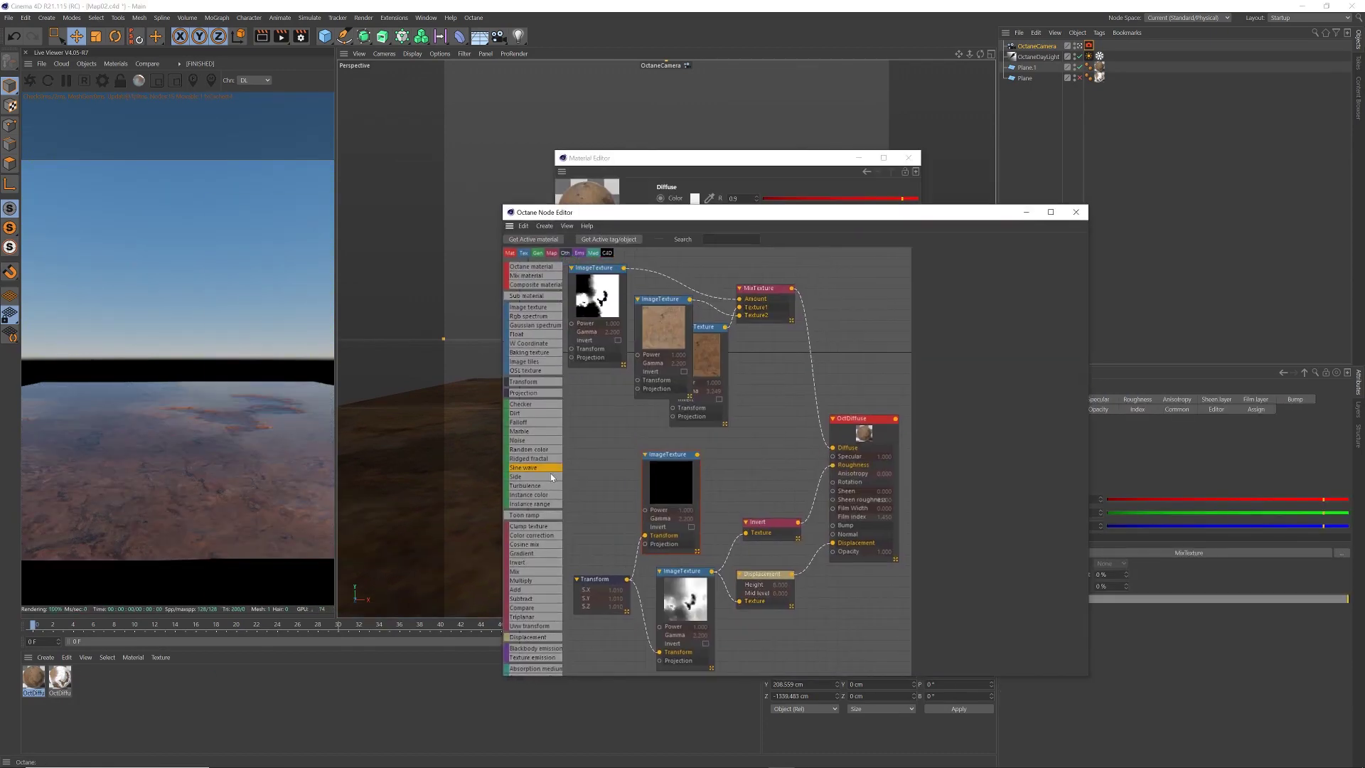
{"action": "left_click_drag", "start_coordinate": [510, 528], "coordinate": [750, 389]}
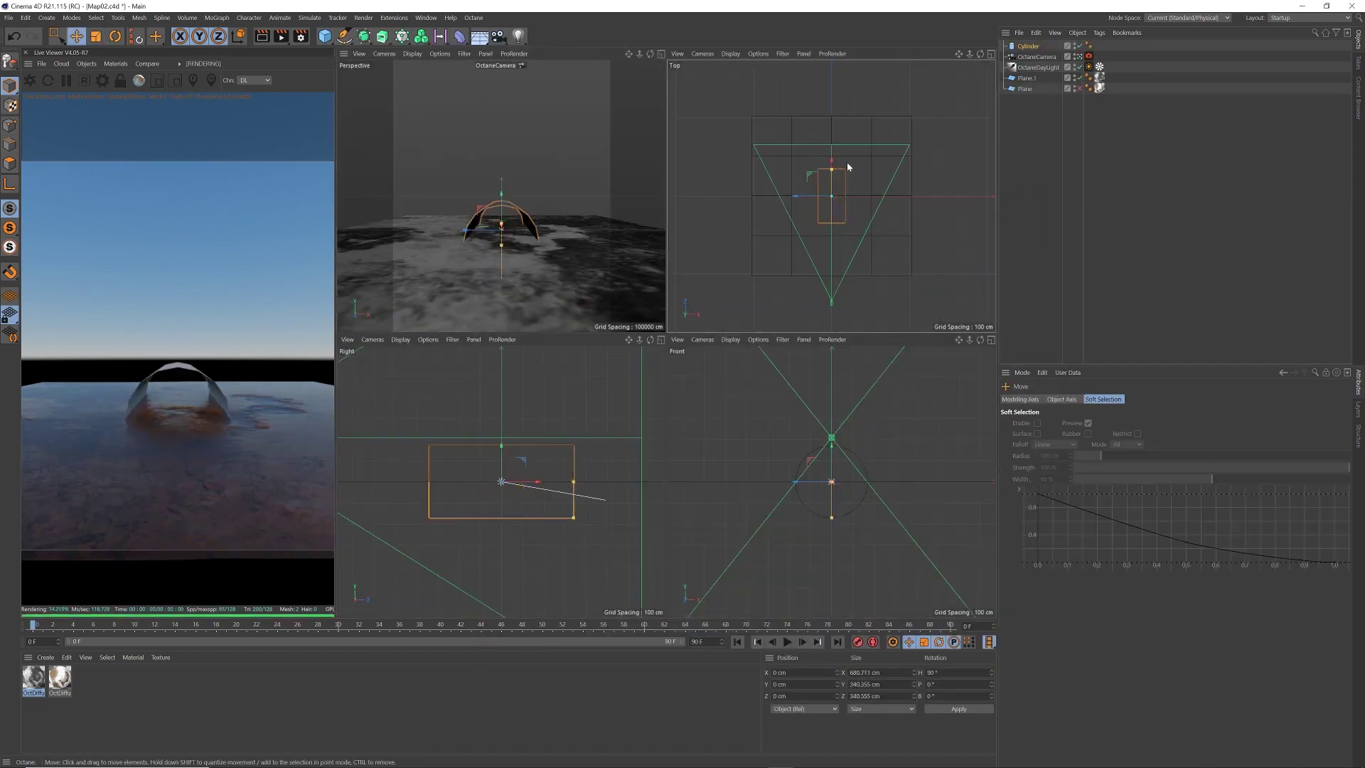
Form a rock-textured cave tunnel around the camera from overlapping cylinders, with a cloudy-sky background plane parented to the OctaneCamera
{"action": "left_click", "coordinate": [64, 677]}
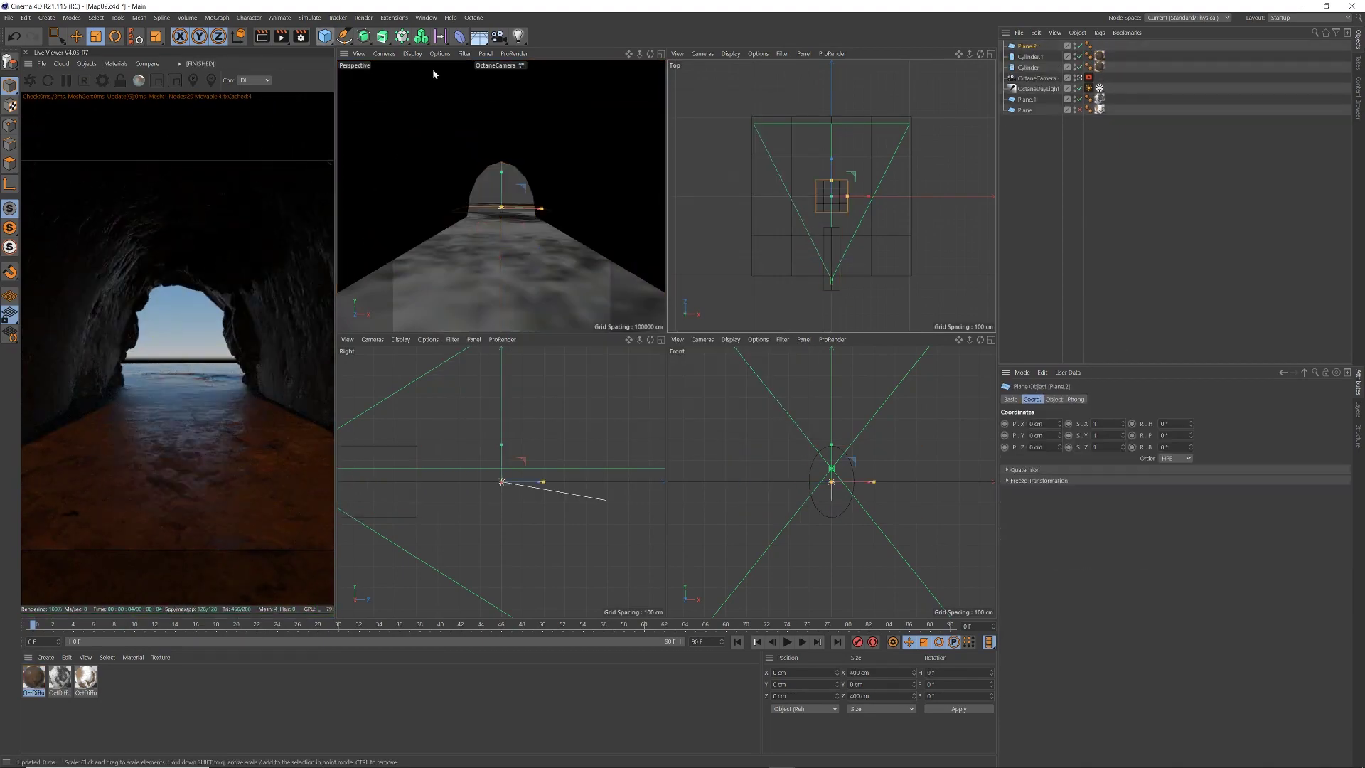
{"action": "left_click_drag", "start_coordinate": [875, 542], "coordinate": [777, 482]}
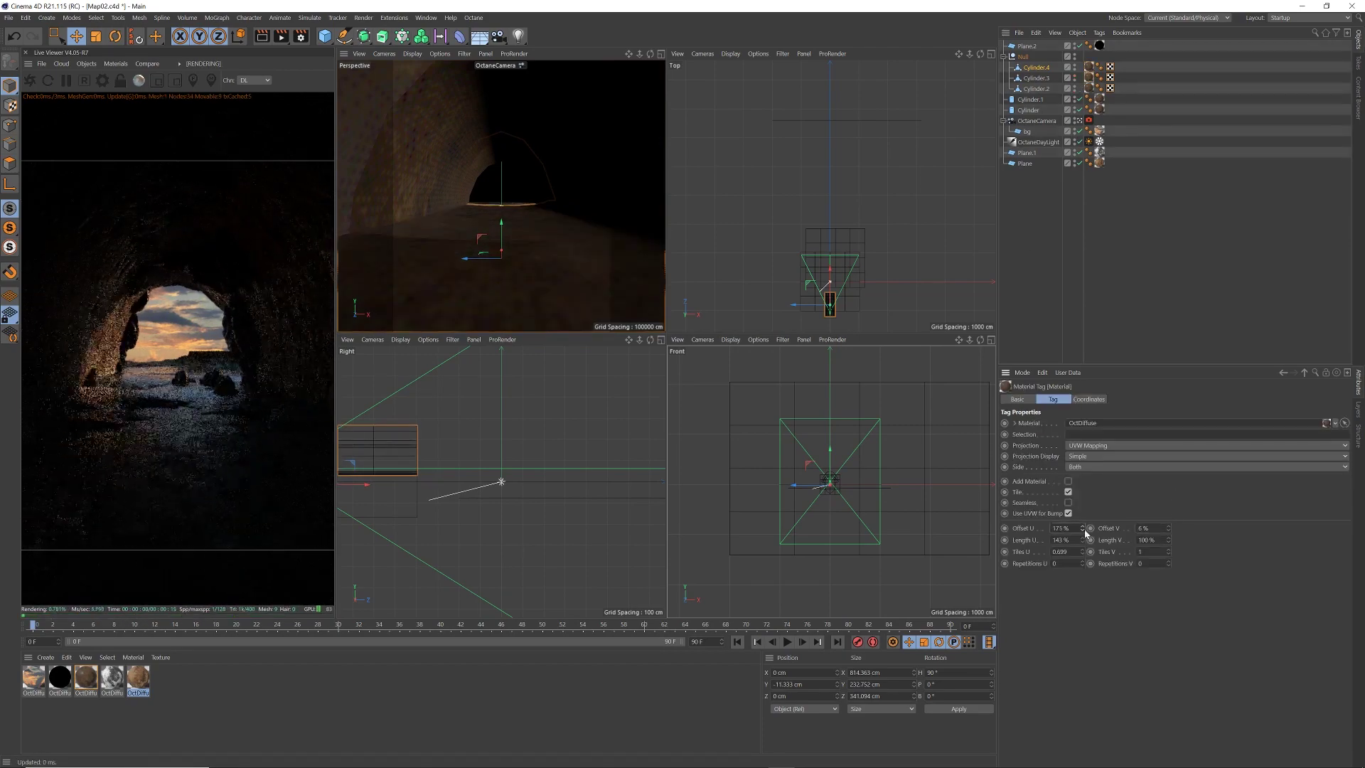
{"action": "left_click", "coordinate": [1075, 214]}
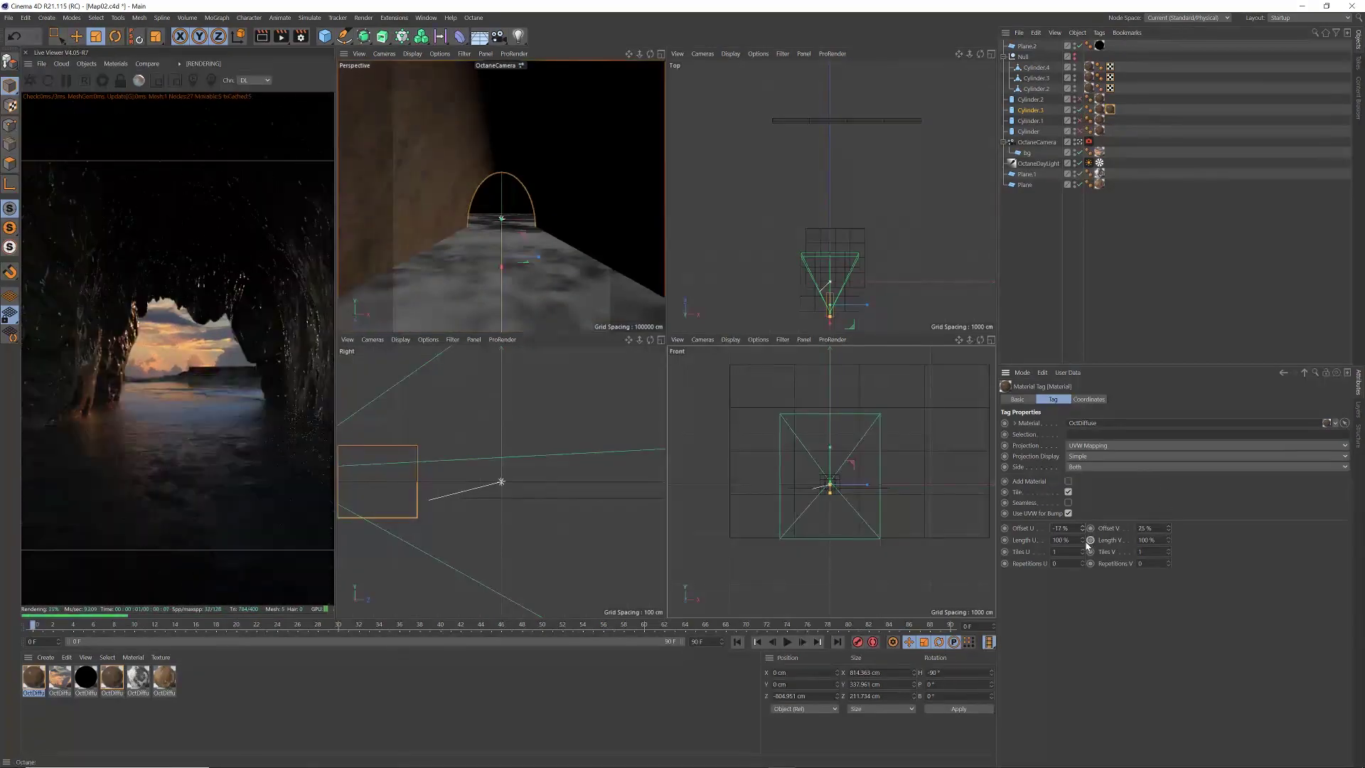
Scale Cylinder.3 down to a height of 570.869 cm with its material's Offset U at 4 %, and duplicate it
{"action": "left_click_drag", "start_coordinate": [910, 473], "coordinate": [845, 473]}
{"action": "left_click_drag", "start_coordinate": [1082, 528], "coordinate": [1082, 533]}
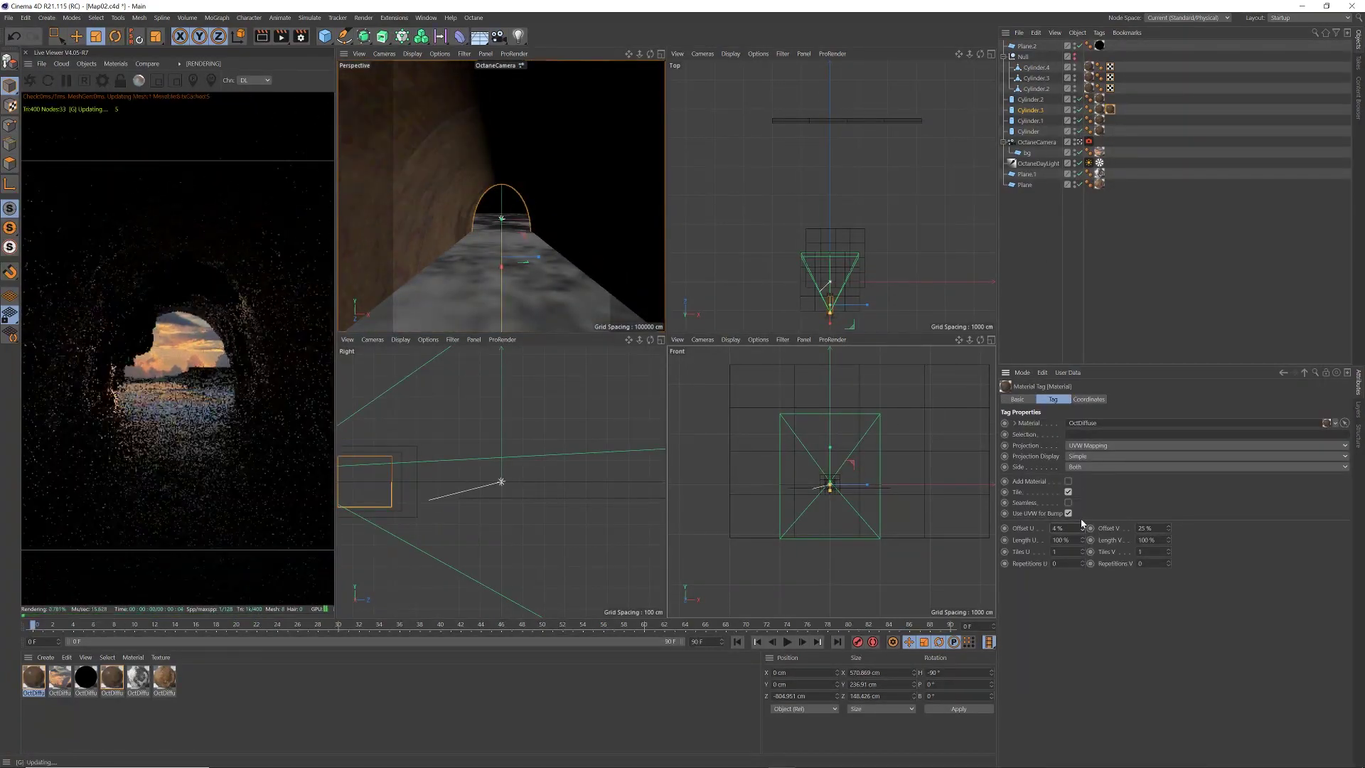
{"action": "key", "text": "ctrl+c"}
{"action": "key", "text": "ctrl+v"}
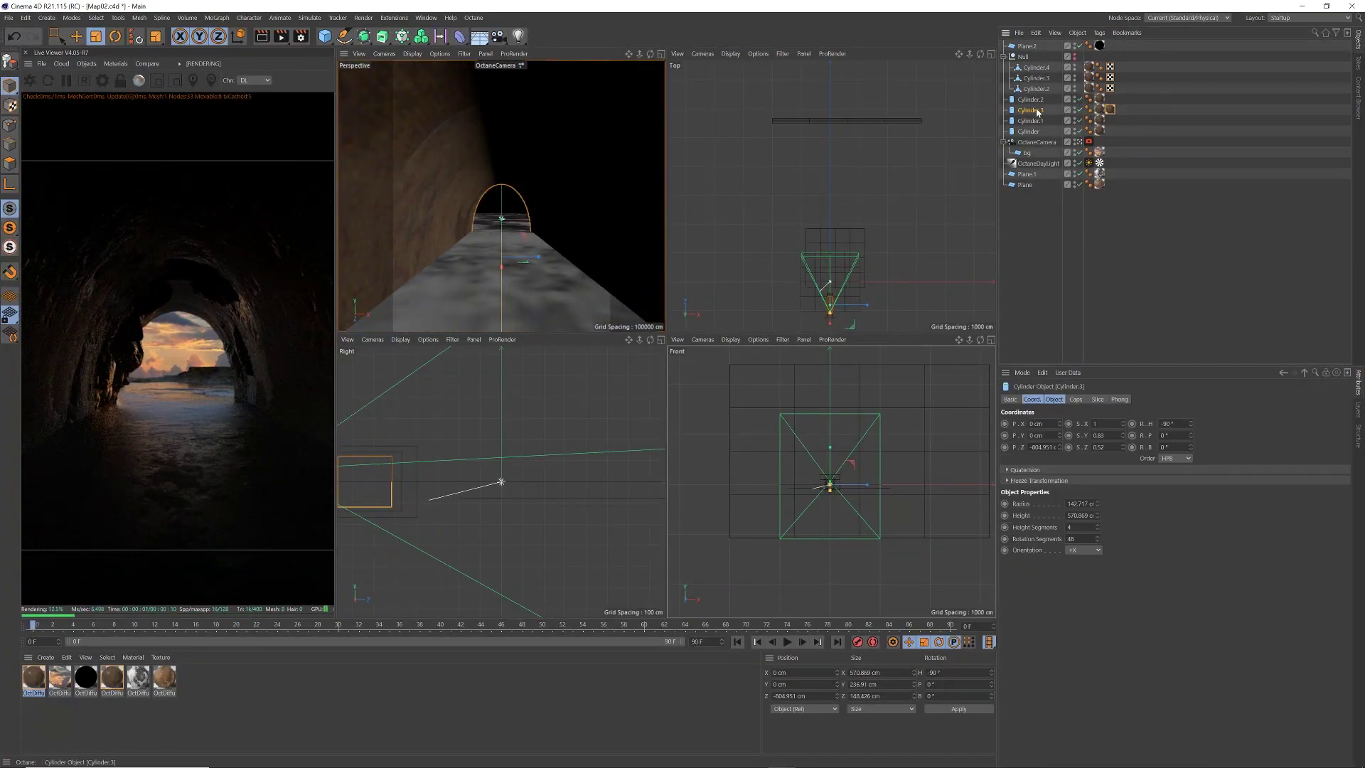
{"action": "left_click_drag", "start_coordinate": [1082, 528], "coordinate": [1167, 521]}
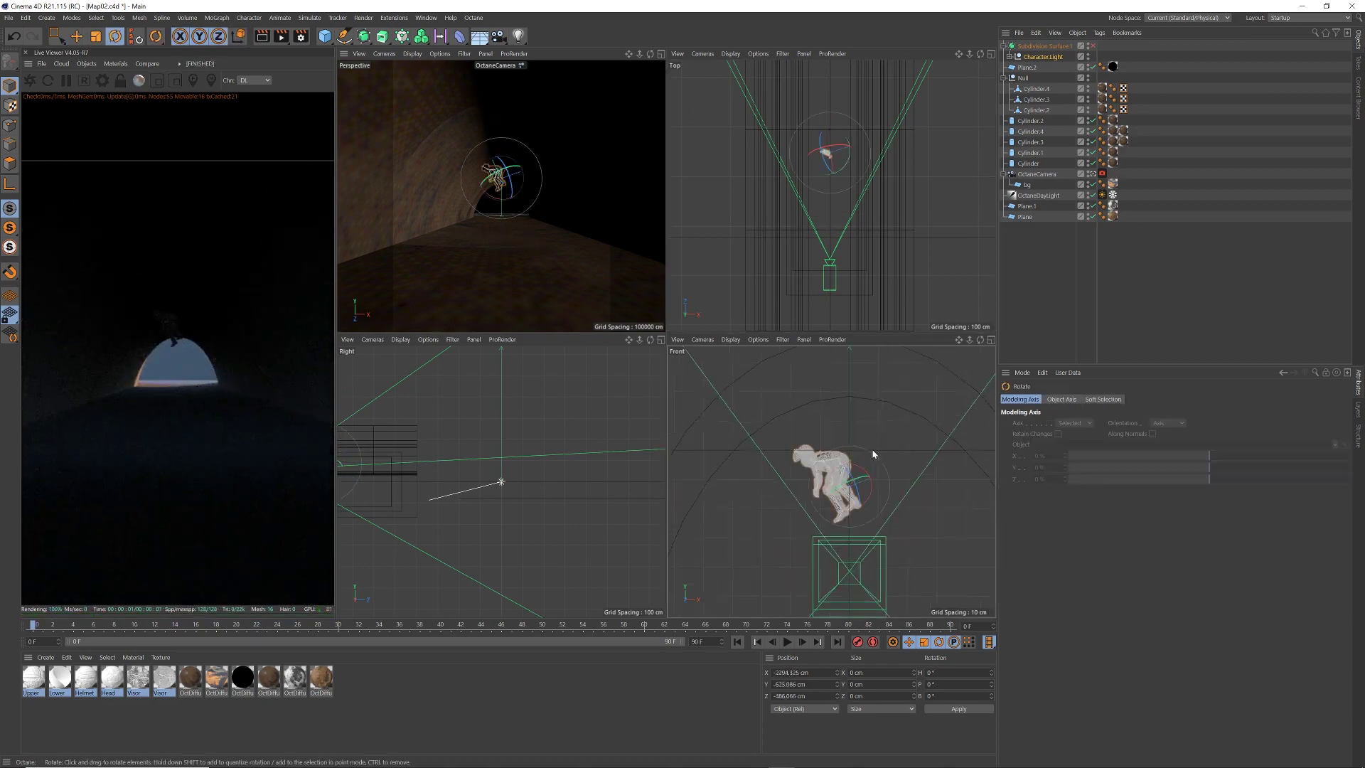
Rotate the astronaut figure upright inside the cave and relink the upperbody_d.tga texture in its Upper material
{"action": "left_click_drag", "start_coordinate": [874, 450], "coordinate": [864, 472]}
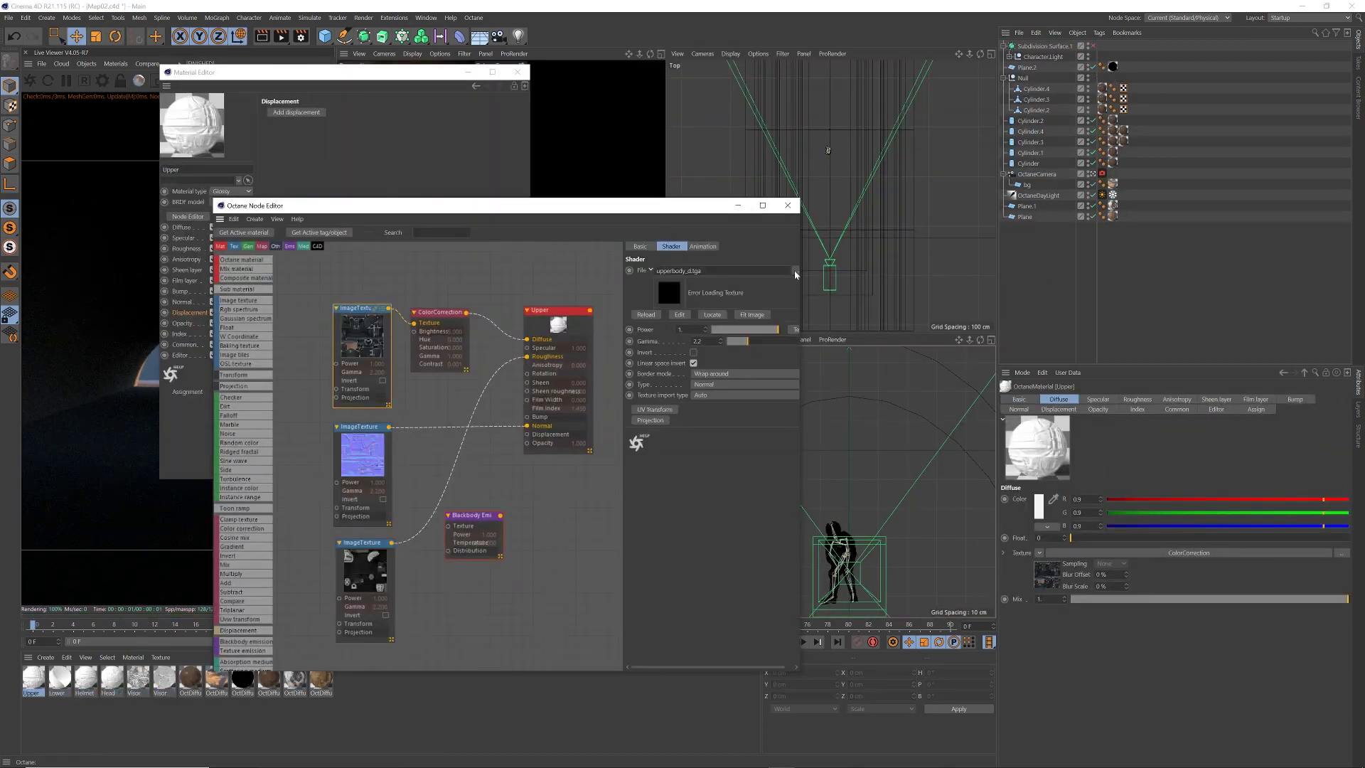
{"action": "left_click", "coordinate": [700, 314]}
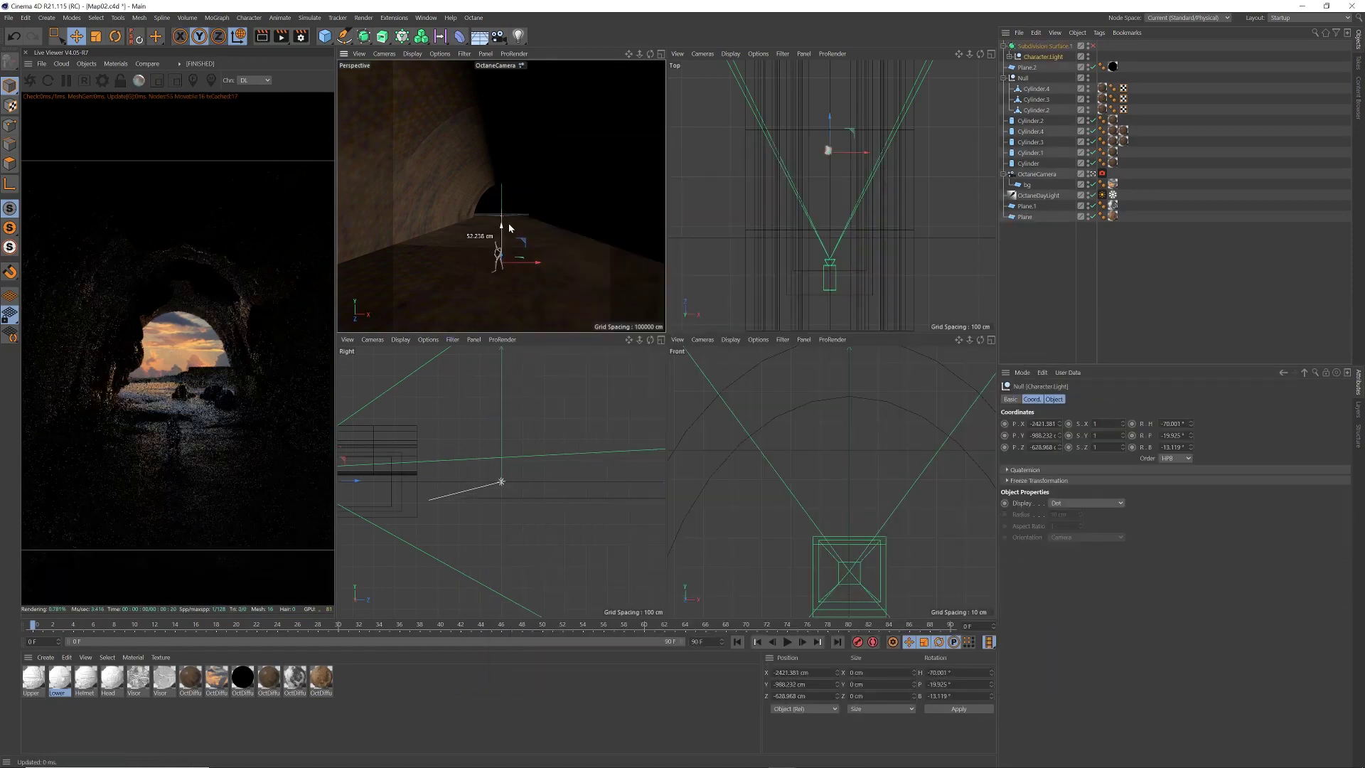
{"action": "scroll", "coordinate": [829, 135], "scroll_direction": "up", "scroll_amount": 3}
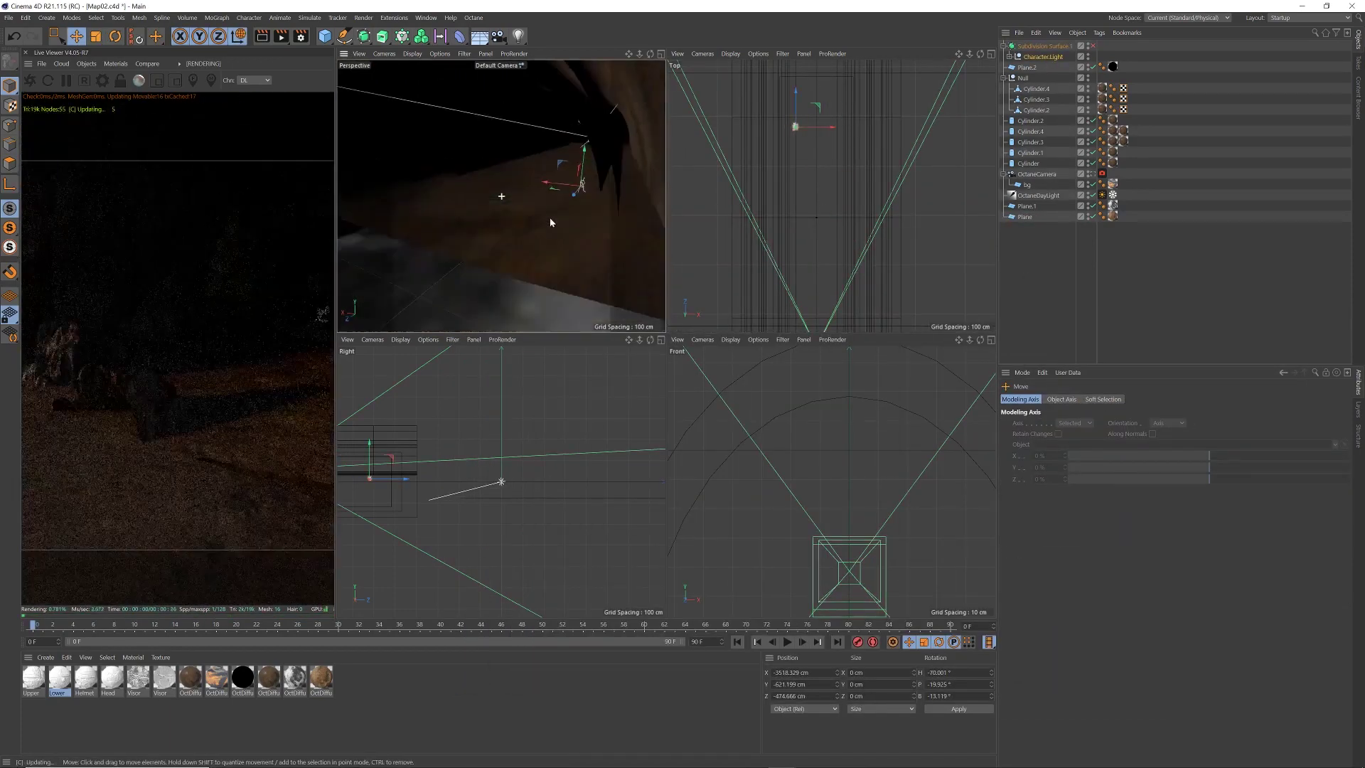
Bring the crouching astronaut in again with its Subdivision Surface scaled to 0.2 and place it on the cave floor
{"action": "key", "text": "ctrl+z"}
{"action": "key", "text": "ctrl+z"}
{"action": "key", "text": "ctrl+z"}
{"action": "key", "text": "ctrl+z"}
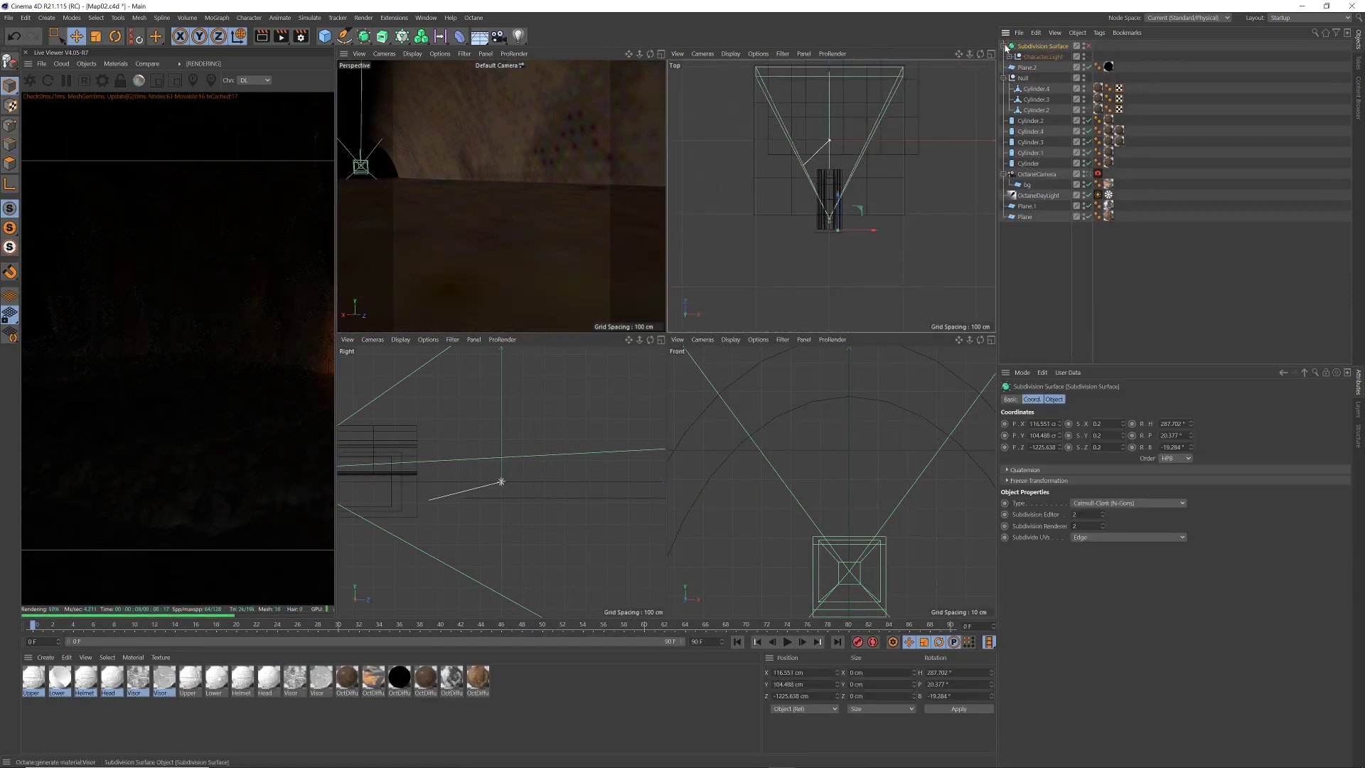
{"action": "key", "text": "ctrl+z"}
{"action": "key", "text": "r"}
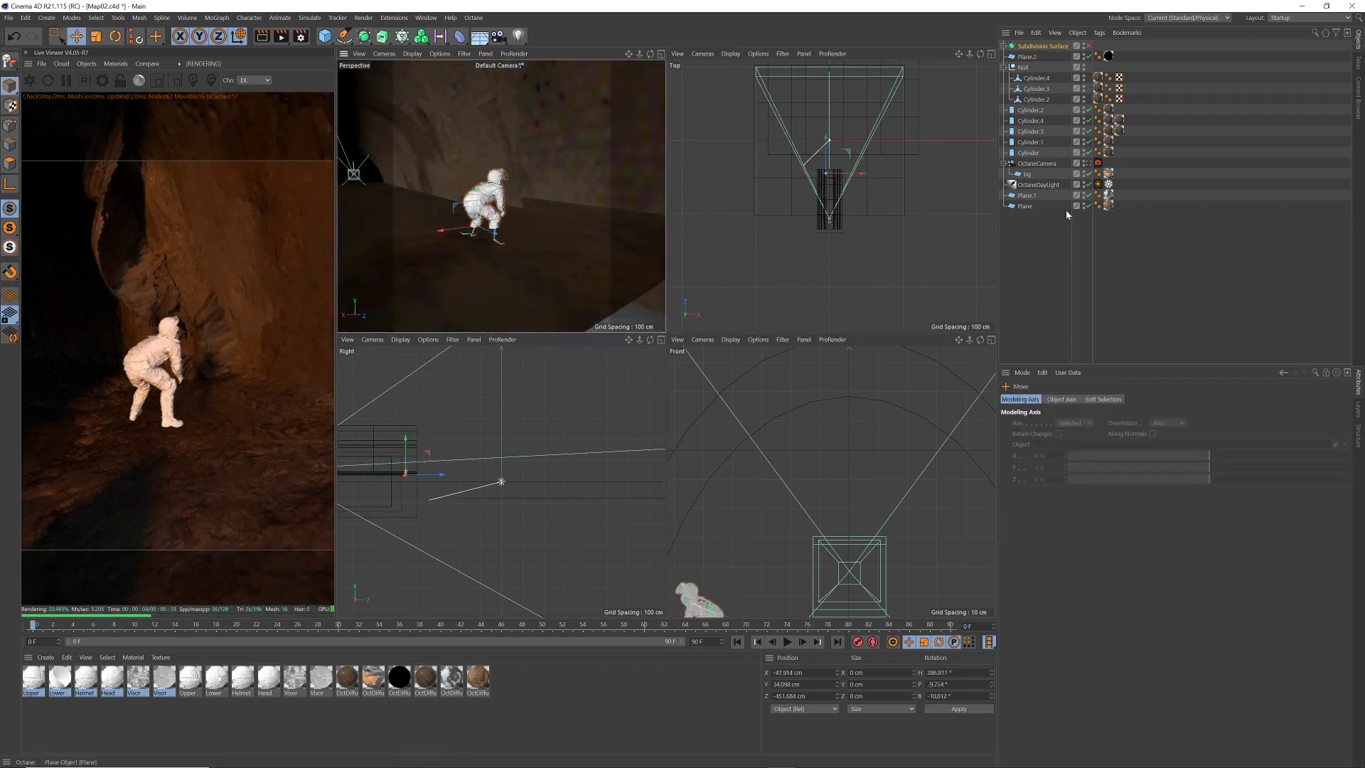
Turn the astronaut to a heading of about 154° and move it to about Y 18 cm, Z -633 cm
{"action": "key", "text": "ctrl+z"}
{"action": "key", "text": "ctrl+z"}
{"action": "key", "text": "ctrl+z"}
{"action": "key", "text": "ctrl+z"}
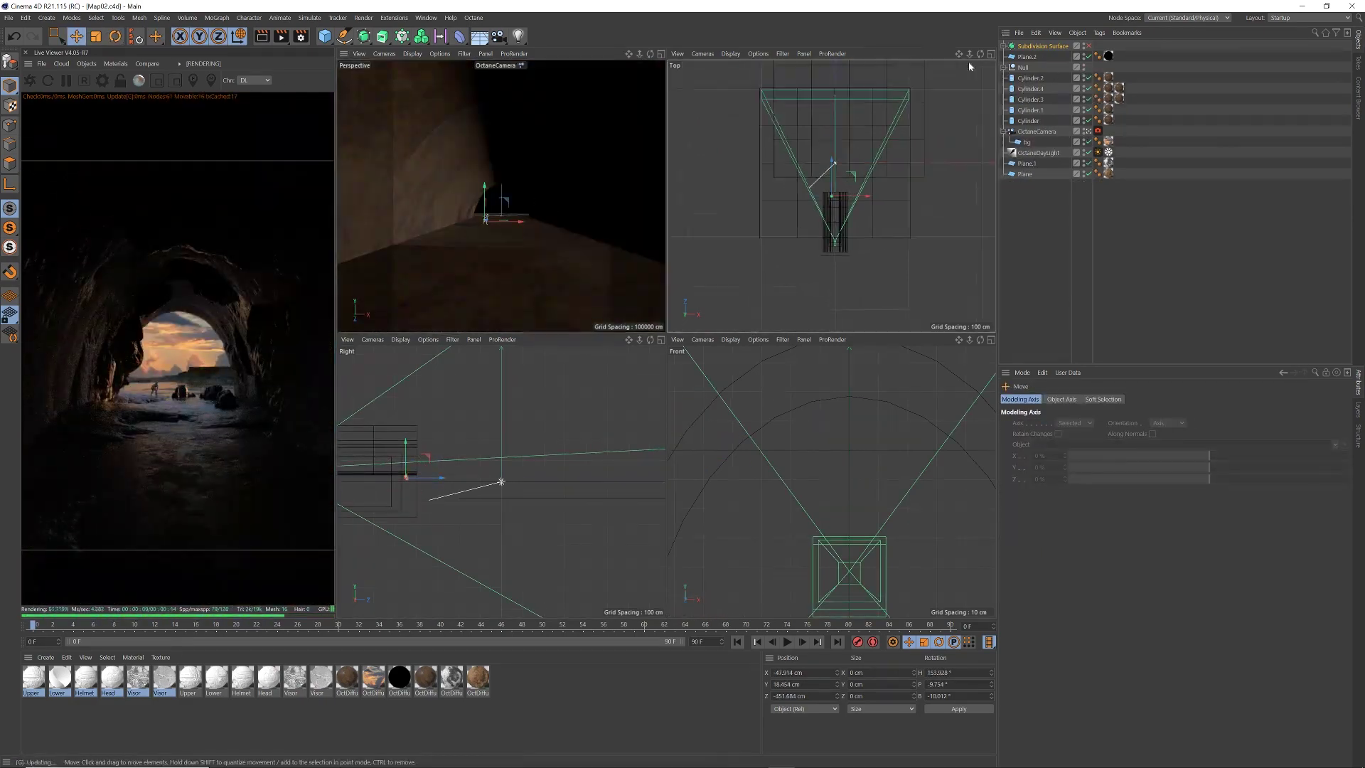
{"action": "key", "text": "ctrl+z"}
{"action": "key", "text": "ctrl+z"}
{"action": "key", "text": "ctrl+z"}
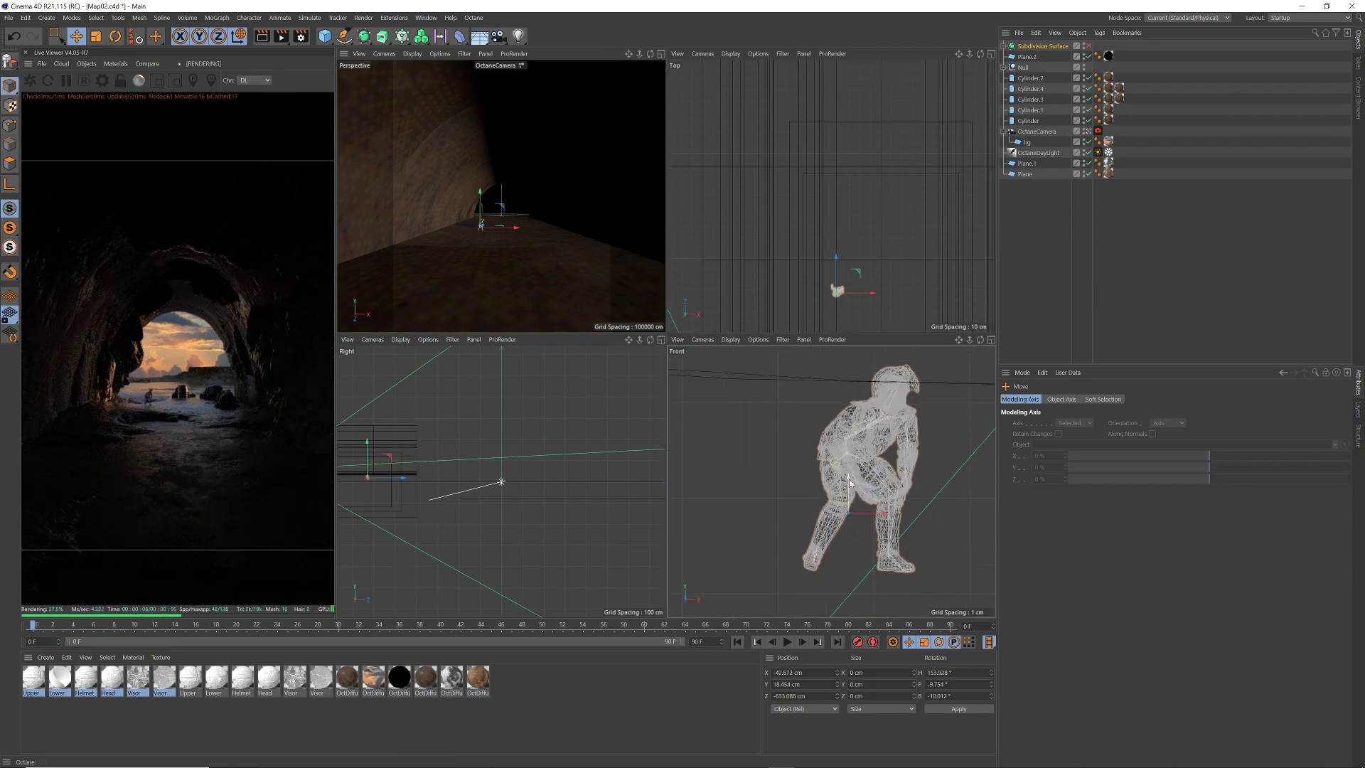
Add two more cylinders to the cave tunnel and give the newest one's material Length U 150 % and Offset V 32 %
{"action": "key", "text": "ctrl+z"}
{"action": "key", "text": "ctrl+z"}
{"action": "key", "text": "ctrl+z"}
{"action": "key", "text": "ctrl+z"}
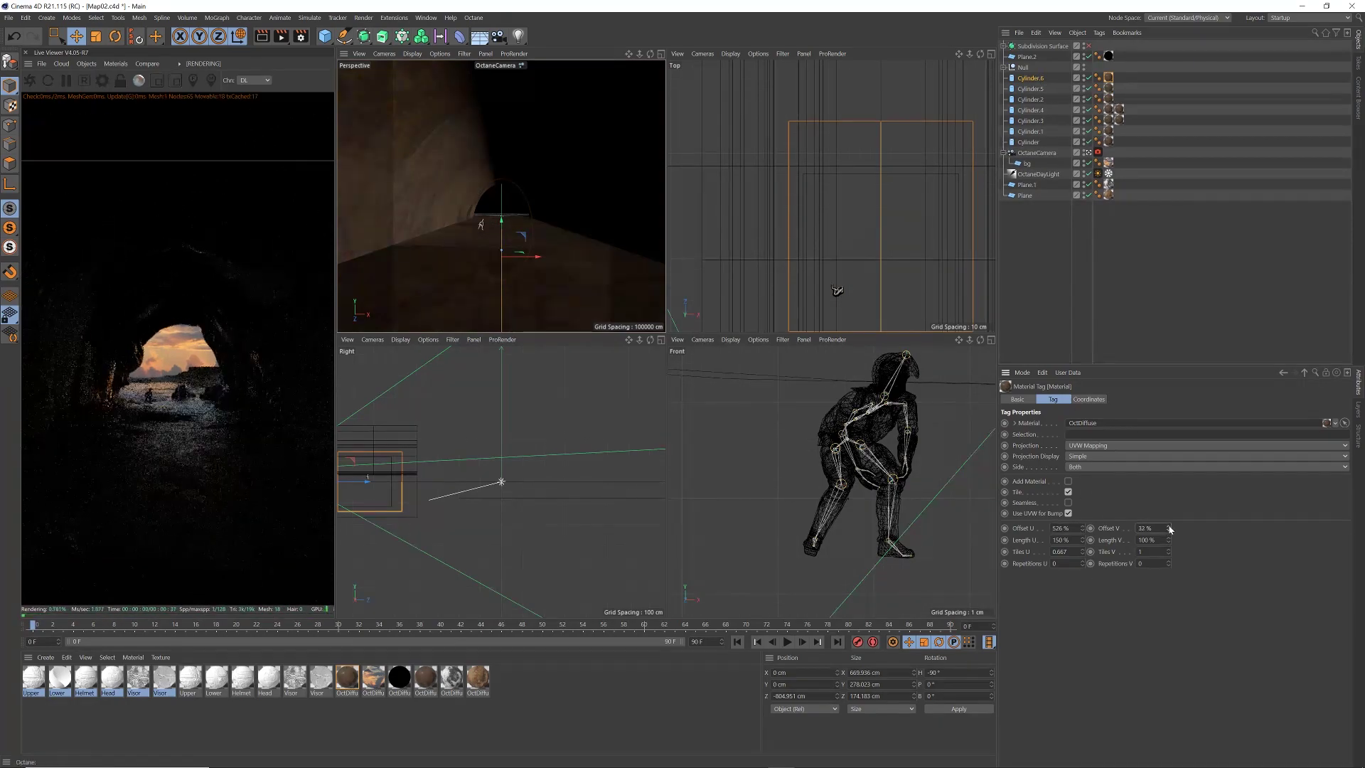
Set the OctaneCamera's Y position to about 37.6 cm and move the astronaut to about X -29 cm, Z -679 cm
{"action": "left_click", "coordinate": [1036, 152]}
{"action": "left_click_drag", "start_coordinate": [1060, 445], "coordinate": [1060, 450]}
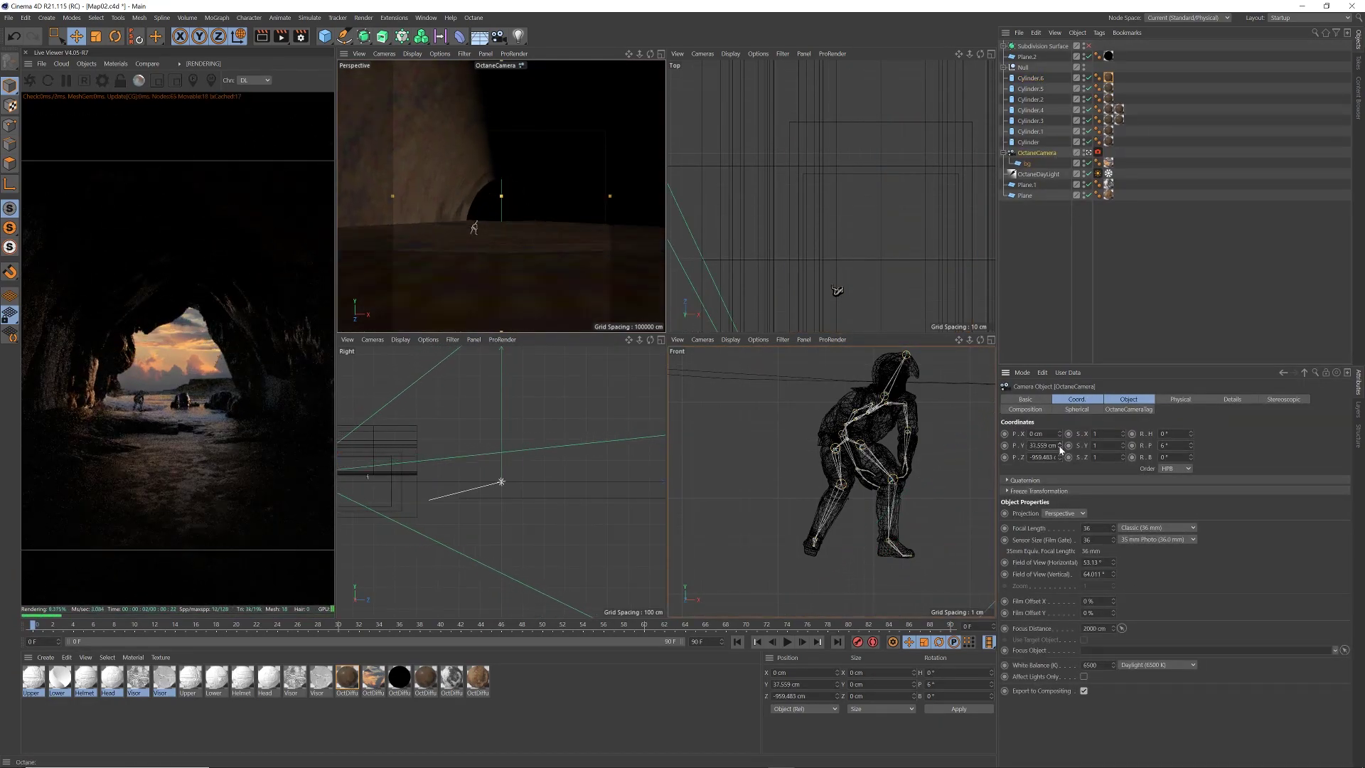
{"action": "left_click", "coordinate": [864, 455]}
{"action": "scroll", "coordinate": [892, 572], "scroll_direction": "down", "scroll_amount": 2}
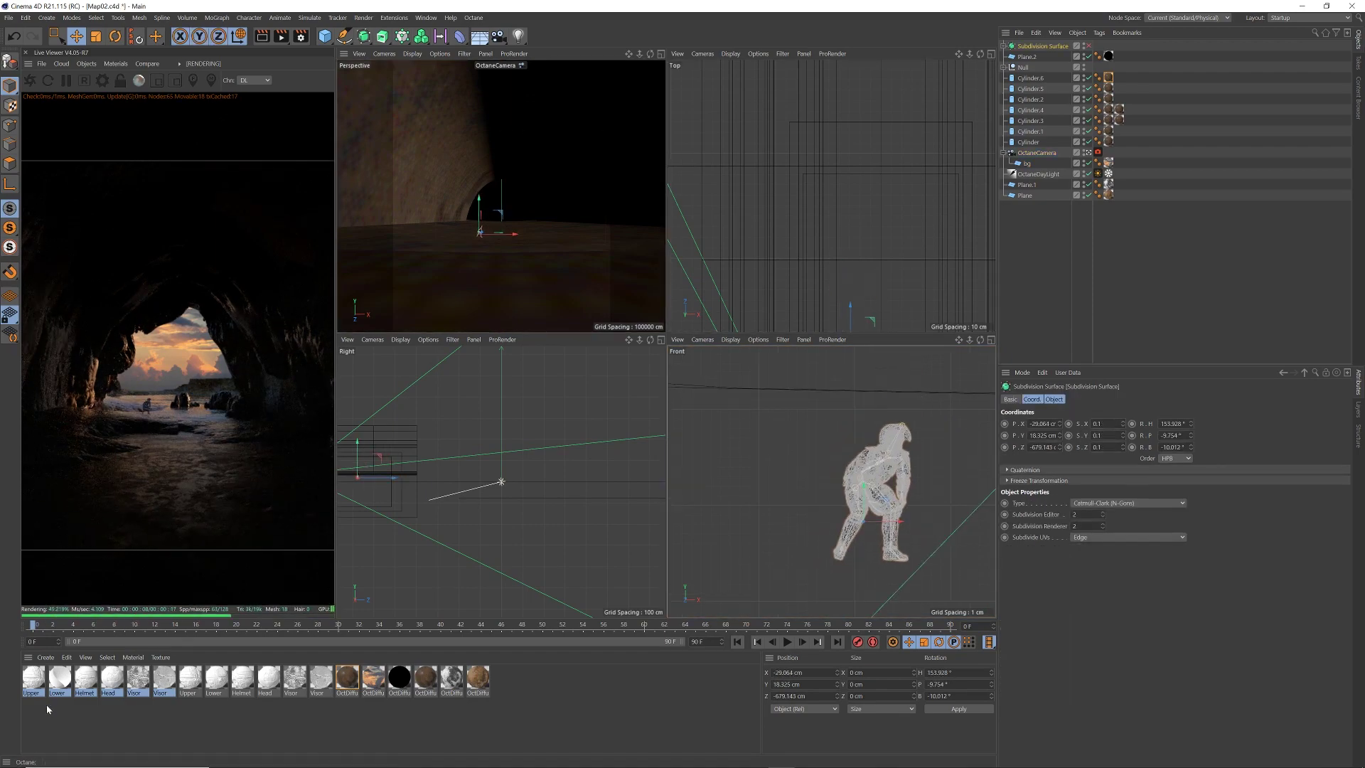
Darken the astronaut's Upper and Lower suit materials, working on the Upper material's ColorCorrection and image texture nodes in the Octane Node Editor
{"action": "double_click", "coordinate": [33, 677]}
{"action": "left_click", "coordinate": [553, 260]}
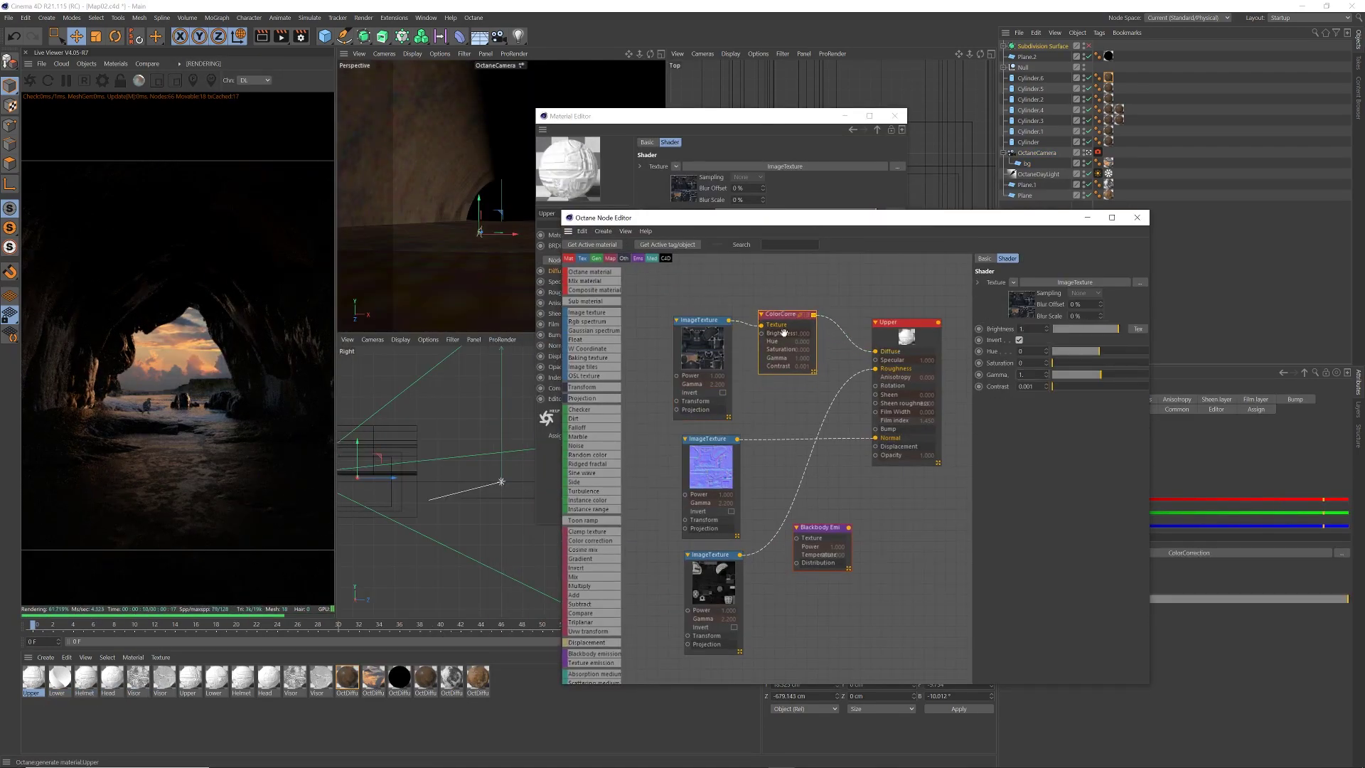
{"action": "double_click", "coordinate": [711, 462]}
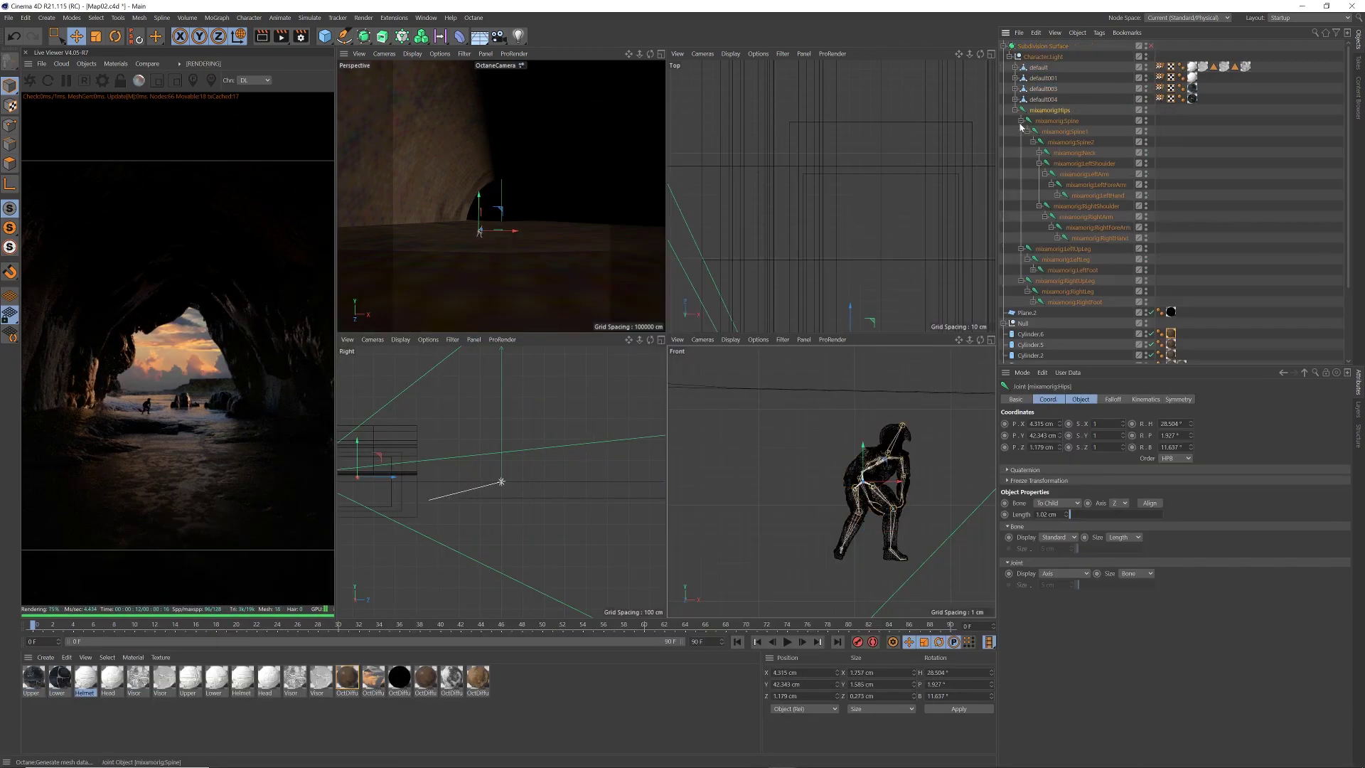
Rotate the astronaut's hips, spine and both upper-leg joints into a more upright pose with a slight forward lean
{"action": "left_click_drag", "start_coordinate": [1191, 435], "coordinate": [1193, 442]}
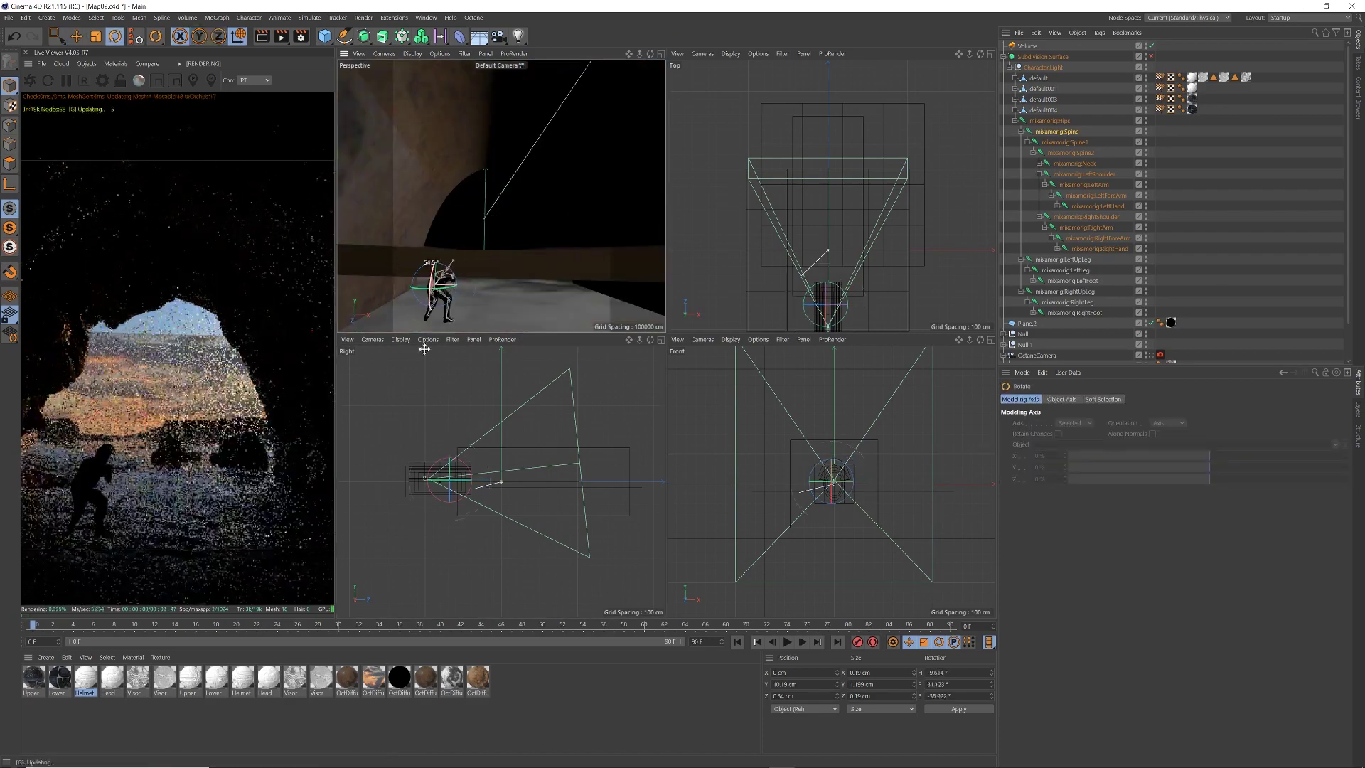
{"action": "key", "text": "r"}
{"action": "left_click", "coordinate": [1065, 292]}
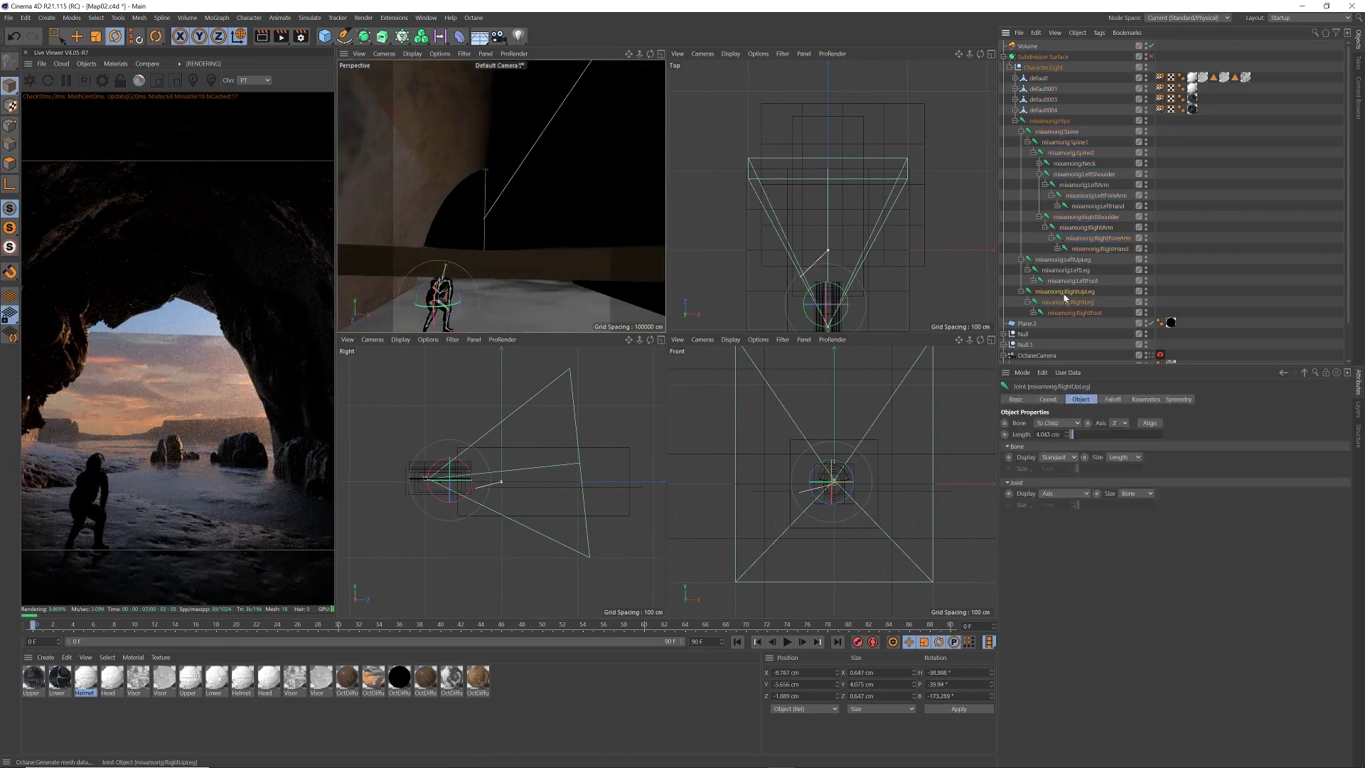
{"action": "left_click", "coordinate": [1151, 354]}
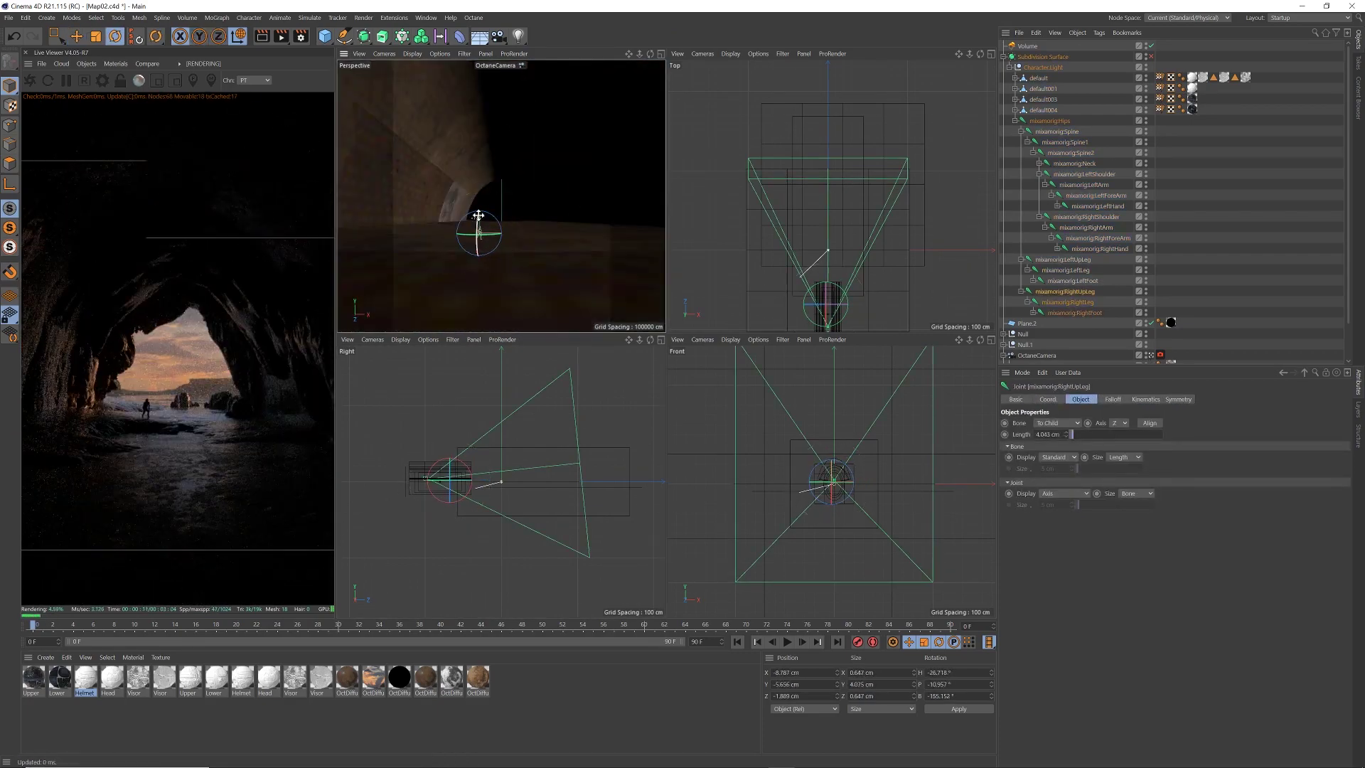
{"action": "left_click_drag", "start_coordinate": [526, 264], "coordinate": [530, 268]}
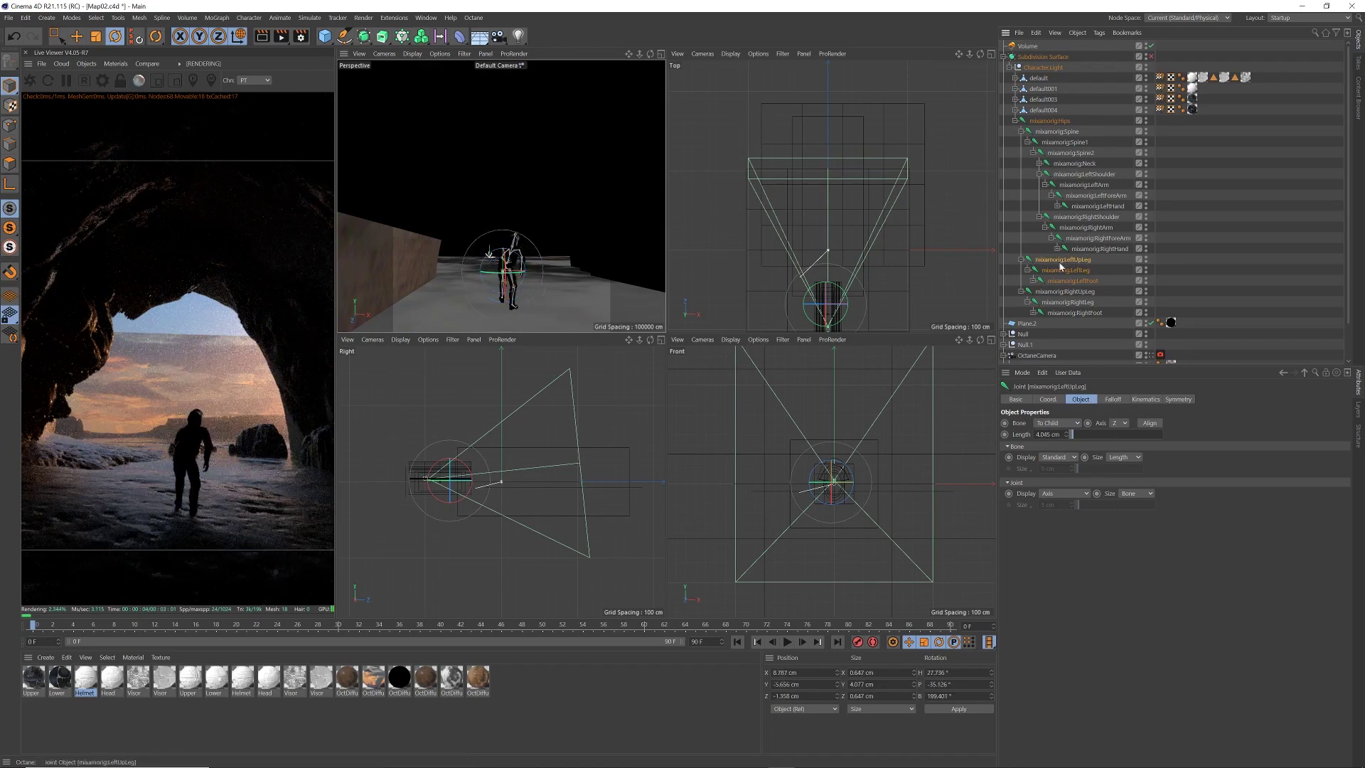
{"action": "left_click", "coordinate": [540, 246]}
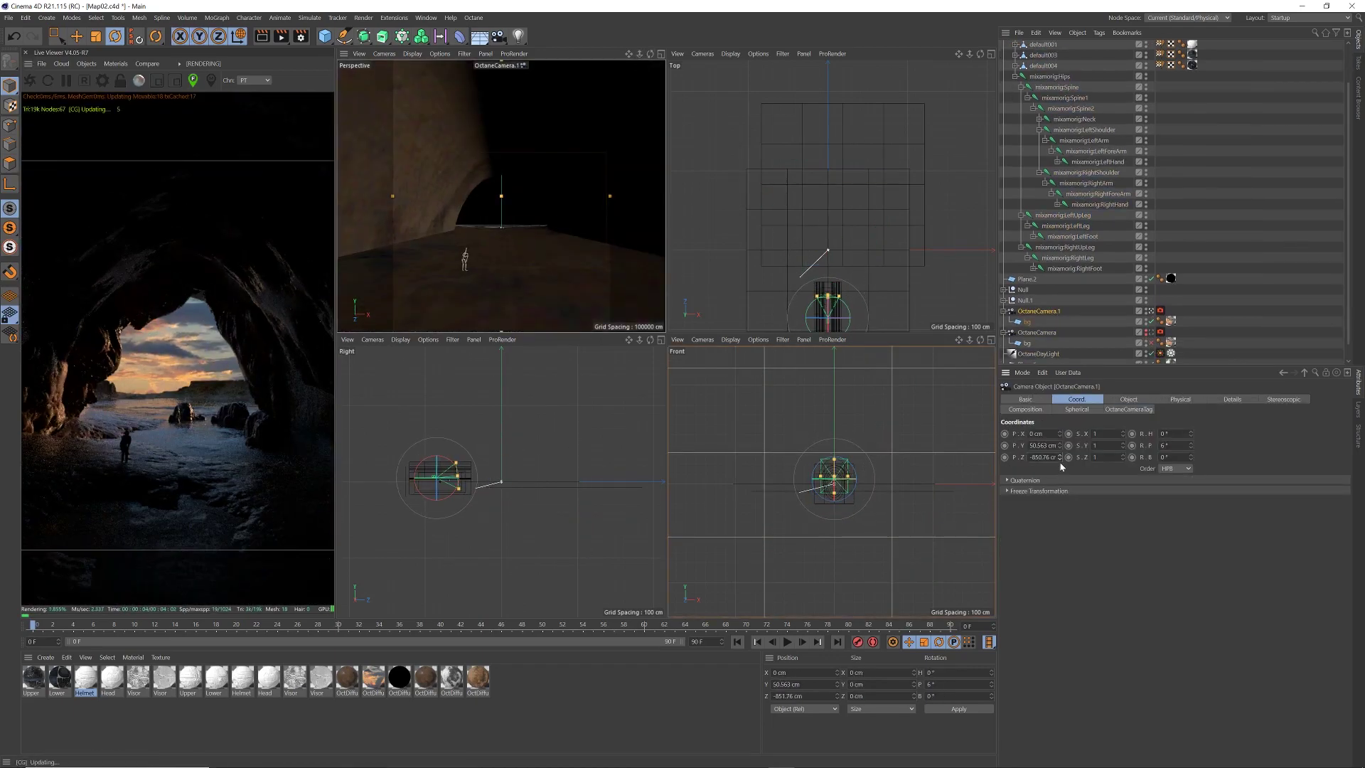
Adjust the Z position of OctaneCamera.1 and open the render output's save dialog at the Render folder
{"action": "left_click_drag", "start_coordinate": [1060, 458], "coordinate": [1062, 461]}
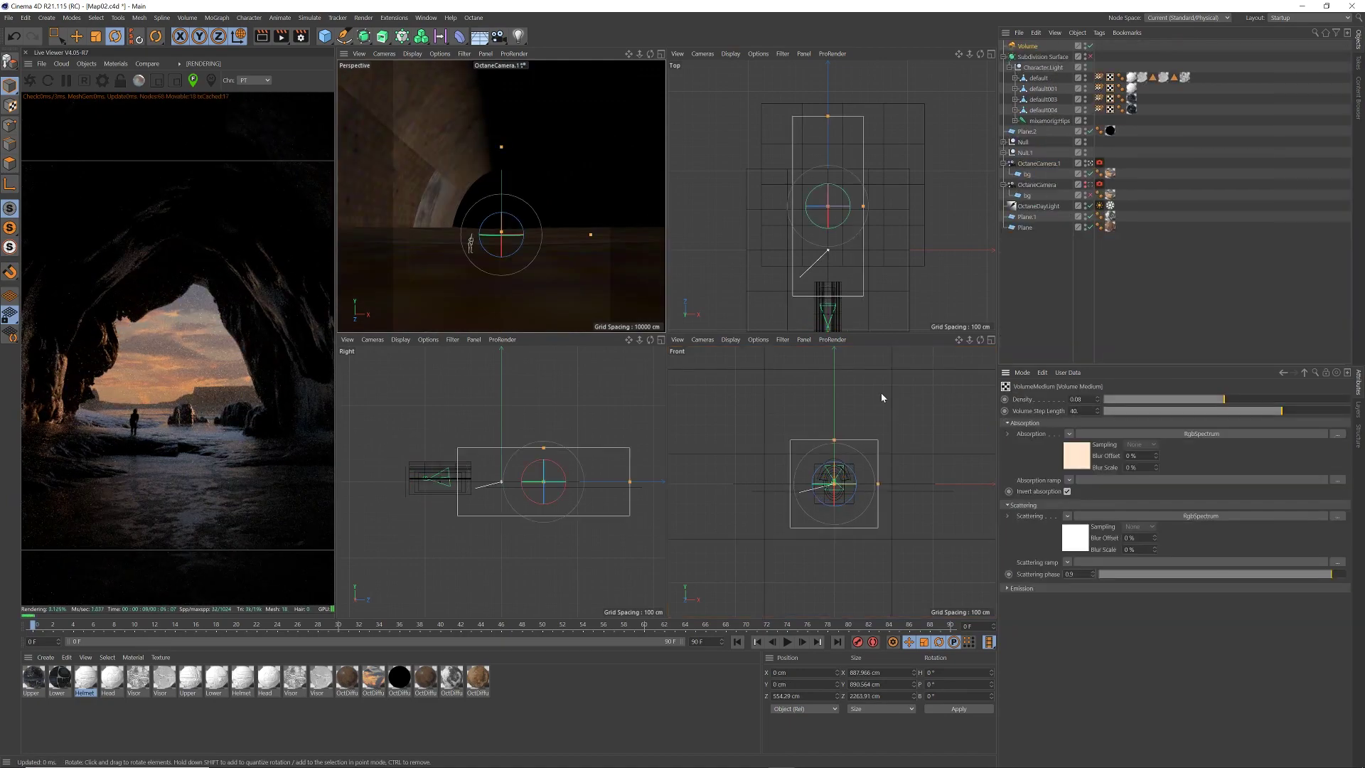
{"action": "key", "text": "e"}
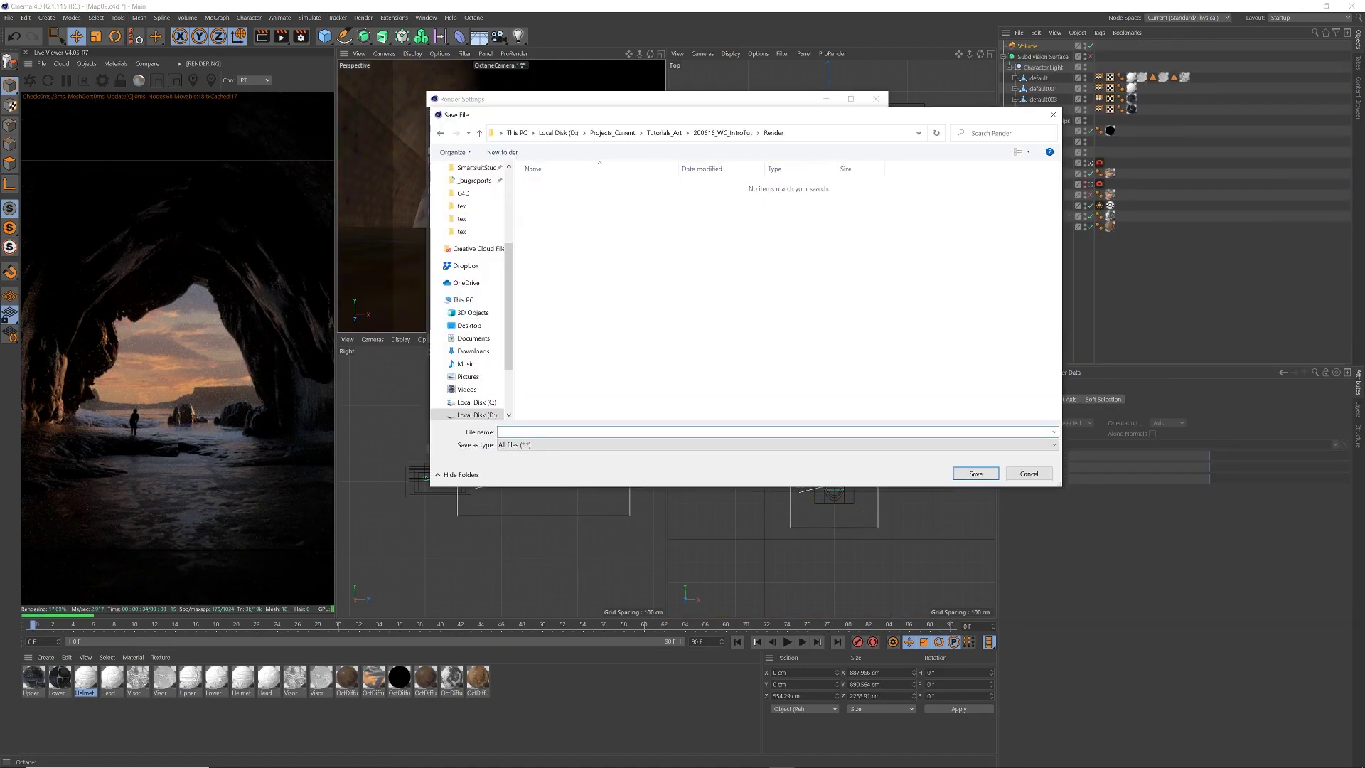
{"action": "key", "text": "Escape"}
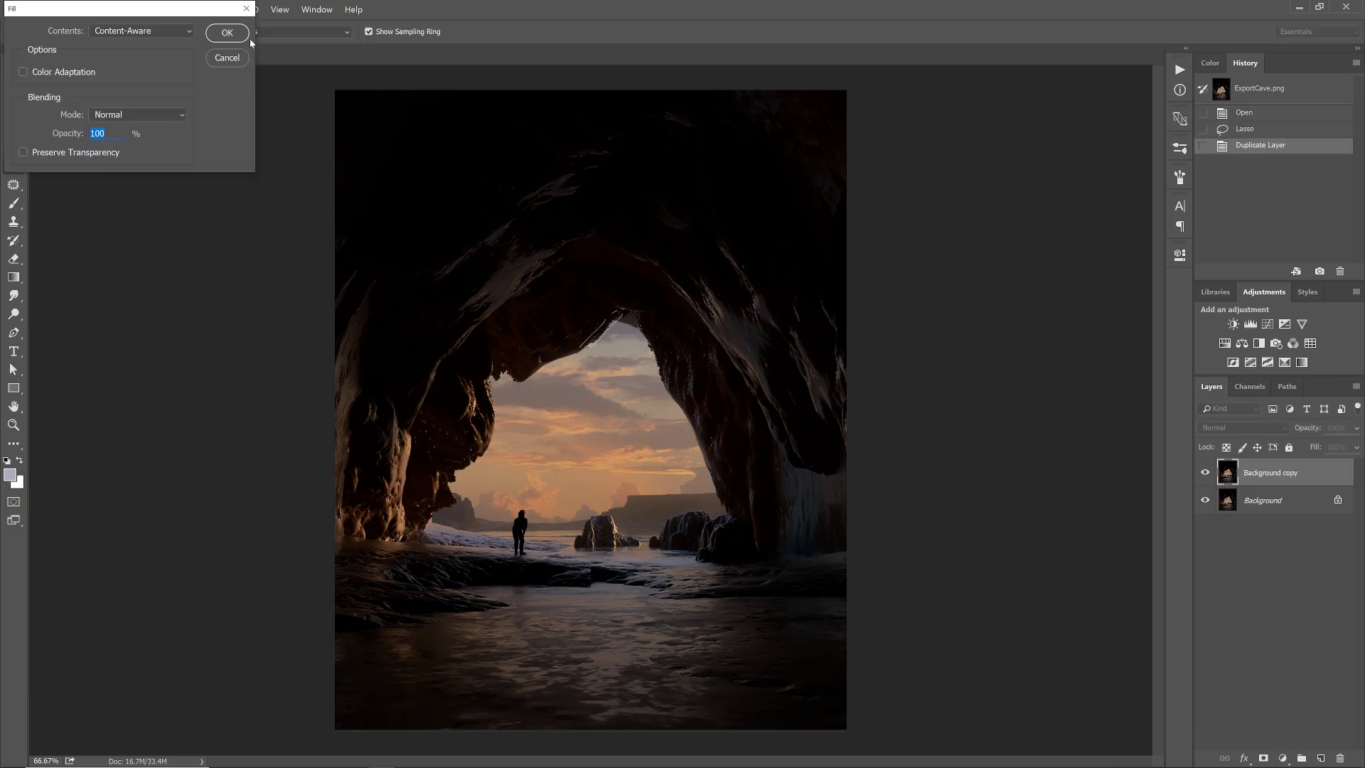
Switch to Photoshop and retouch lassoed spots on the Background copy layer of ExportCave.png with Content-Aware fills at 100 % opacity
{"action": "key", "text": "Return"}
{"action": "key", "text": "ctrl+d"}
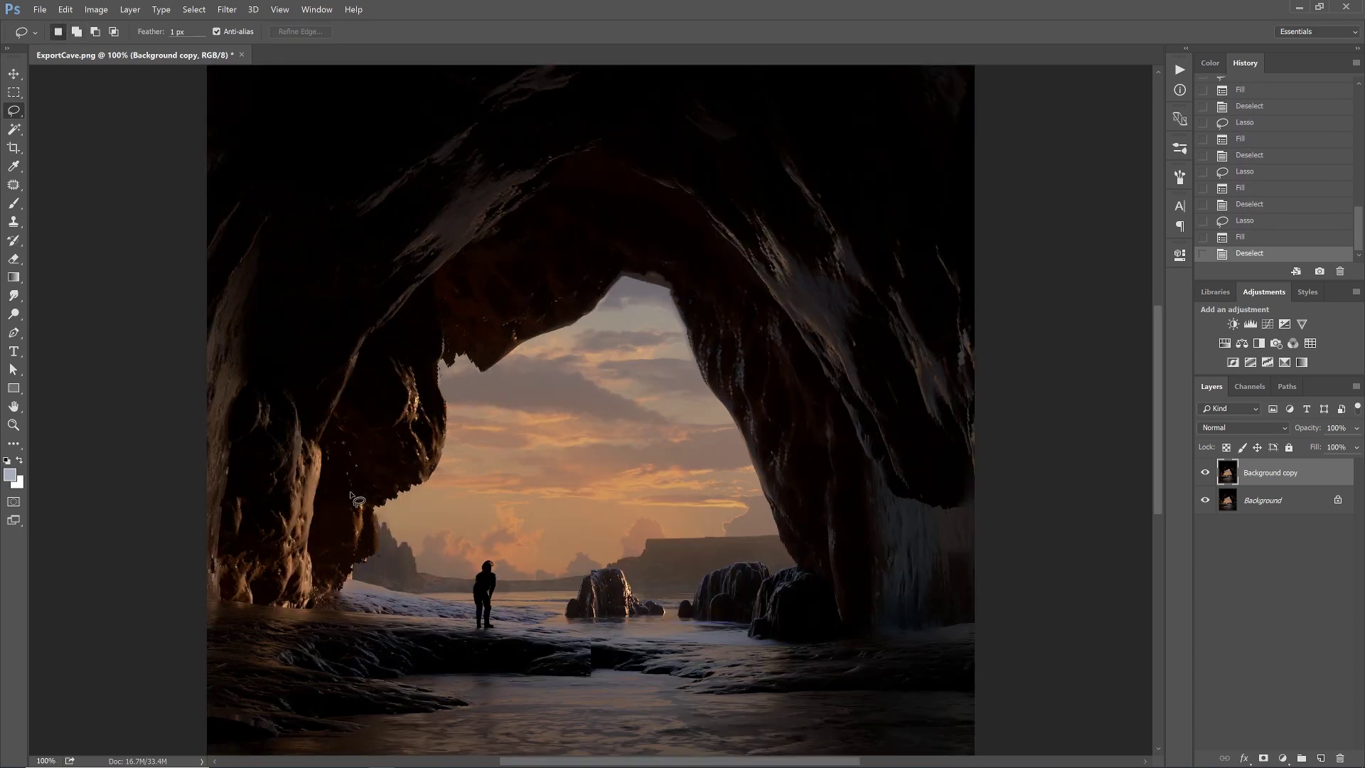
{"action": "left_click_drag", "start_coordinate": [556, 298], "coordinate": [567, 305]}
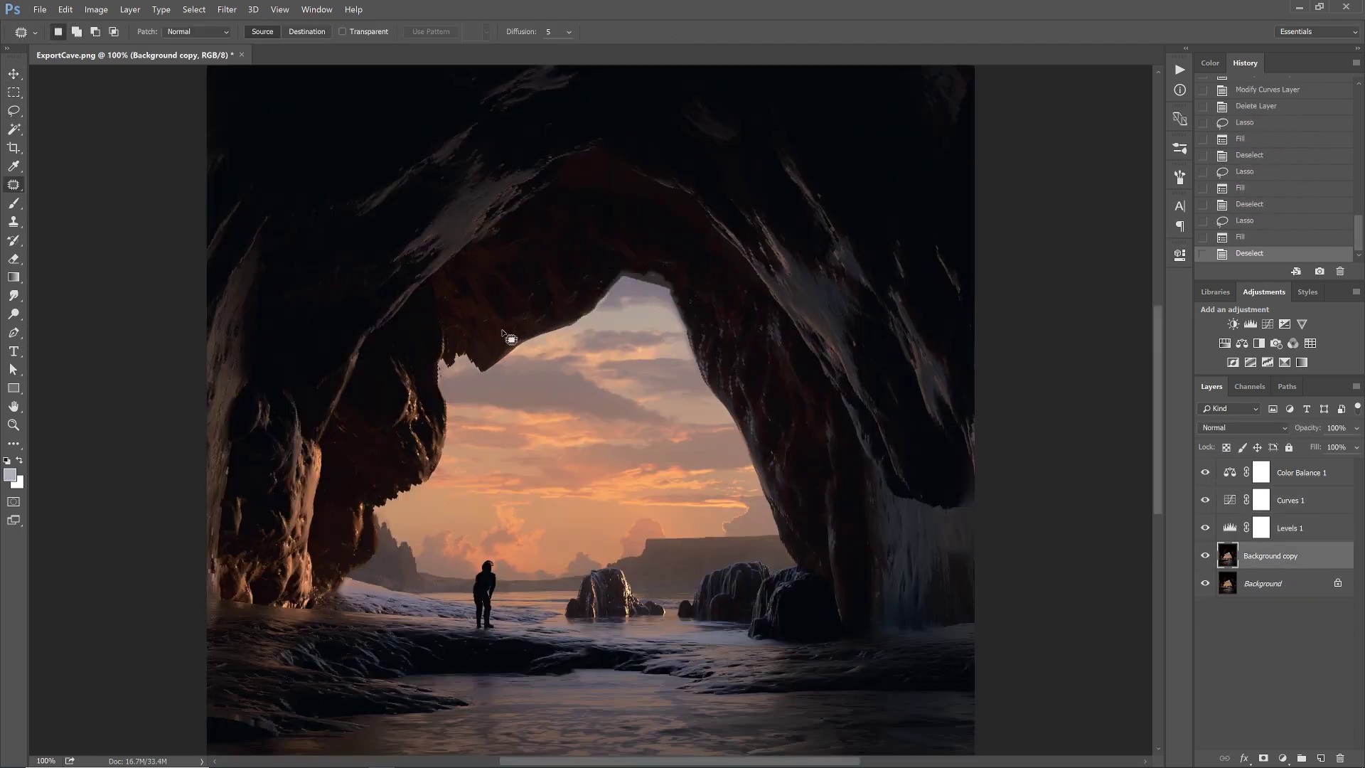
{"action": "key", "text": "shift+F5"}
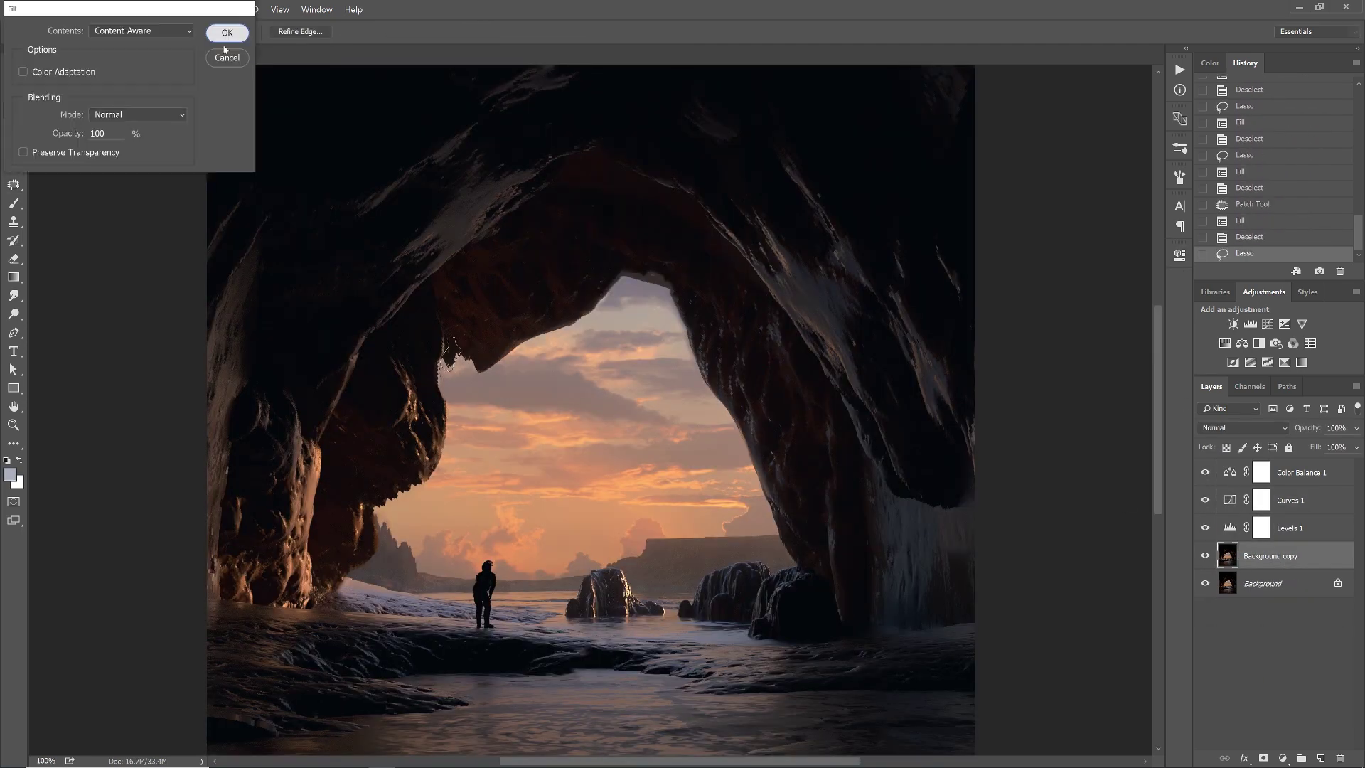
{"action": "key", "text": "Return"}
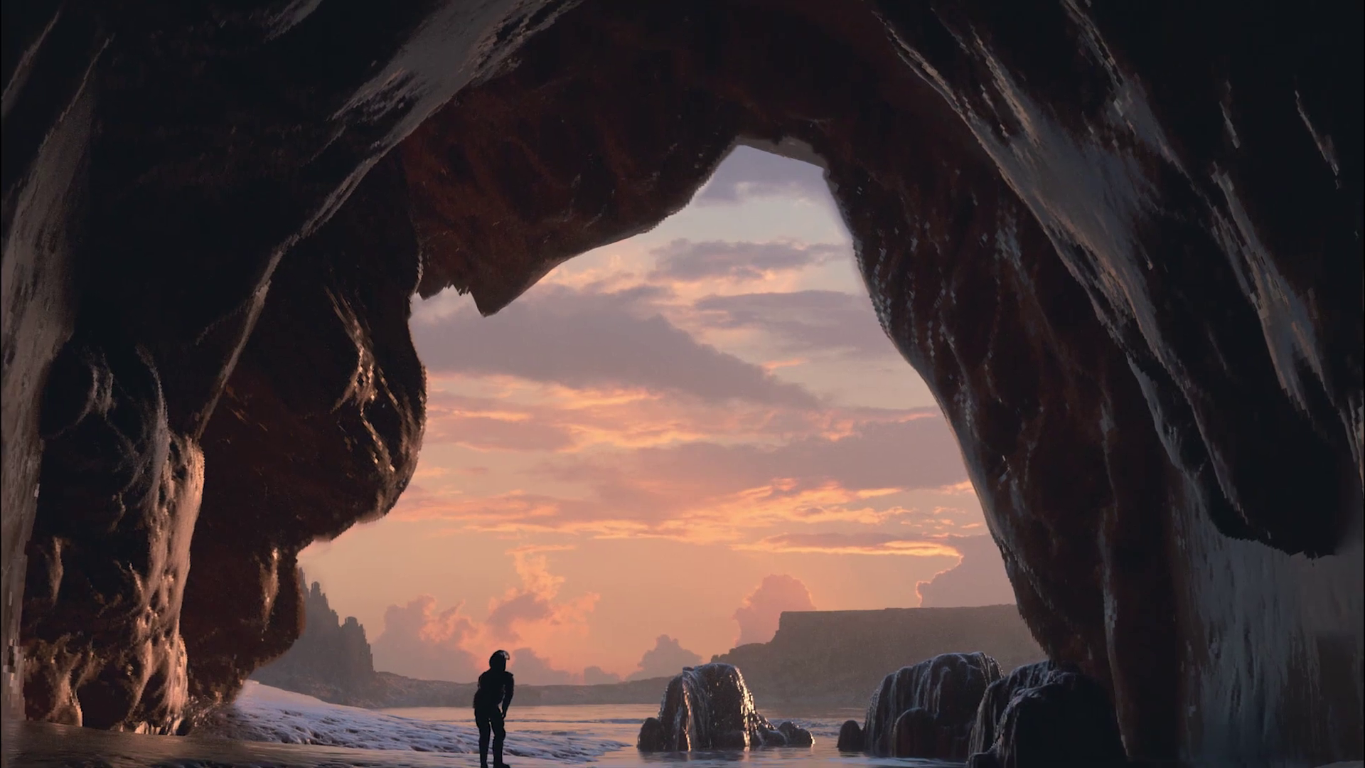